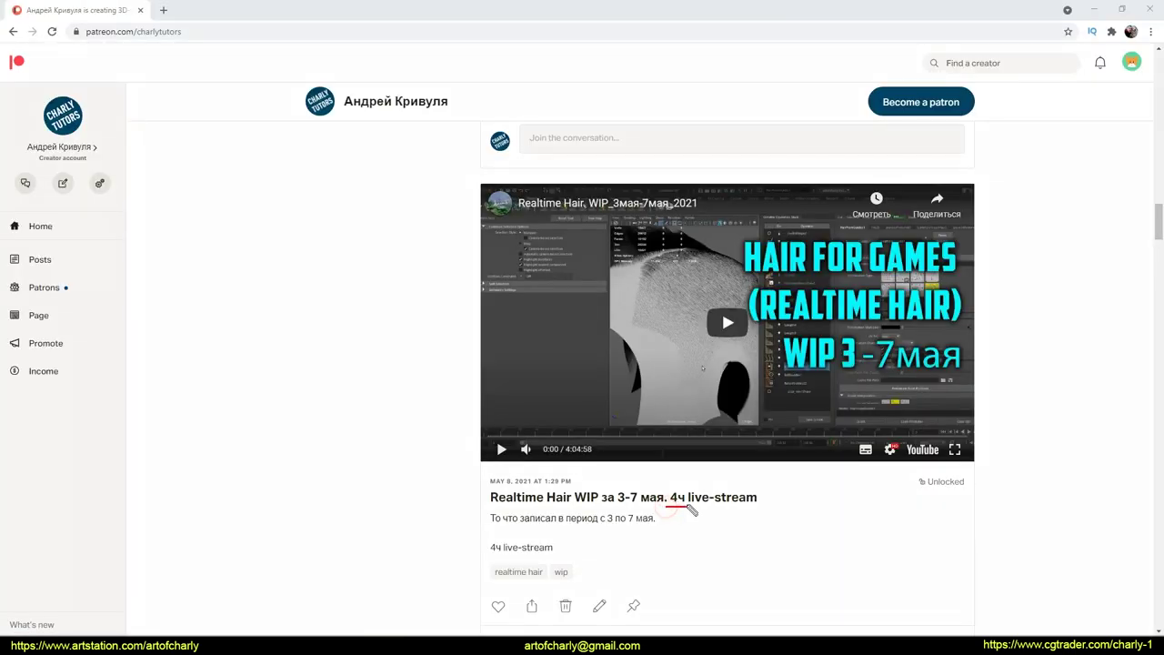
Step: Play the Realtime Hair WIP live-stream video on the Patreon page and skip forward through it
click(728, 322)
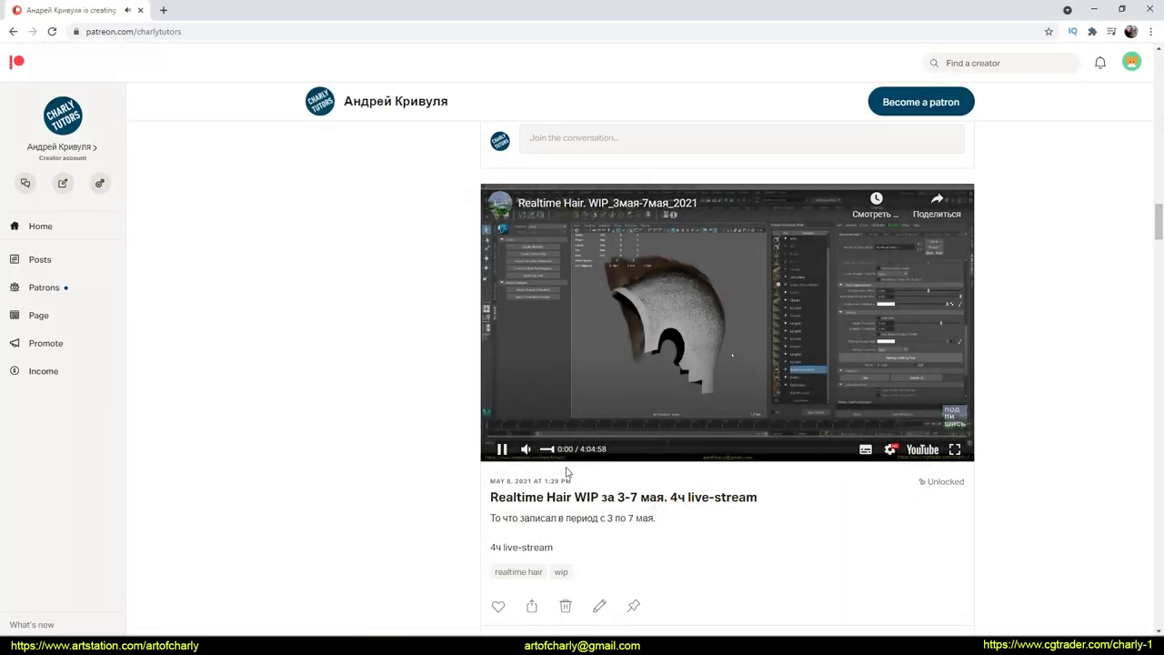
click(533, 436)
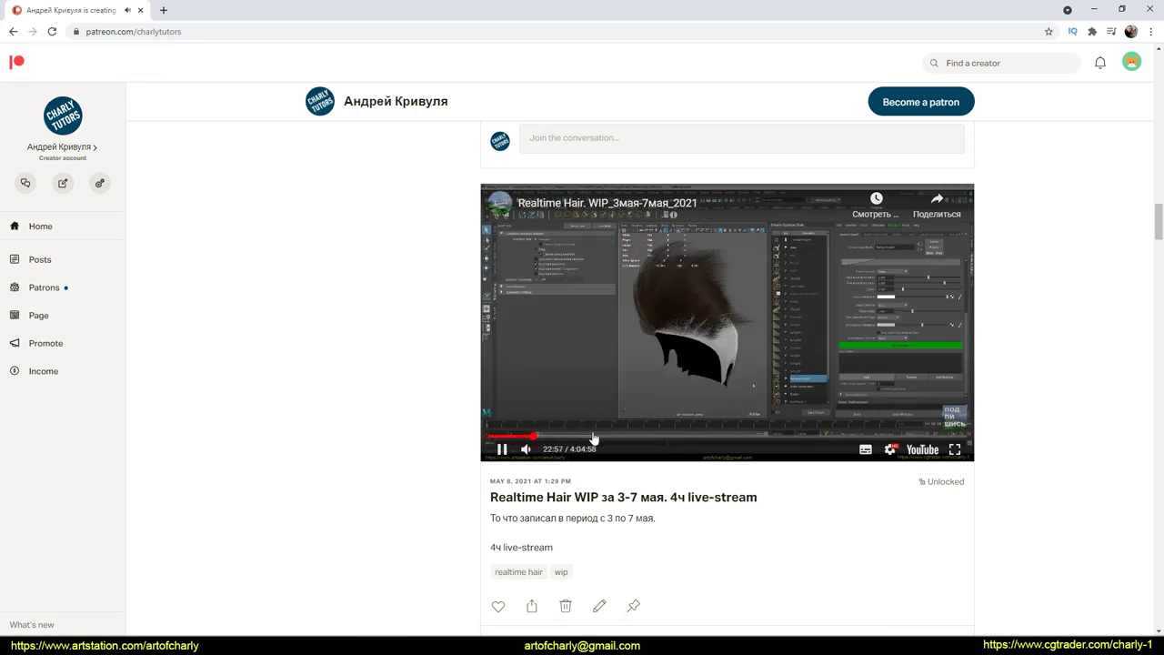
click(648, 437)
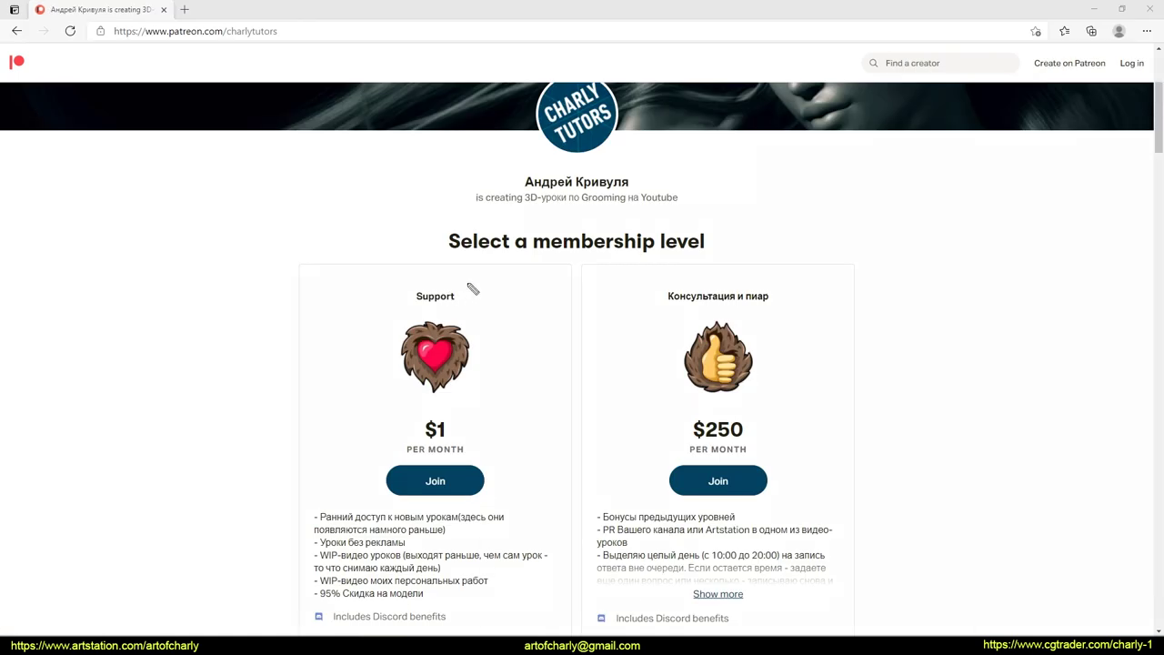
drag(418, 538, 340, 400)
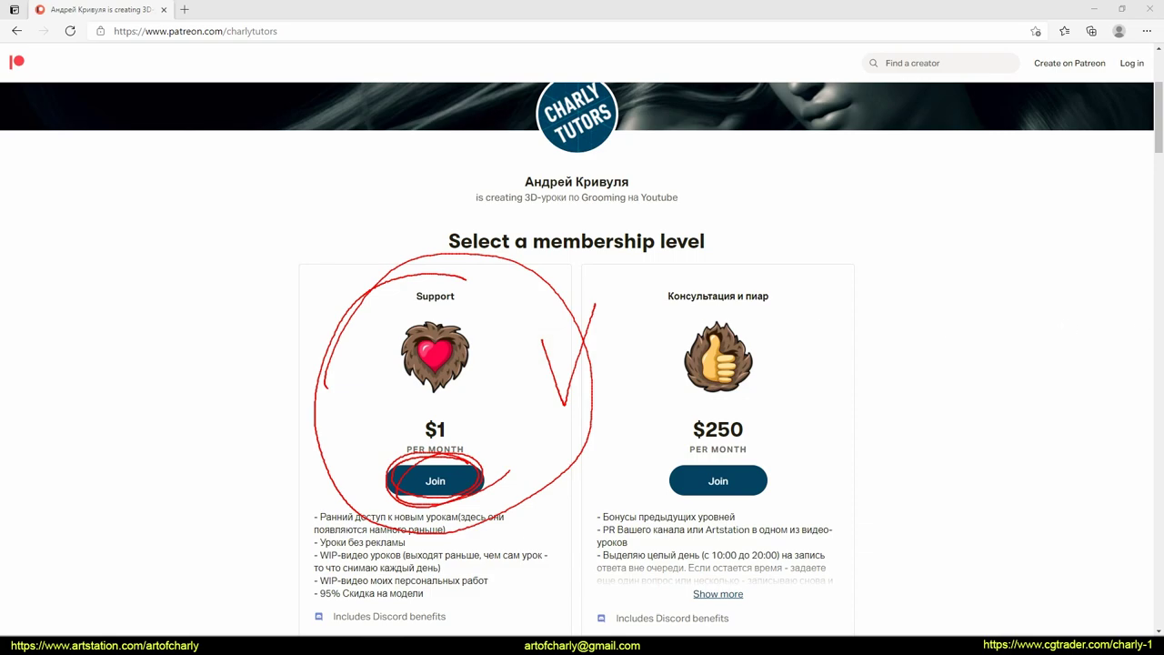
key(Escape)
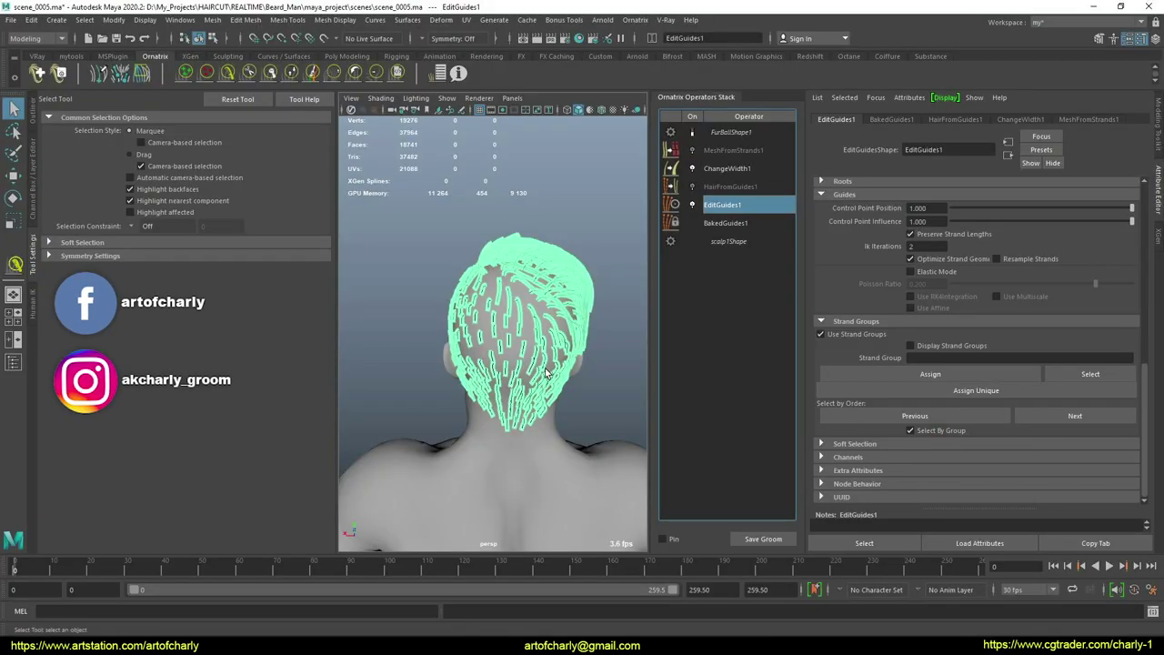
Step: In Maya, switch the EditGuides1 operator to guide selection and select the guide group on top of the head
click(546, 373)
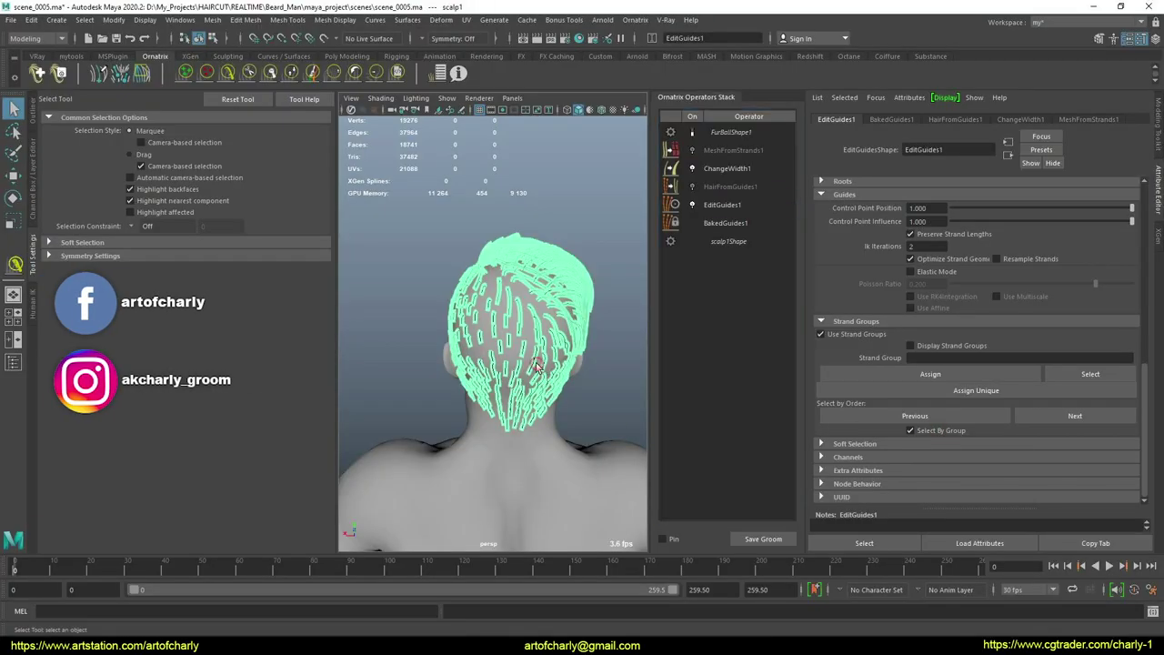
click(732, 204)
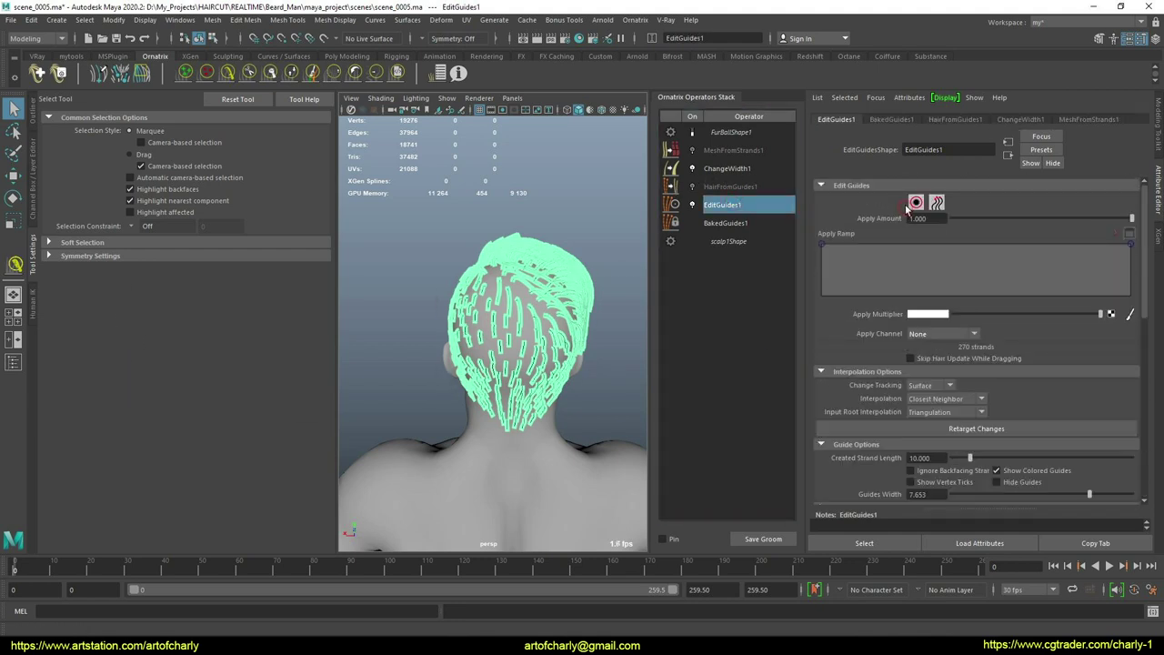
click(915, 202)
double_click(540, 334)
alt+drag(539, 334, 597, 358)
key(ctrl+shift+i)
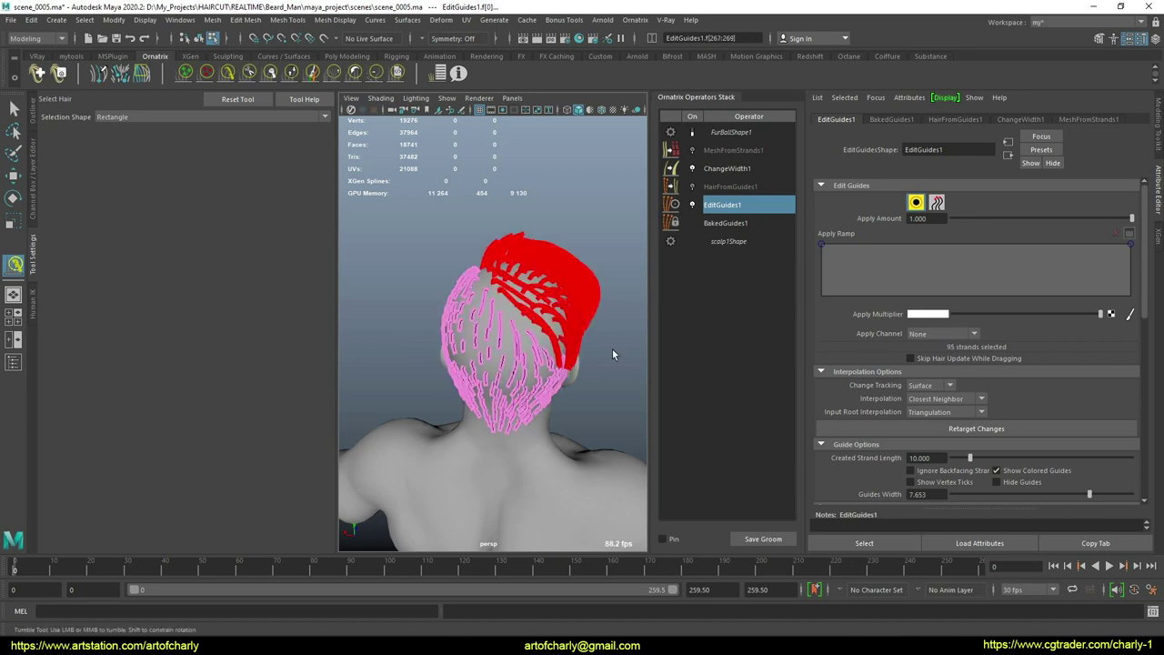
Step: Set the Strand Group value to 9 and hide the guides on the back and sides of the head
scroll(920, 342, down, 4)
scroll(913, 378, down, 4)
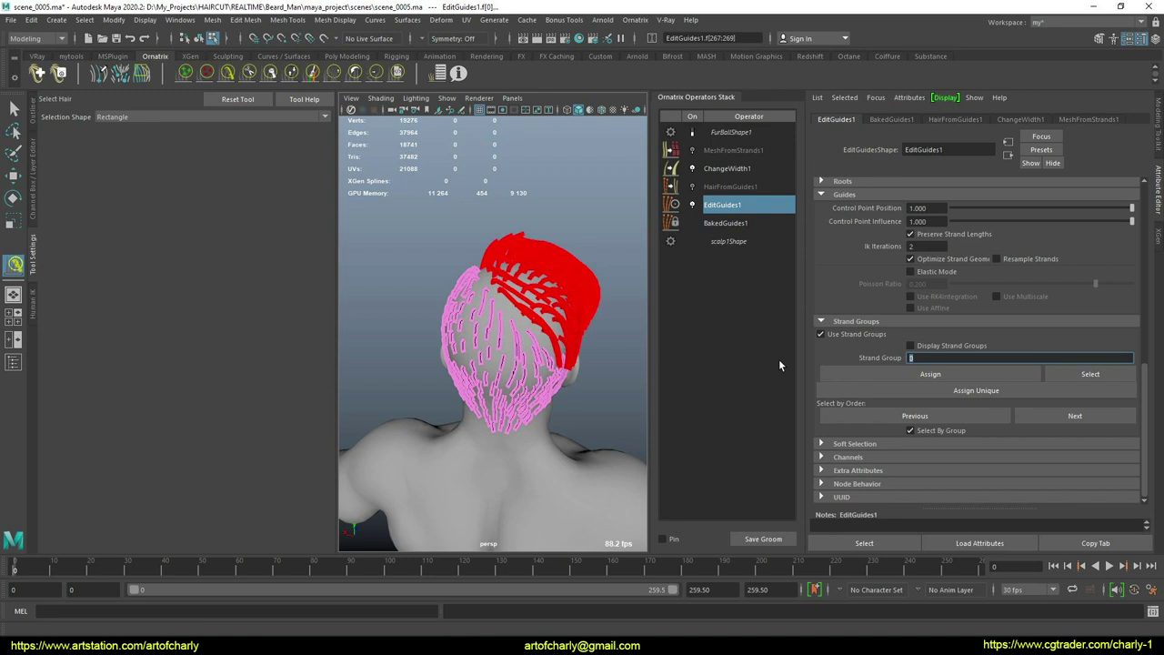
text(9)
key(Return)
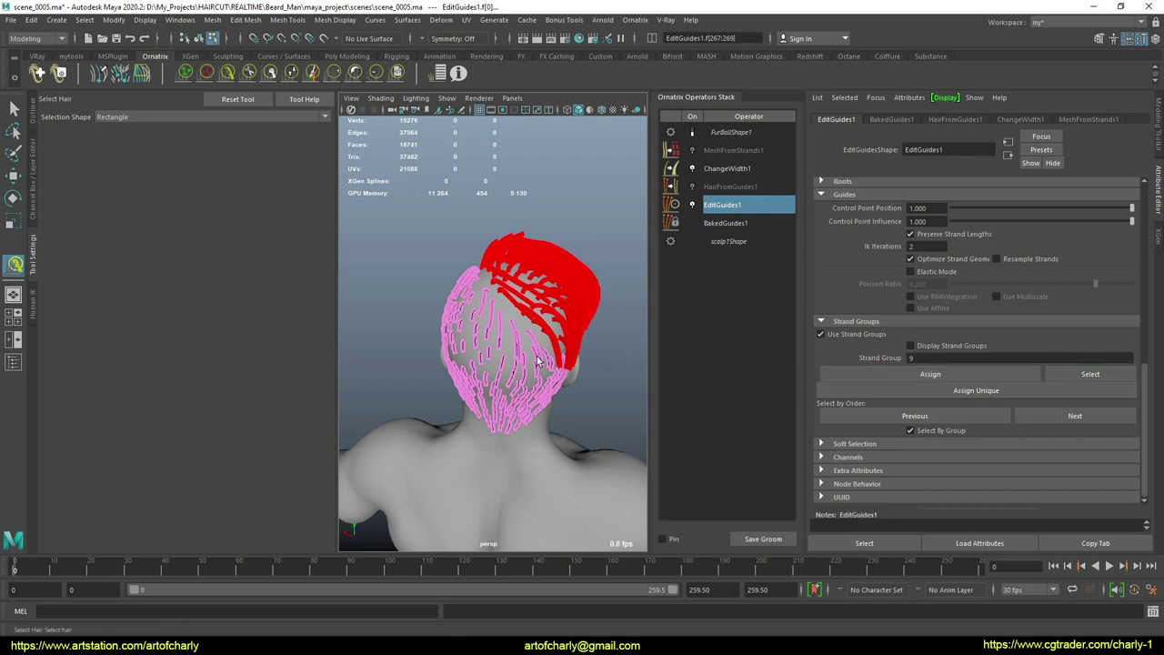
scroll(870, 312, up, 1)
click(832, 283)
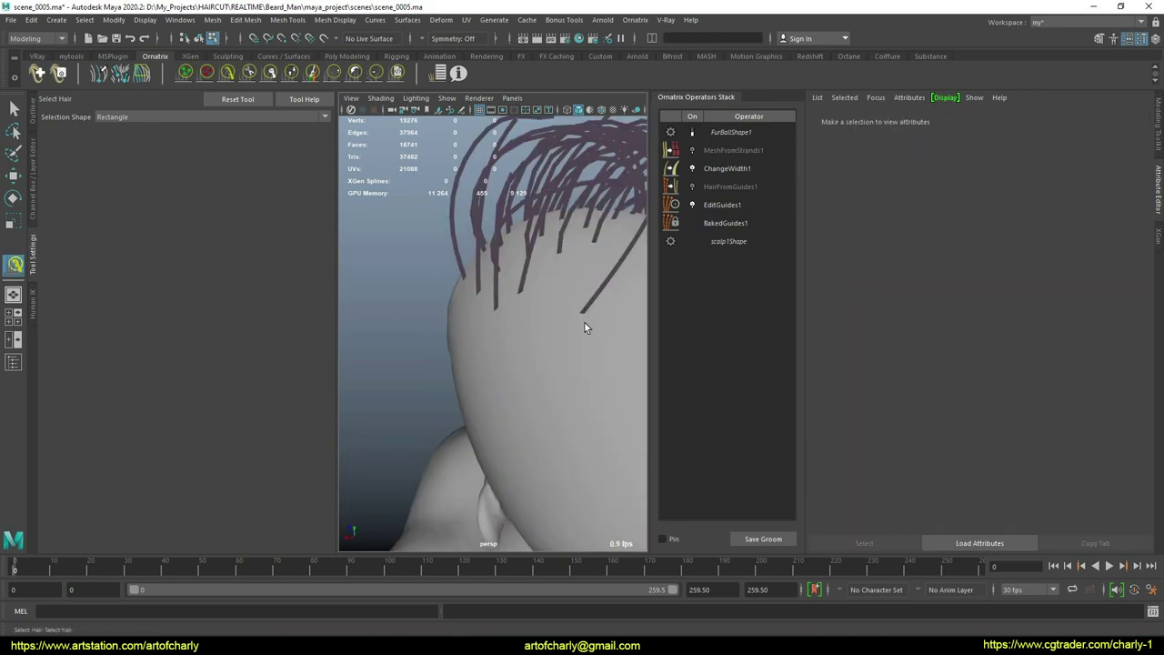
Step: Turn off Select By Group in EditGuides1 and select a single guide along the lower edge of the top hair
click(589, 314)
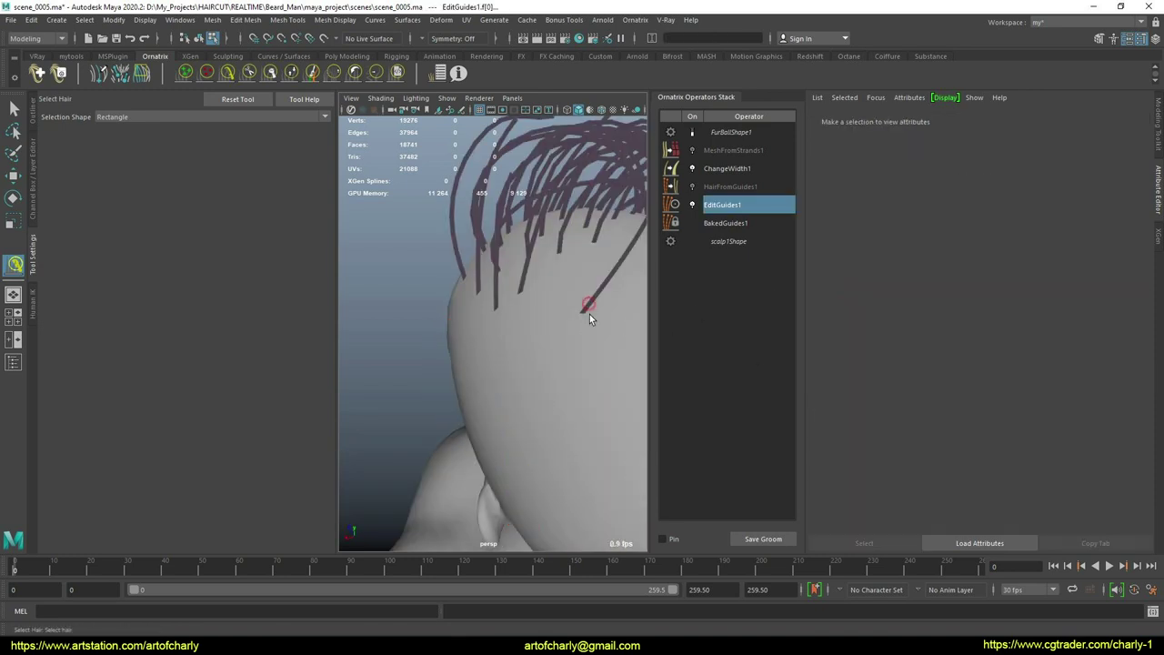
scroll(956, 394, down, 4)
click(920, 428)
alt+drag(554, 355, 491, 378)
scroll(467, 369, up, 3)
alt+drag(491, 378, 549, 398)
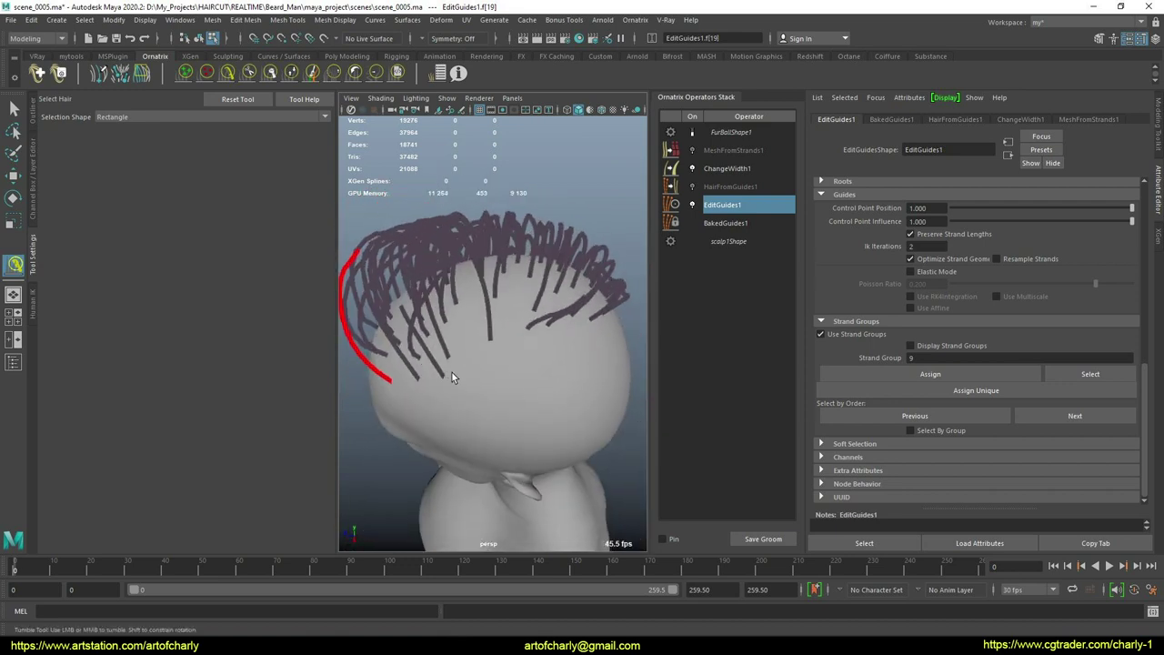
drag(442, 375, 455, 375)
alt+drag(488, 387, 518, 363)
Step: Start the Plant Guide Tool with Adopt Shape enabled and plant guides on the bare scalp beside the selected one
scroll(923, 331, up, 5)
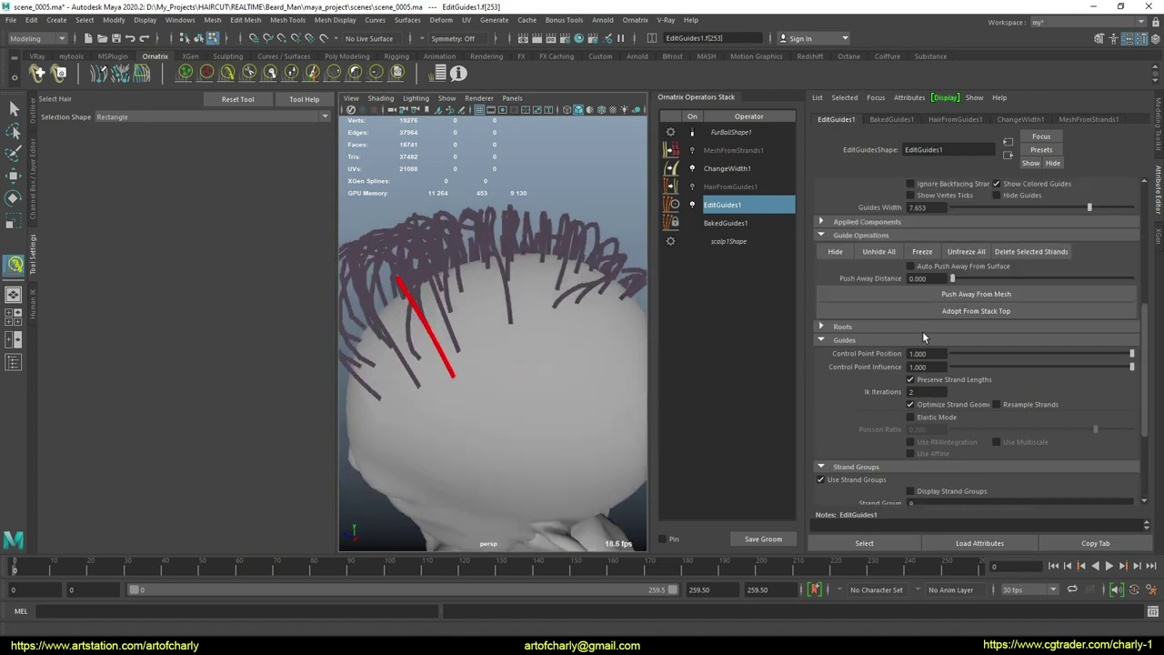
scroll(922, 332, down, 5)
scroll(946, 410, up, 5)
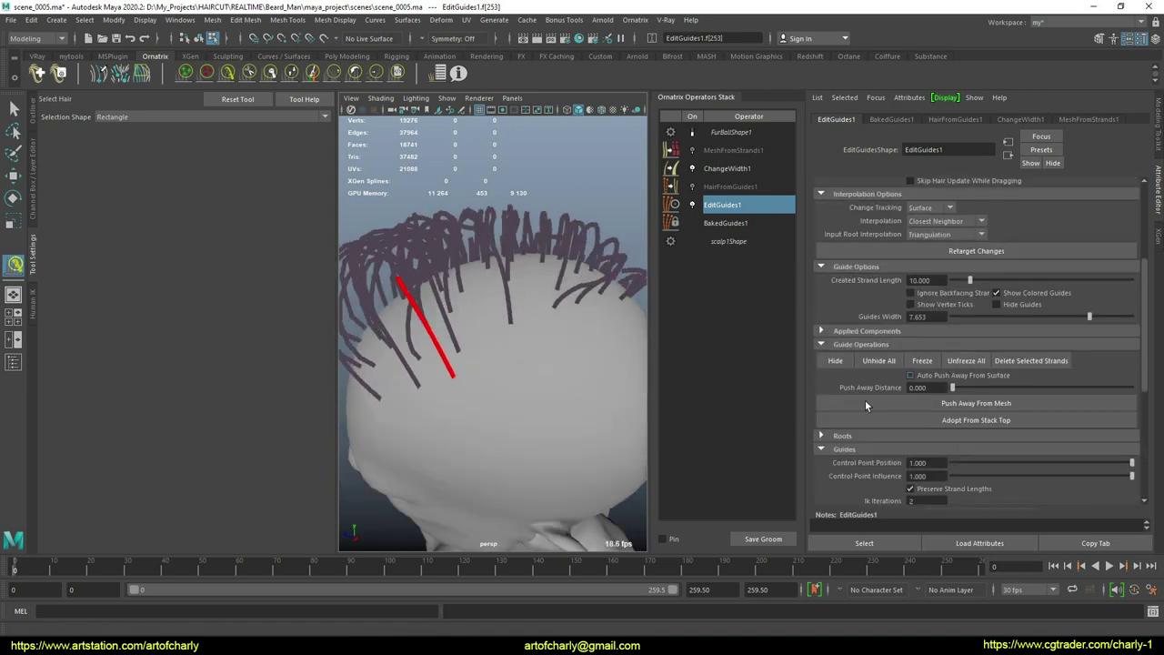
click(862, 435)
scroll(893, 416, down, 2)
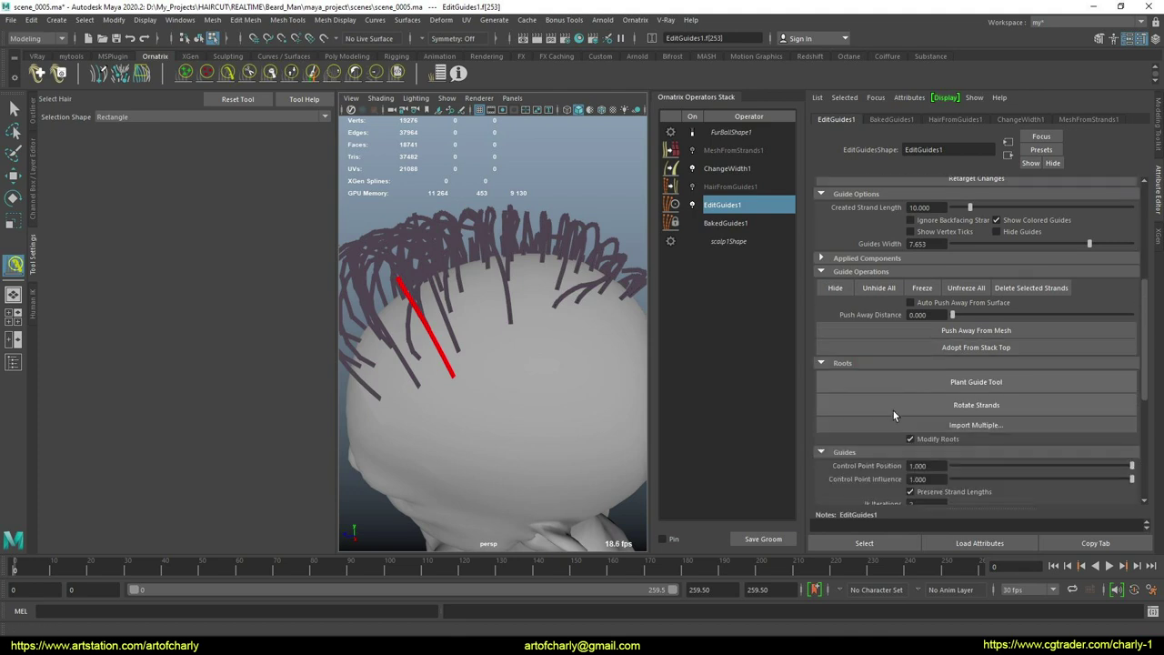
click(981, 382)
scroll(491, 391, up, 4)
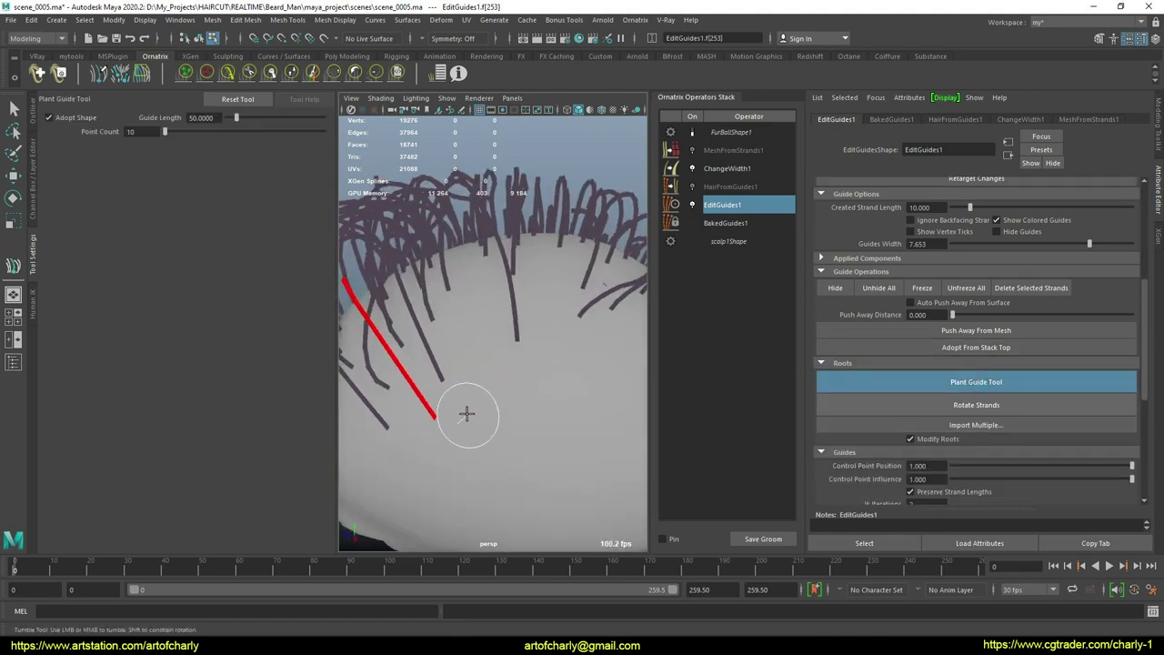
click(569, 398)
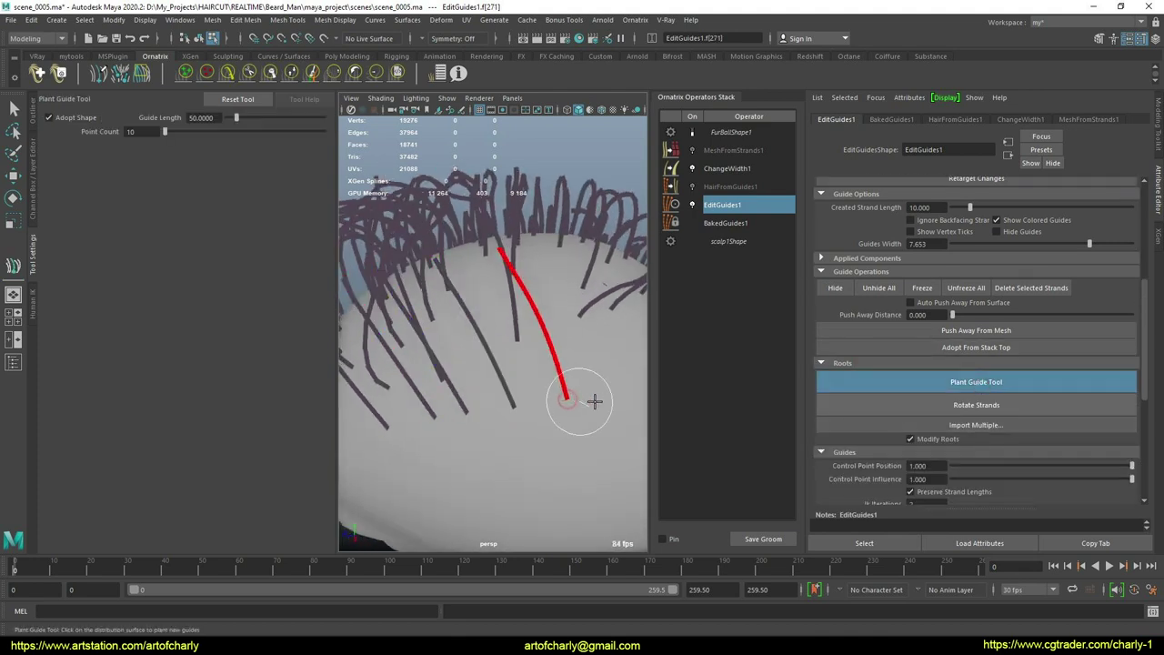
Step: Plant additional guides along the lower edge of the top hair, continuing around the side of the scalp
scroll(596, 400, down, 5)
alt+drag(608, 343, 566, 354)
click(512, 400)
click(549, 398)
click(489, 403)
click(472, 416)
key(q)
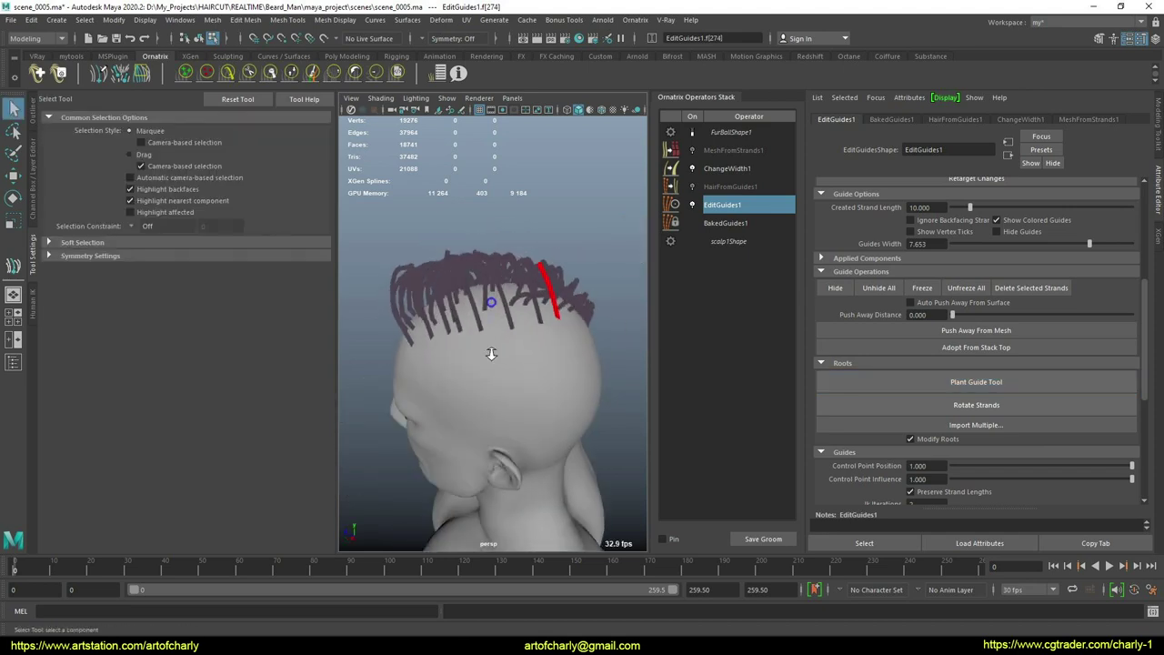
Step: Select three guides at the hair's edge and try the Comb brush on them with Elastic Mode enabled
alt+right_drag(491, 351, 524, 403)
alt+drag(524, 403, 460, 411)
click(538, 366)
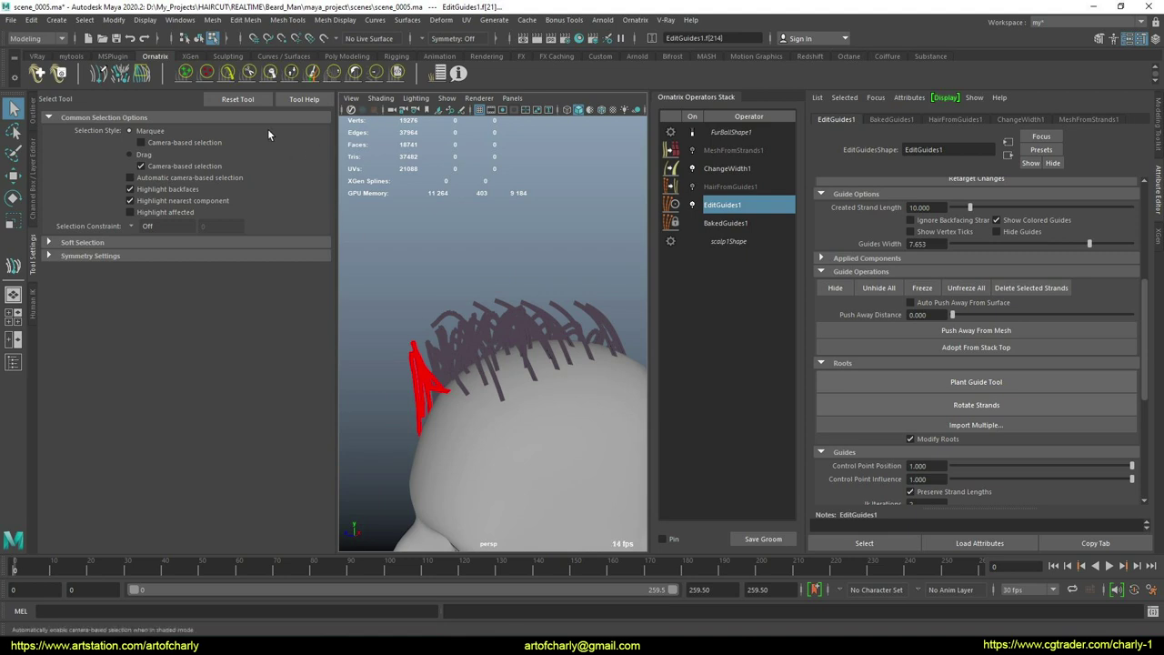
click(228, 75)
scroll(156, 465, down, 1)
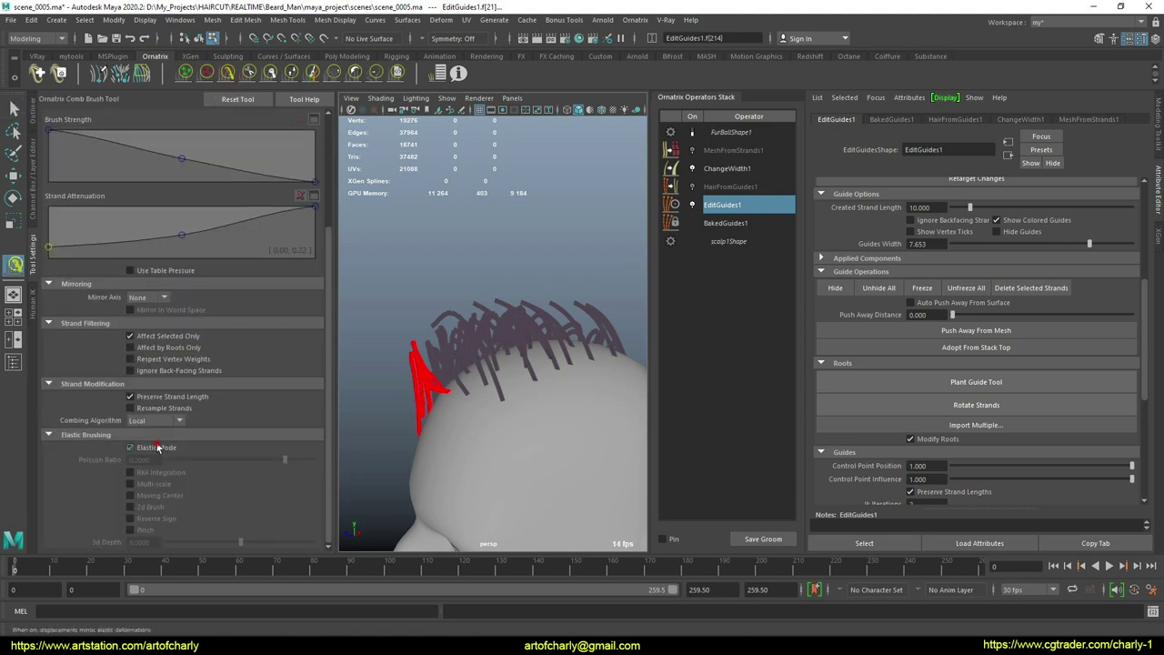
click(158, 446)
scroll(400, 395, up, 2)
alt+drag(400, 395, 432, 390)
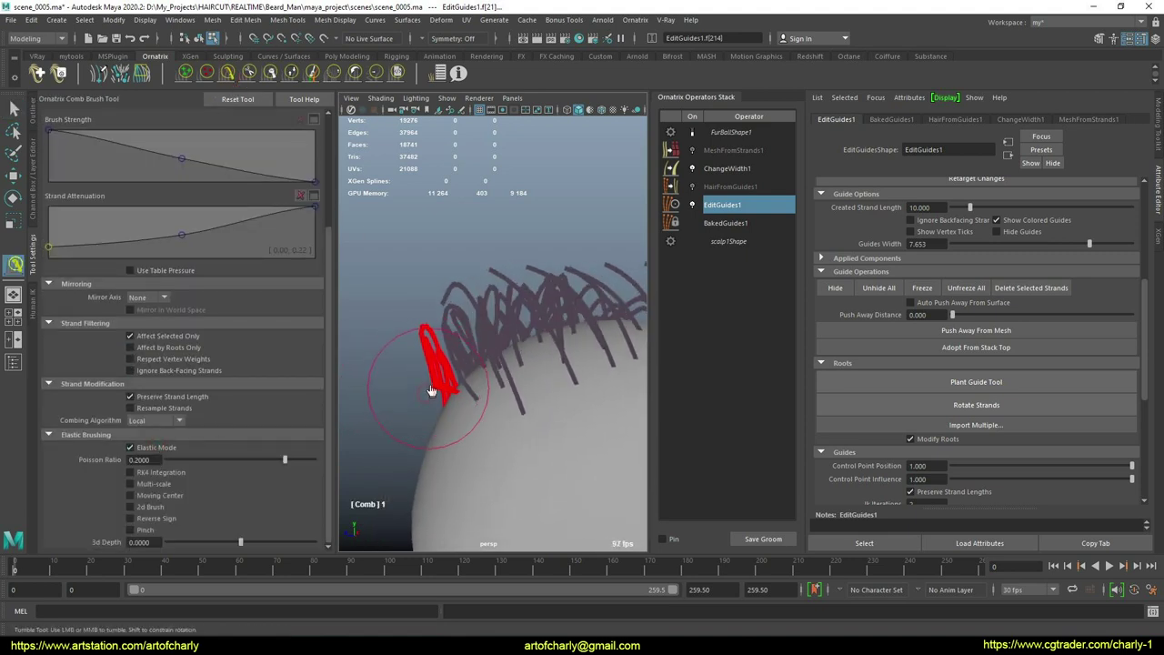
Step: Turn off Elastic Mode and shape the three selected guides with the Comb and Smooth brushes
click(153, 449)
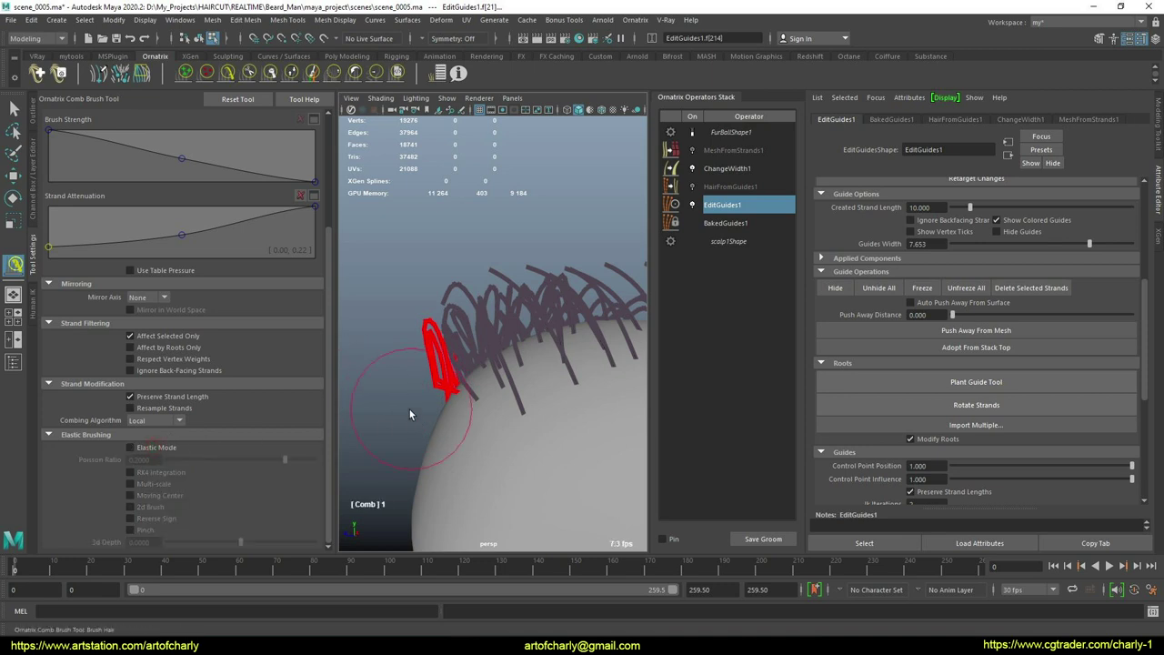
alt+drag(403, 418, 534, 472)
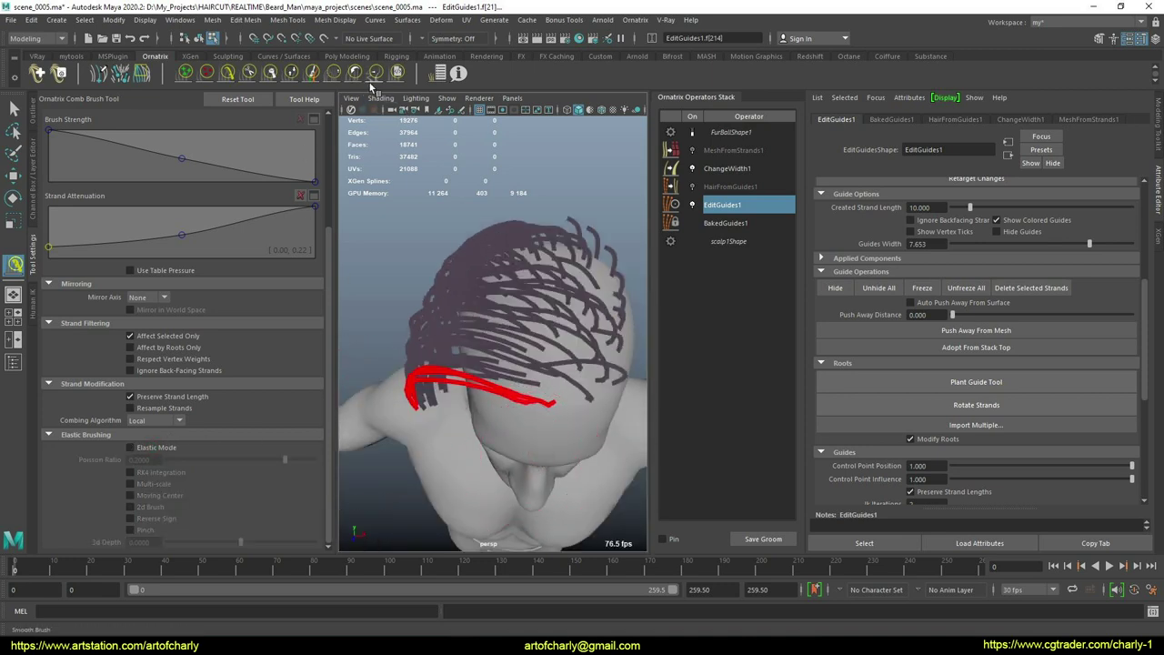
alt+drag(509, 409, 525, 309)
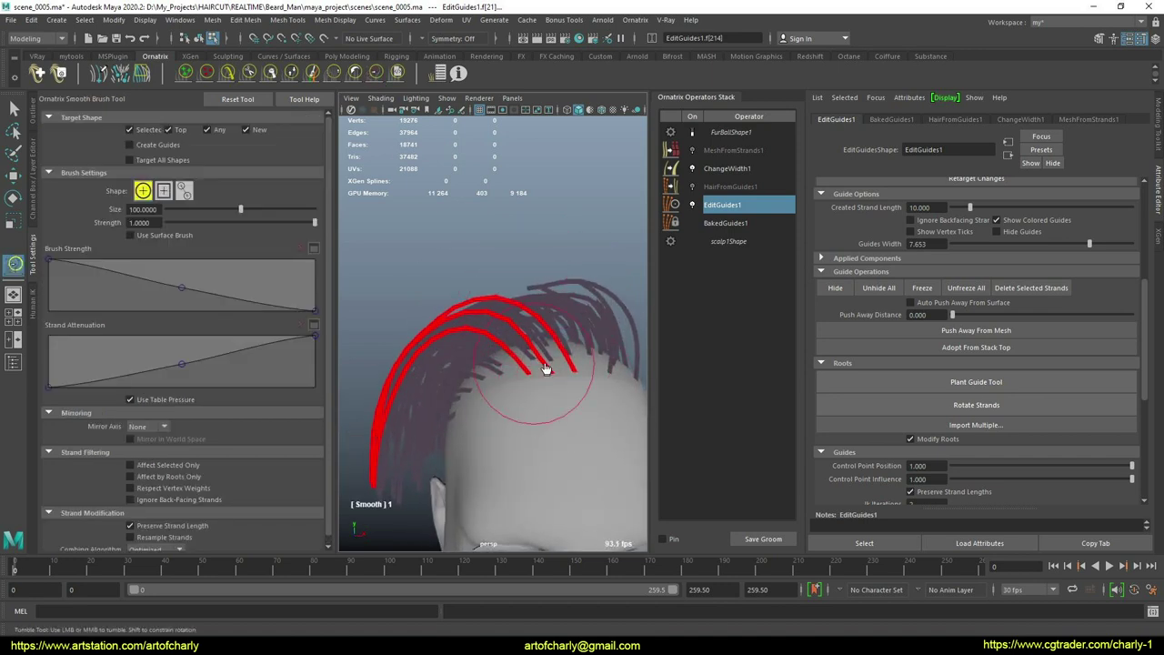
click(230, 75)
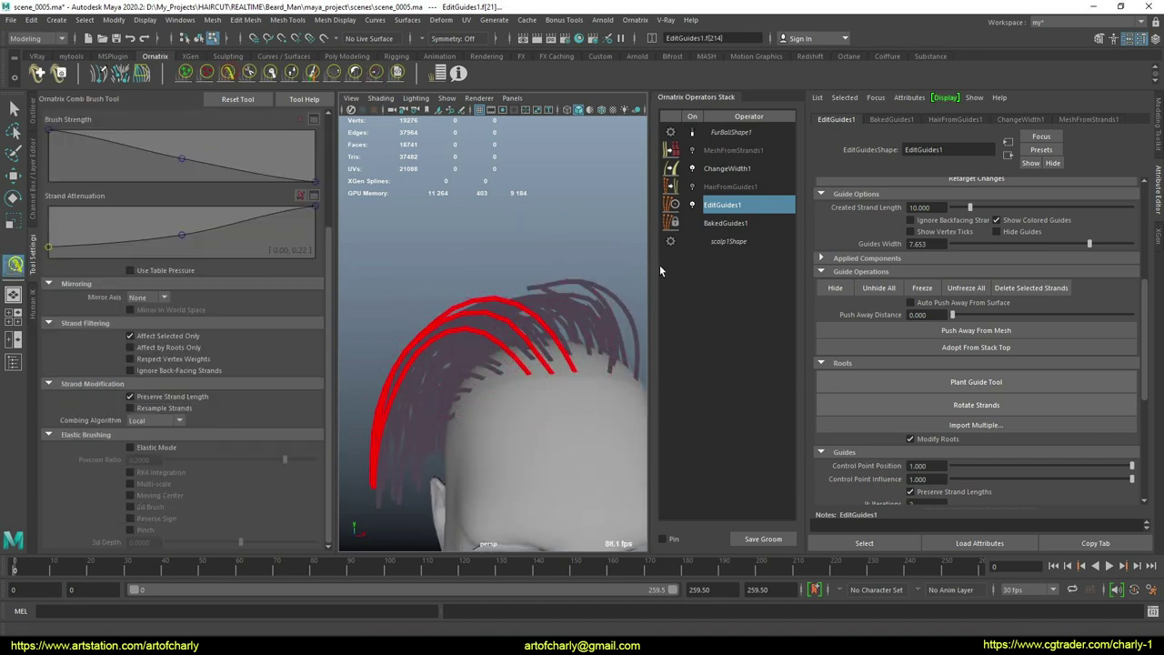
Step: Enable the MeshFromStrands1 operator and turn on Ignore Hidden Strands for it
click(693, 151)
scroll(482, 304, down, 5)
alt+drag(468, 283, 551, 268)
click(733, 150)
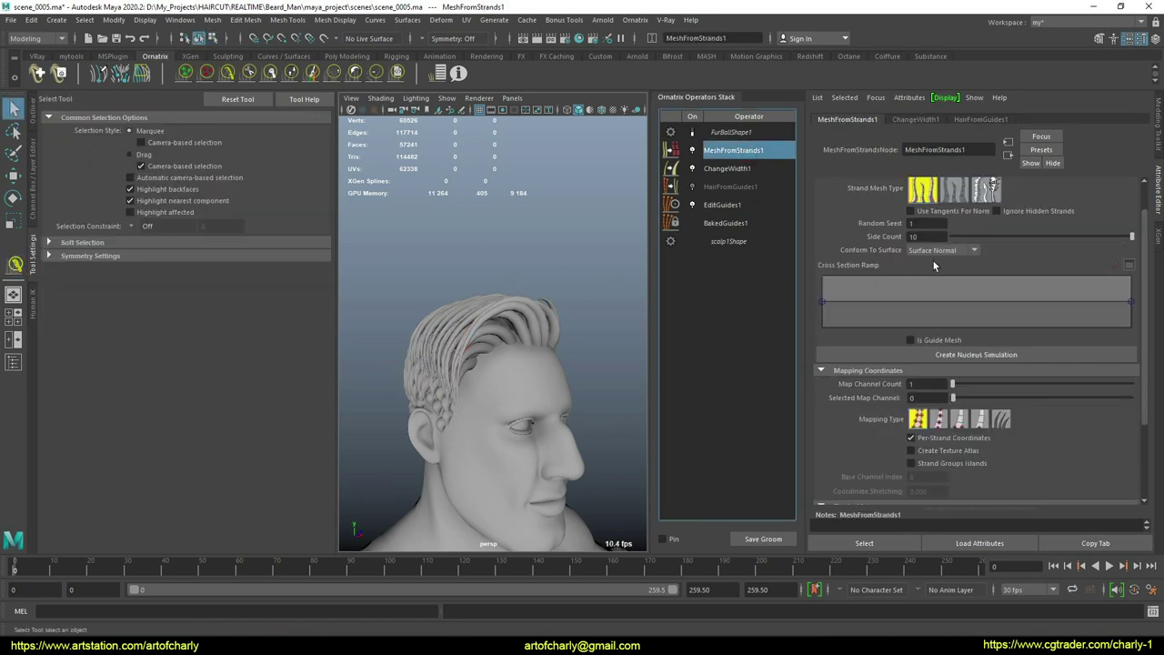
alt+drag(532, 300, 361, 315)
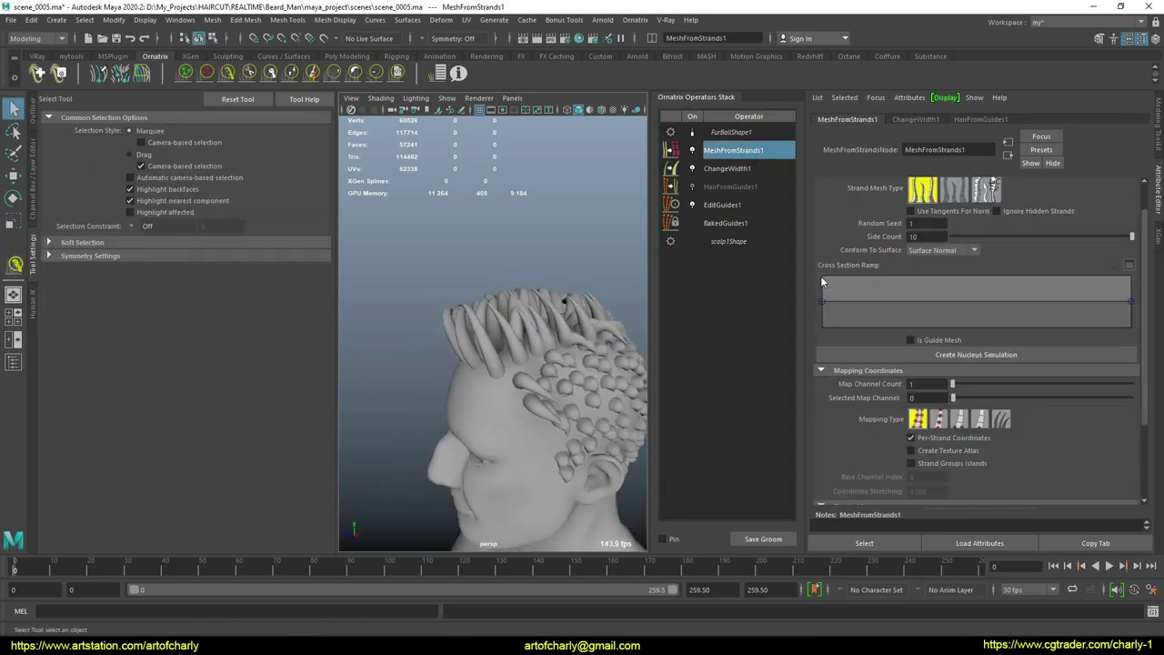
click(1019, 211)
alt+drag(546, 382, 597, 378)
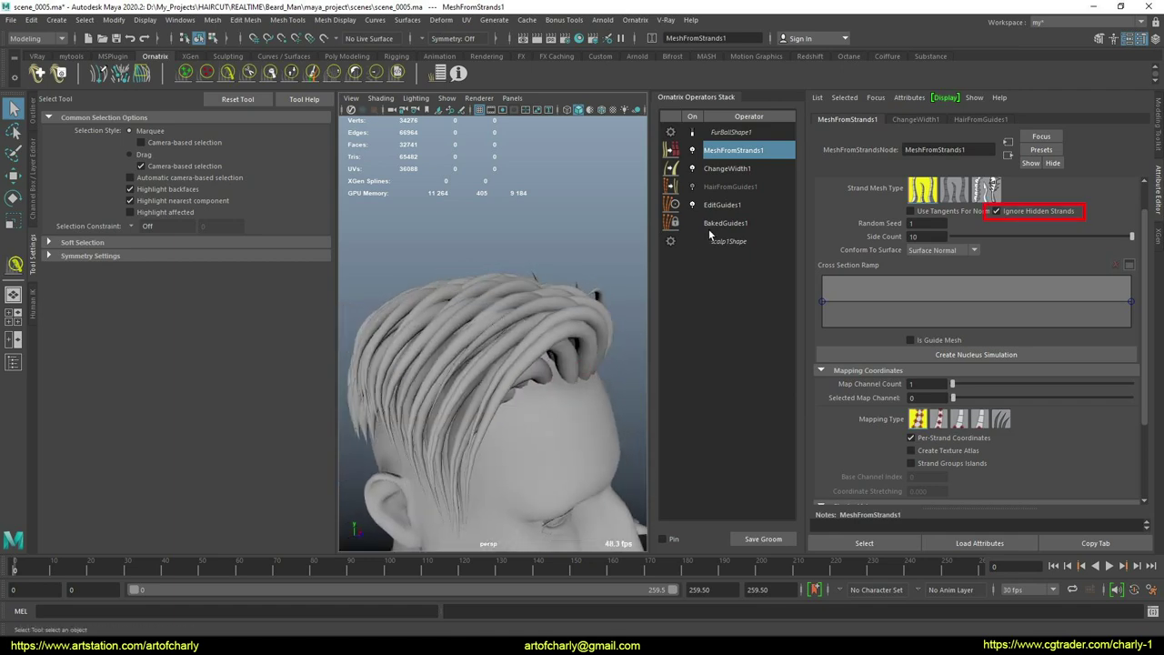
Step: Disable the MeshFromStrands1 operator and return to guide selection in EditGuides1
click(692, 151)
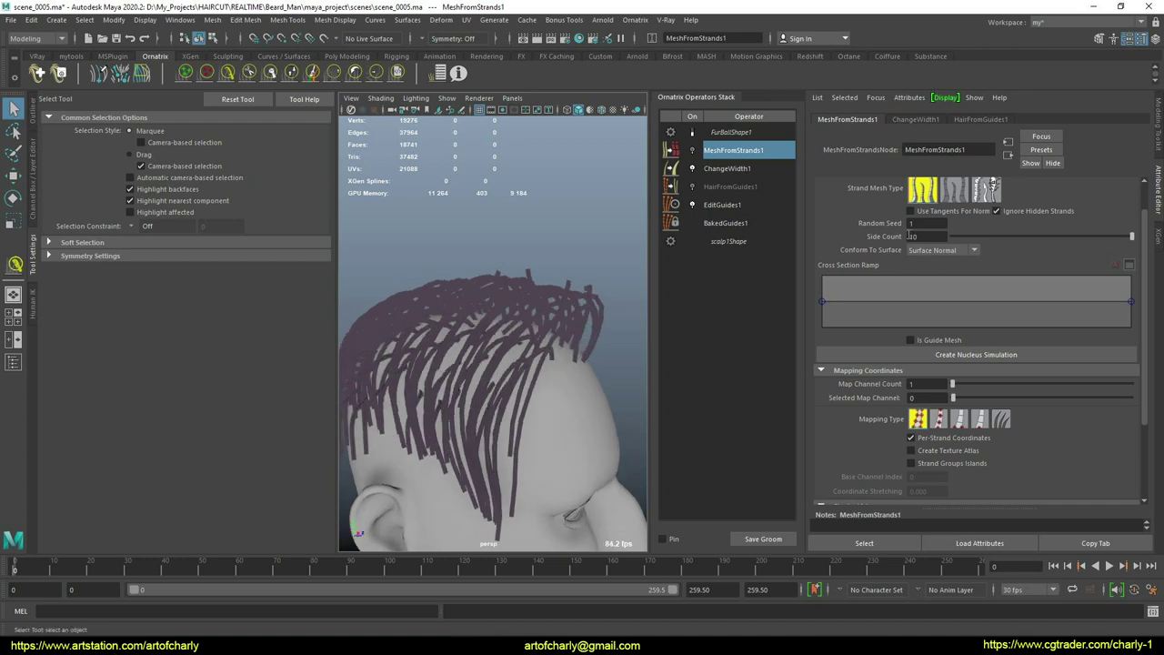
click(736, 205)
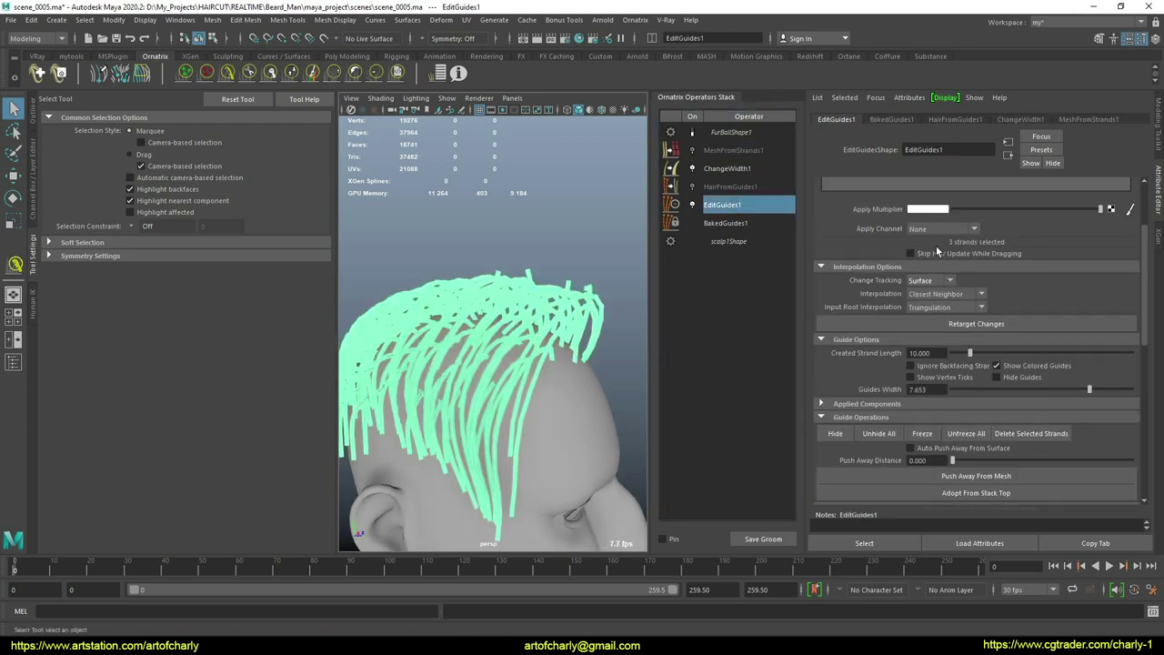
alt+drag(564, 346, 371, 309)
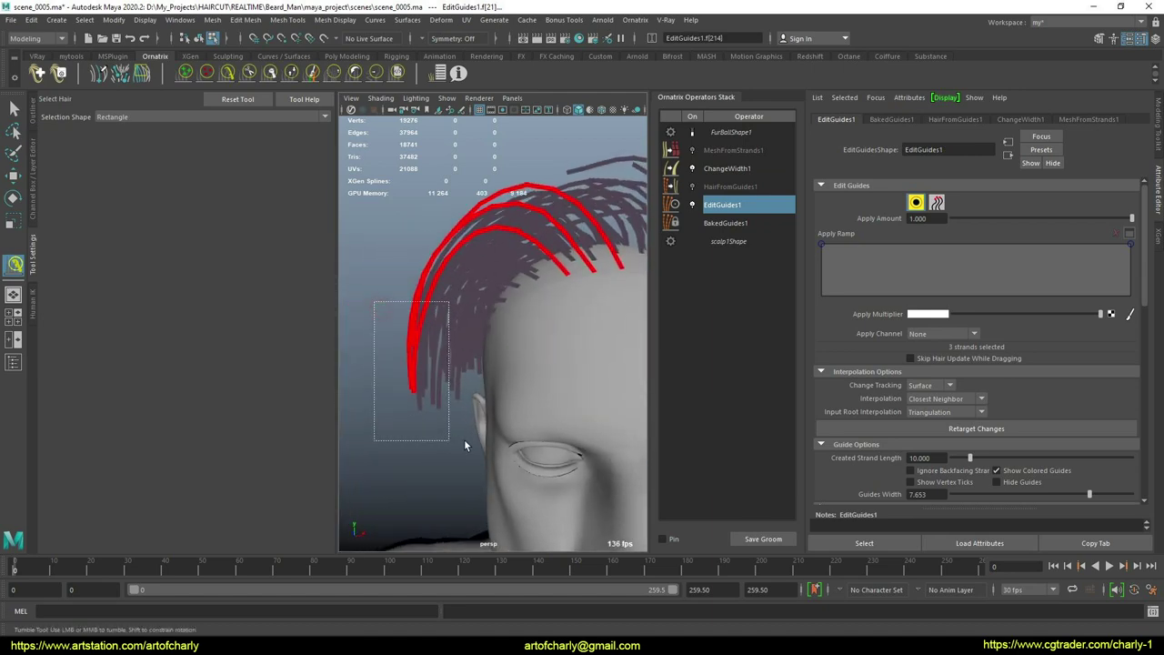
Step: Select the group of guides falling over the side of the head and check their shape from several angles
alt+drag(482, 453, 517, 390)
alt+right_drag(518, 389, 518, 336)
alt+drag(518, 336, 440, 390)
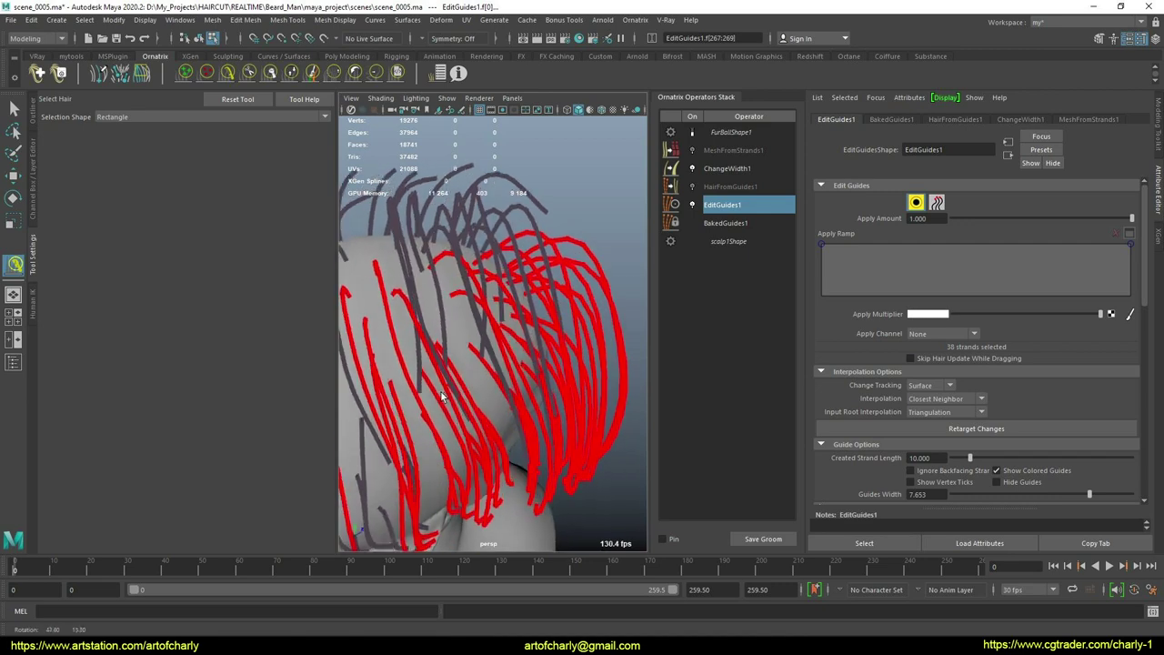
alt+middle_drag(441, 390, 510, 393)
alt+drag(509, 393, 473, 300)
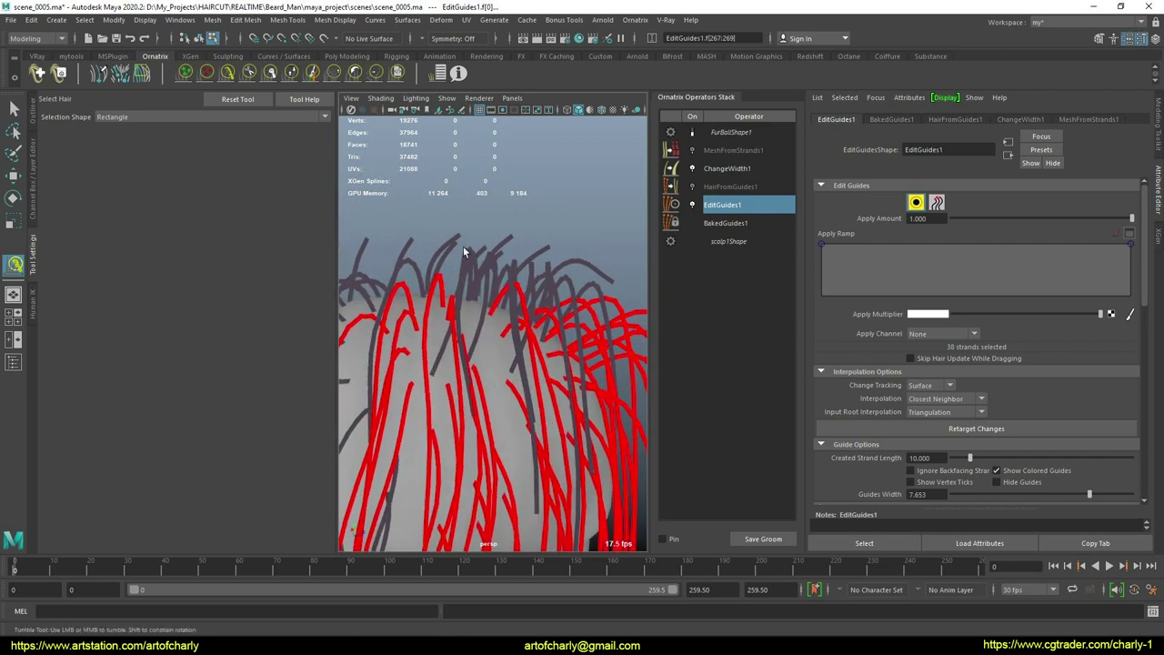
alt+drag(620, 291, 604, 363)
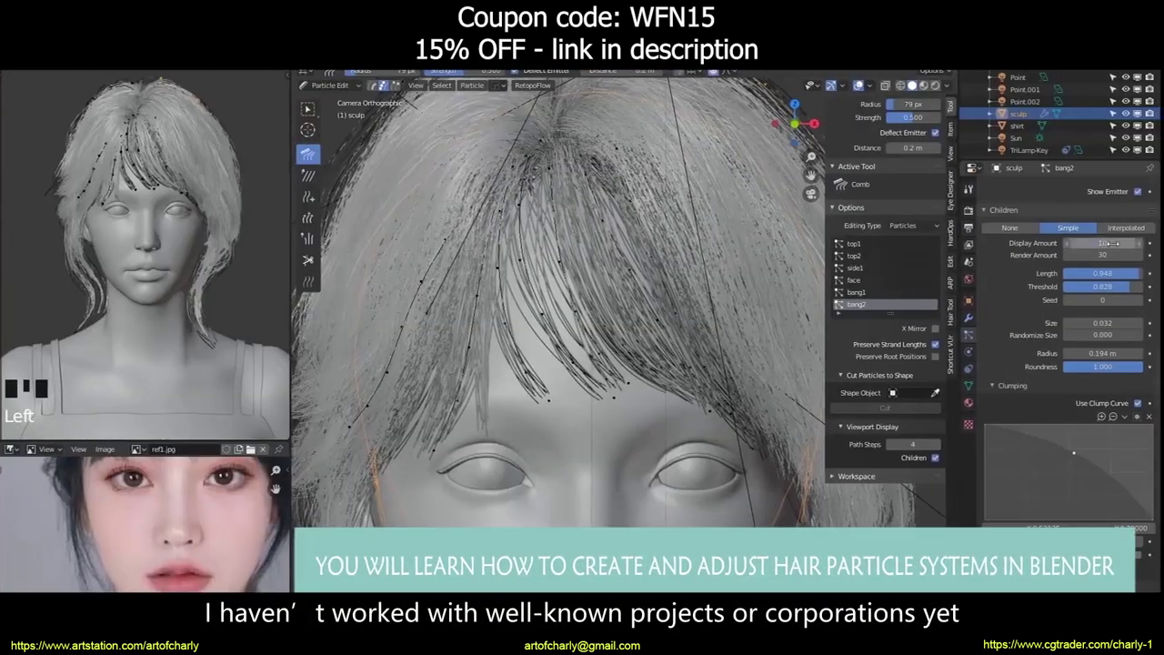
Step: Switch to Blender and comb the bang2 hair particles over the forehead in Particle Edit
scroll(625, 403, down, 3)
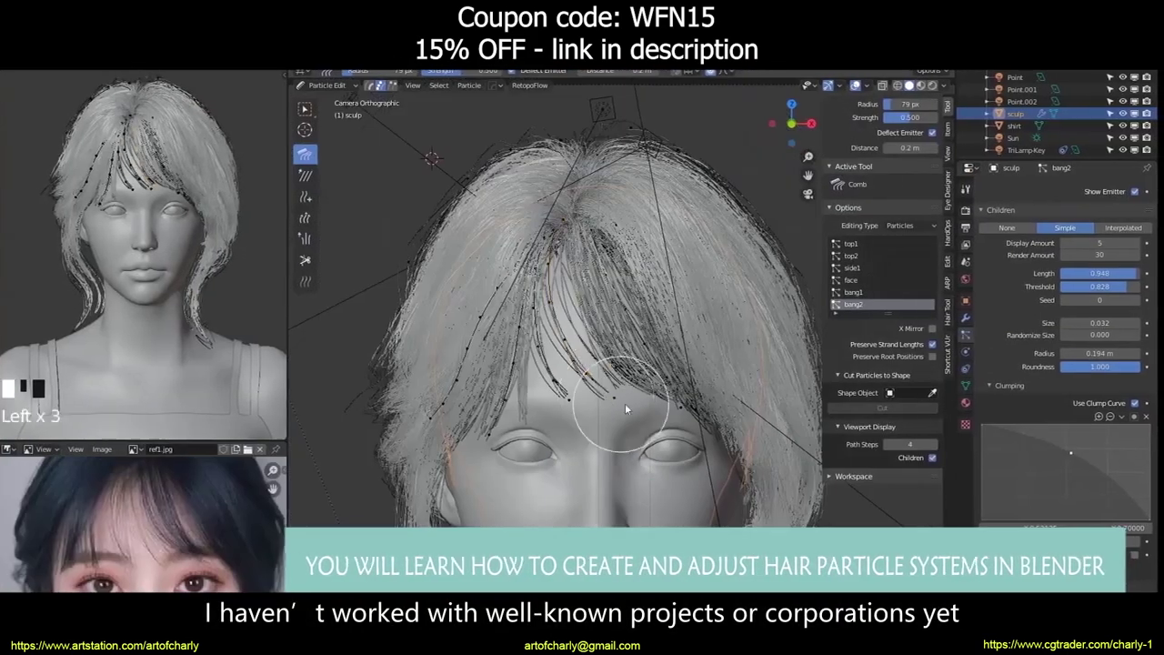
click(308, 260)
click(307, 196)
middle_drag(615, 432, 607, 353)
click(307, 154)
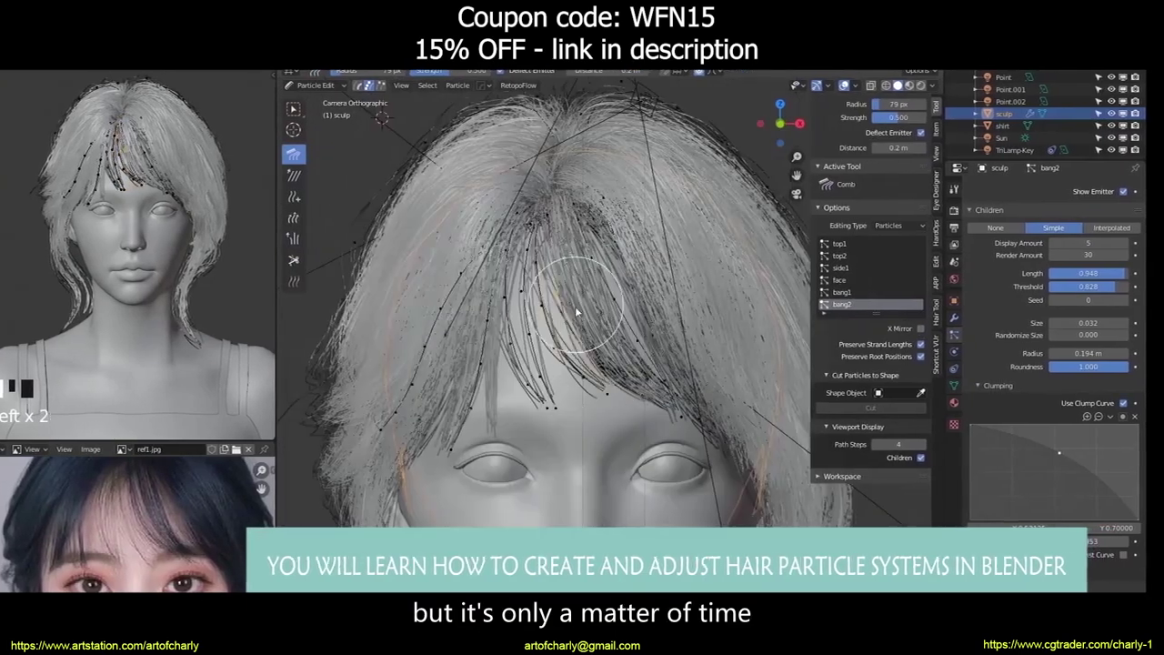
drag(574, 306, 632, 404)
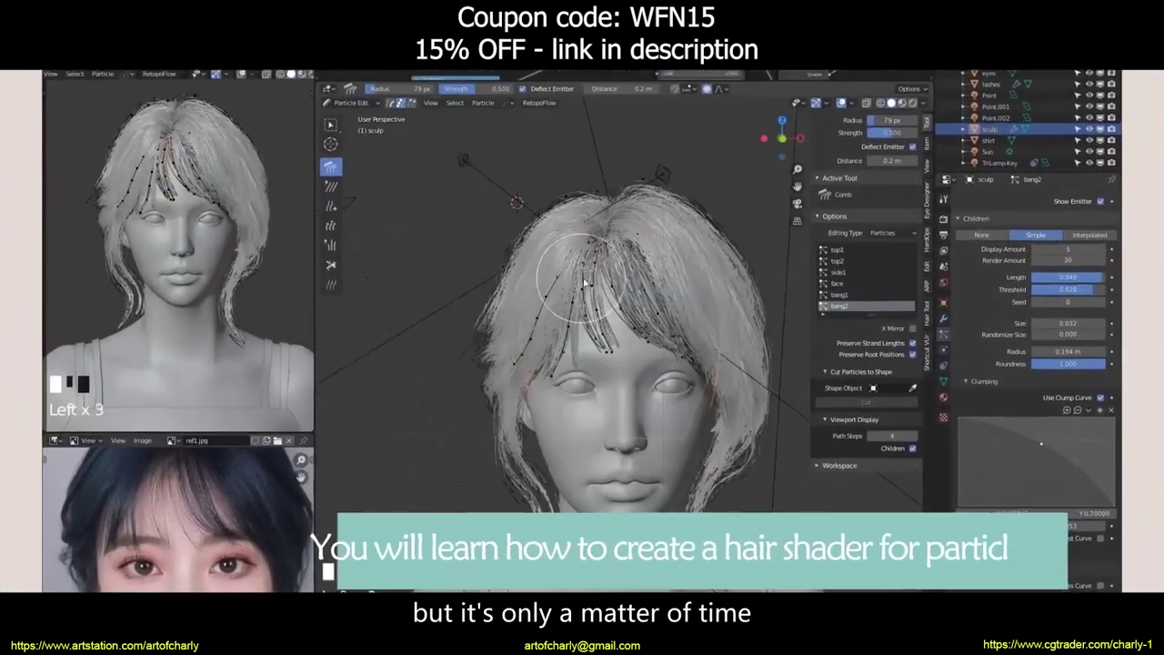
click(816, 298)
drag(593, 319, 618, 381)
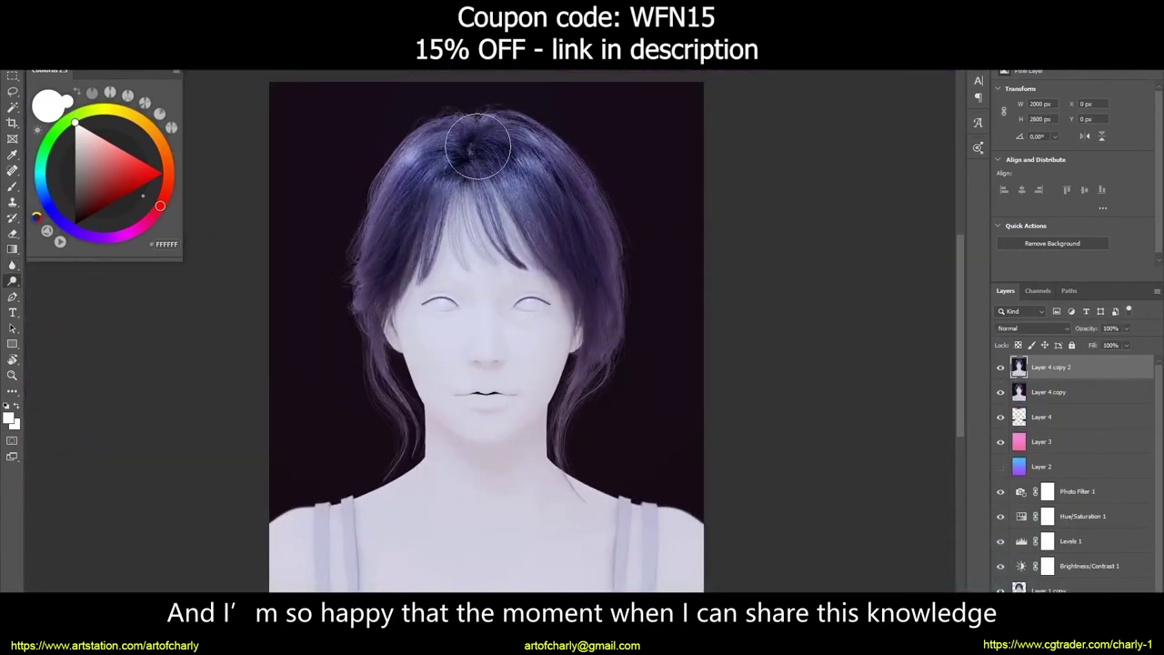
ctrl+drag(623, 384, 641, 309)
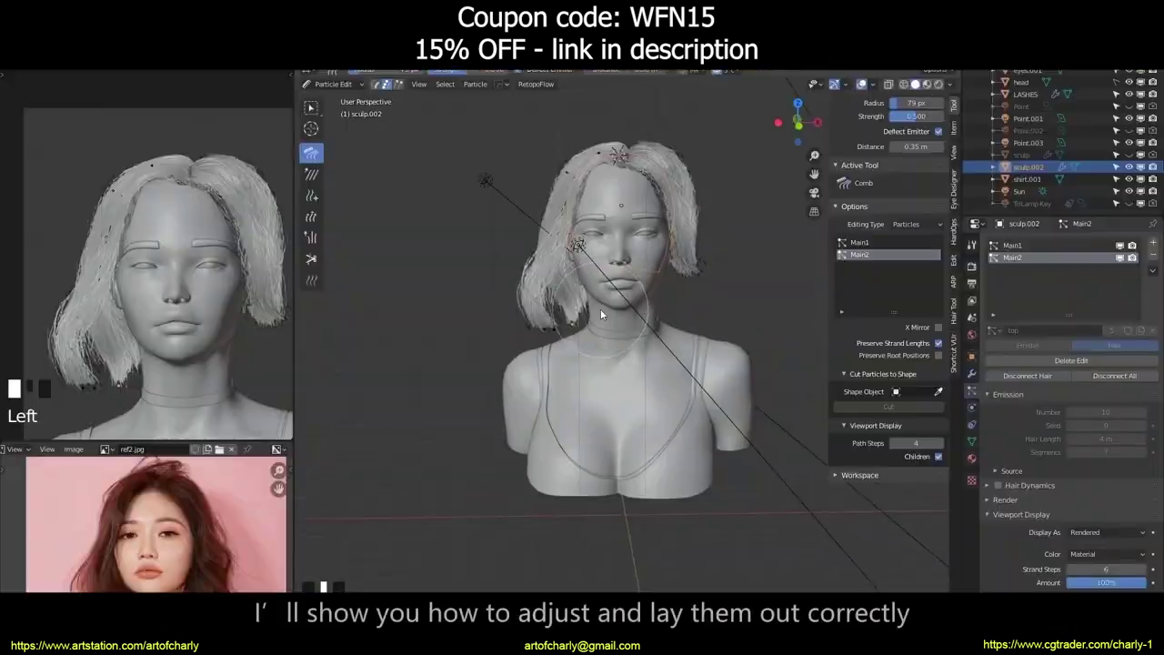
middle_drag(601, 308, 561, 323)
key(KP_0)
key(Left)
key(Left)
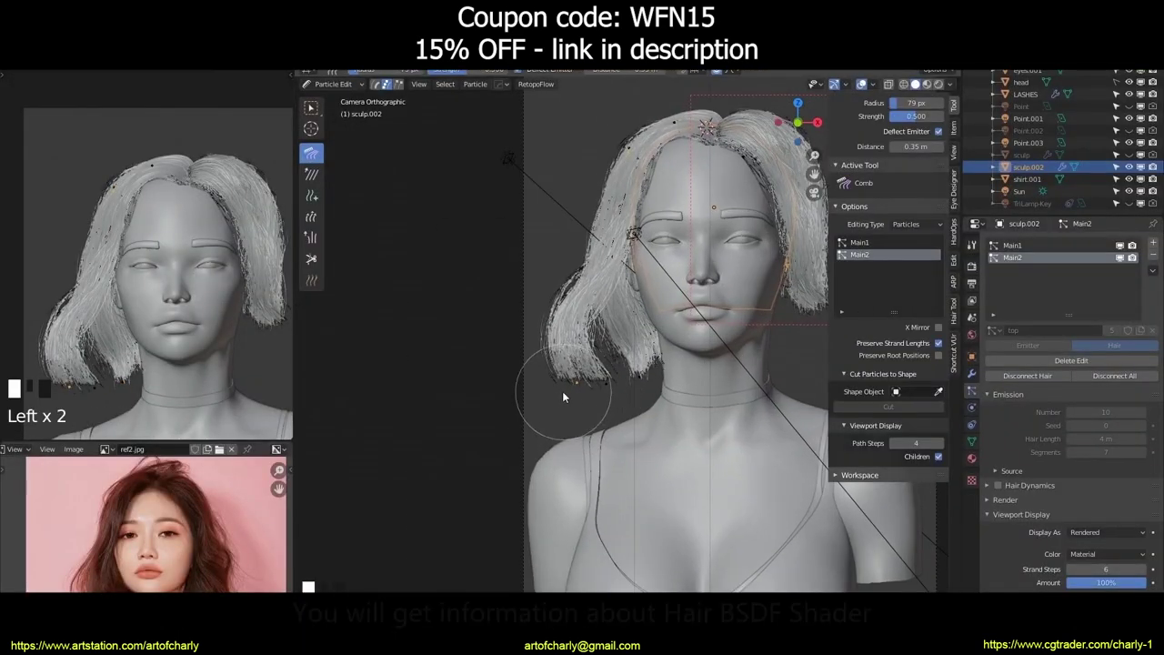
key(ctrl+KP_Add)
key(ctrl+KP_Add)
key(ctrl+KP_Add)
key(ctrl+KP_Add)
key(ctrl+KP_Add)
key(ctrl+KP_Add)
key(ctrl+KP_Add)
key(ctrl+KP_Add)
key(ctrl+KP_Add)
key(ctrl+KP_Add)
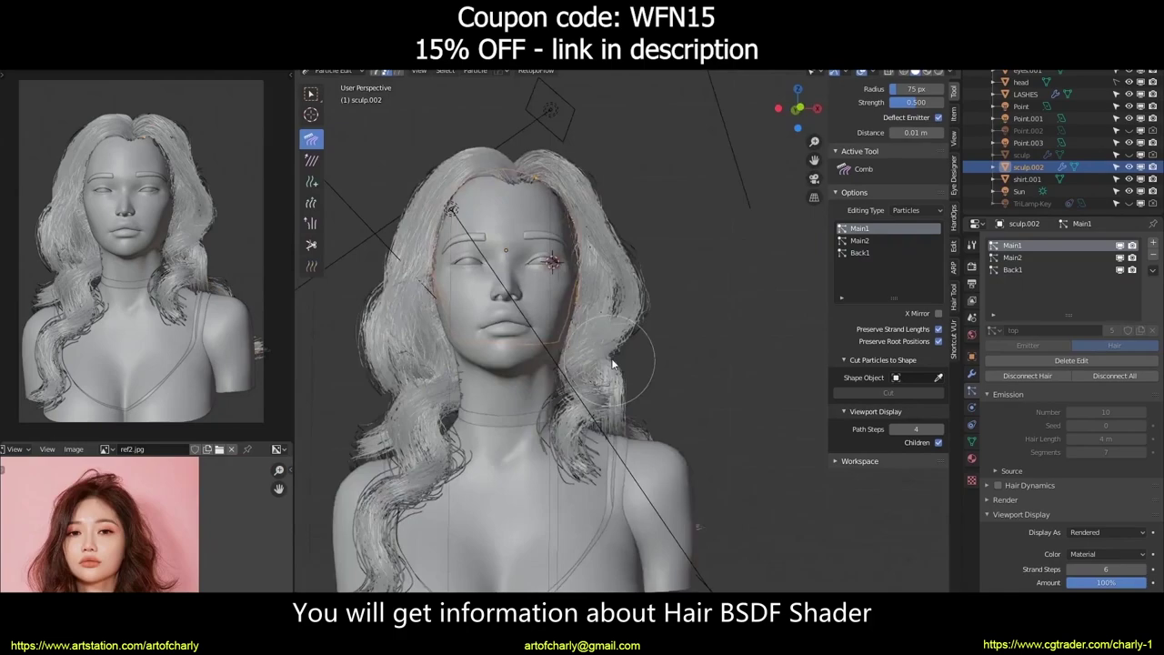
middle_drag(612, 364, 664, 273)
key(KP_0)
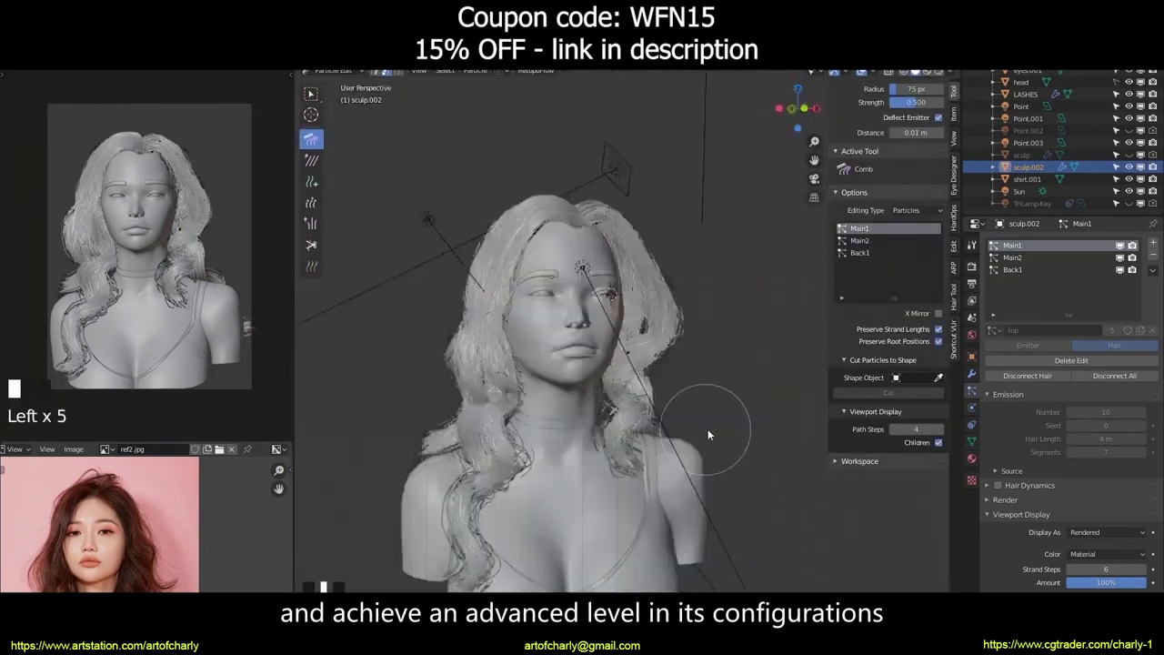
key(KP_0)
scroll(627, 340, down, 3)
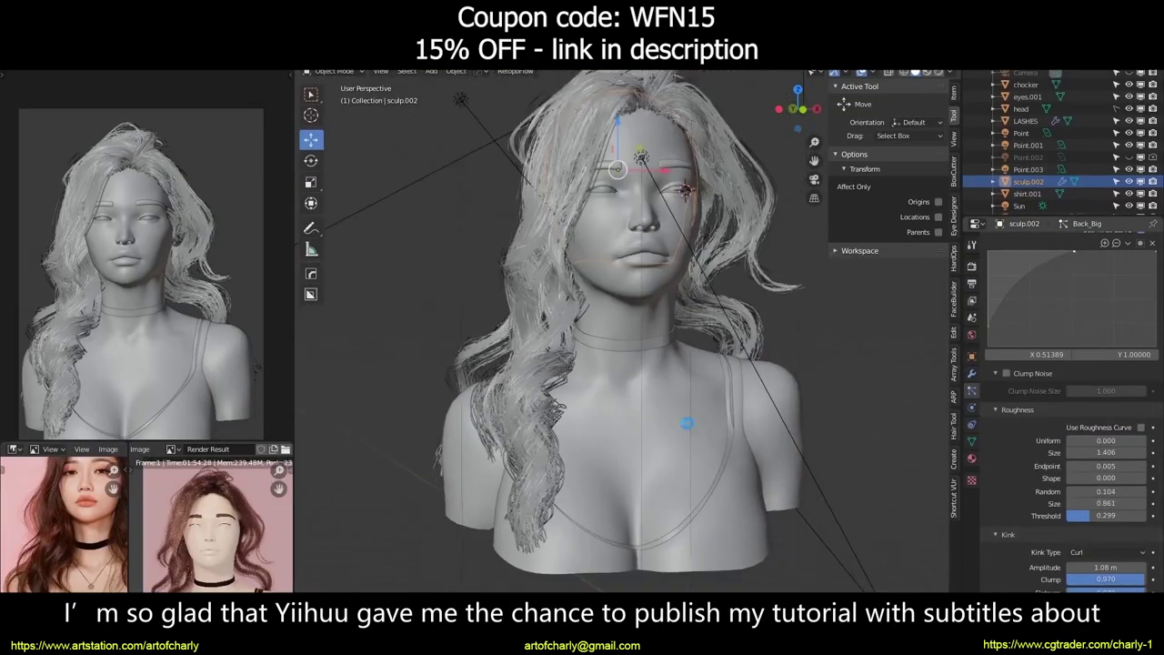
Step: Select the Back_Thin1 hair system for particle editing and show the 3D view in wireframe shading
click(334, 71)
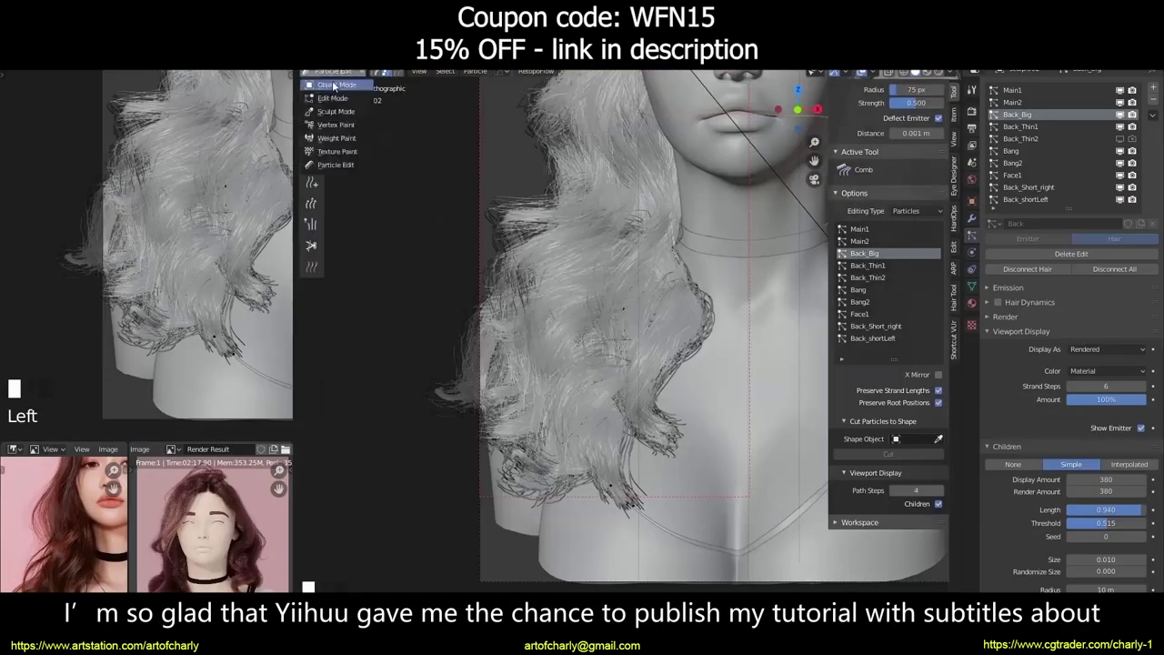
click(334, 85)
key(z)
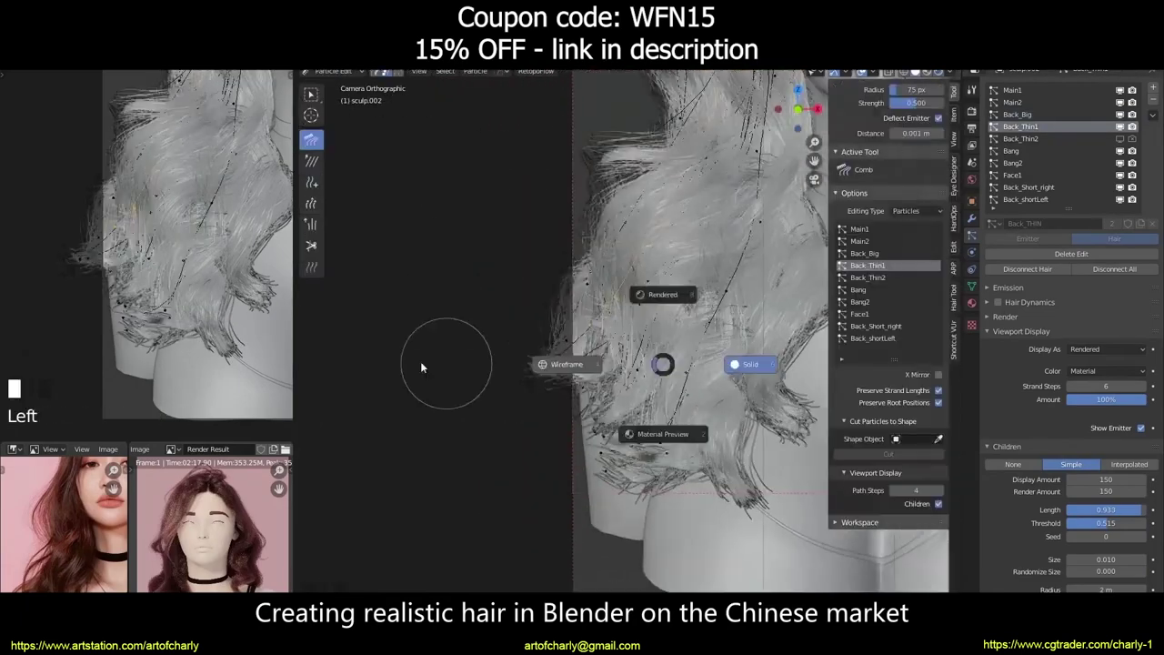
click(505, 382)
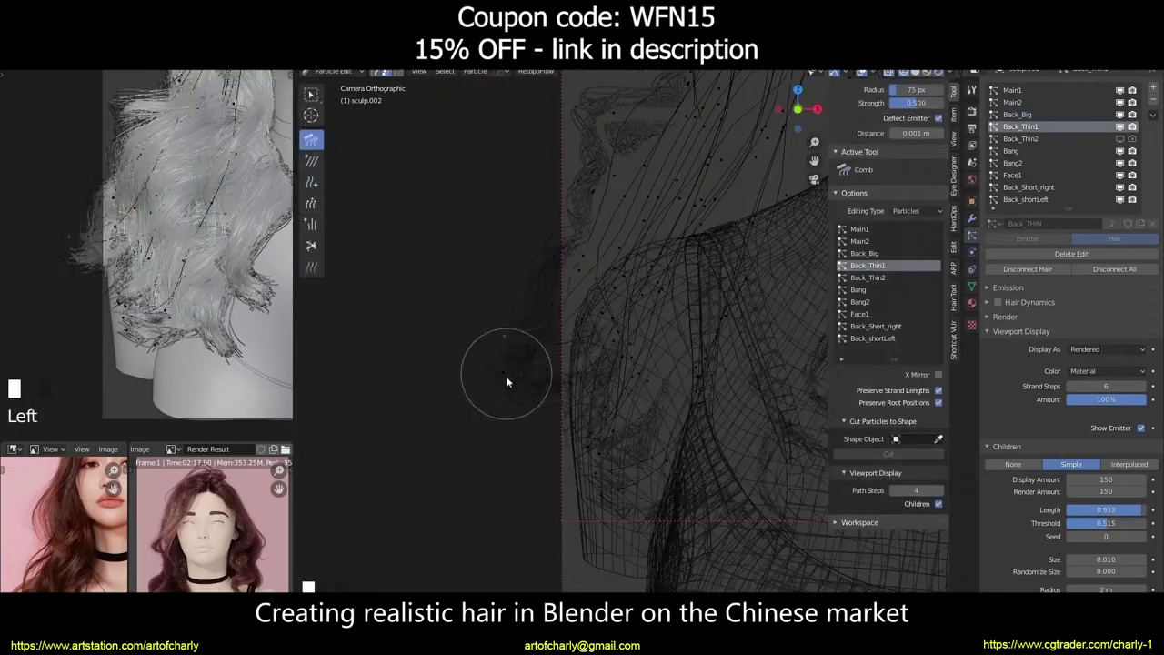
drag(645, 520, 647, 332)
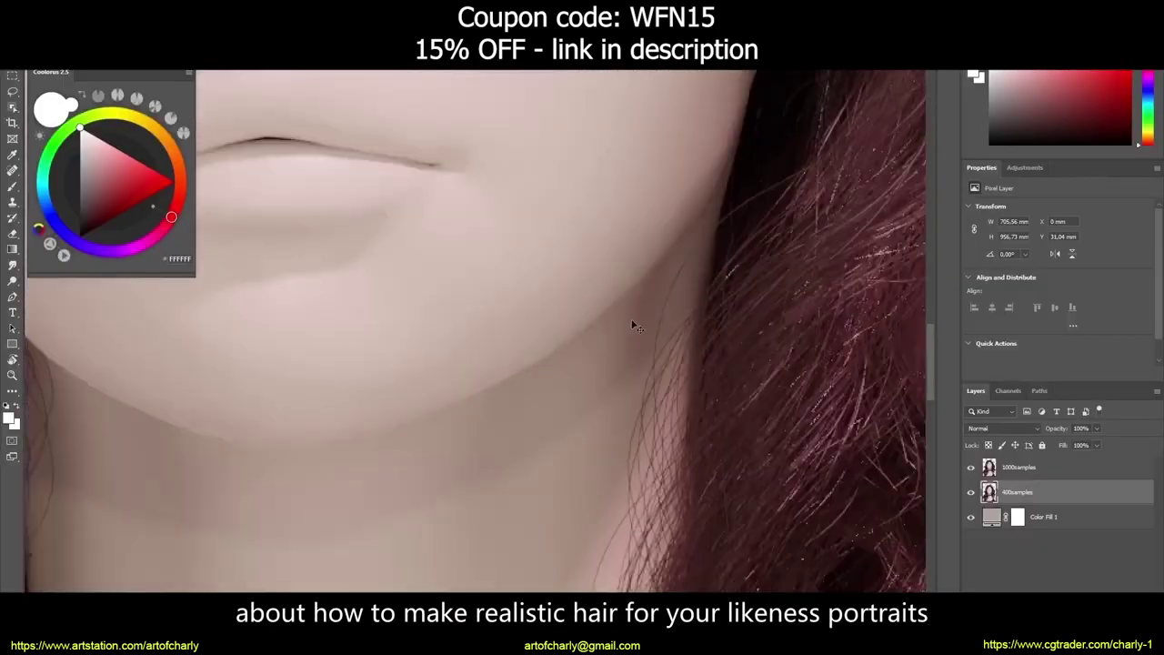
alt+scroll(634, 325, down, 5)
alt+scroll(351, 257, up, 4)
alt+scroll(645, 483, down, 4)
alt+scroll(545, 364, up, 4)
alt+scroll(545, 364, down, 4)
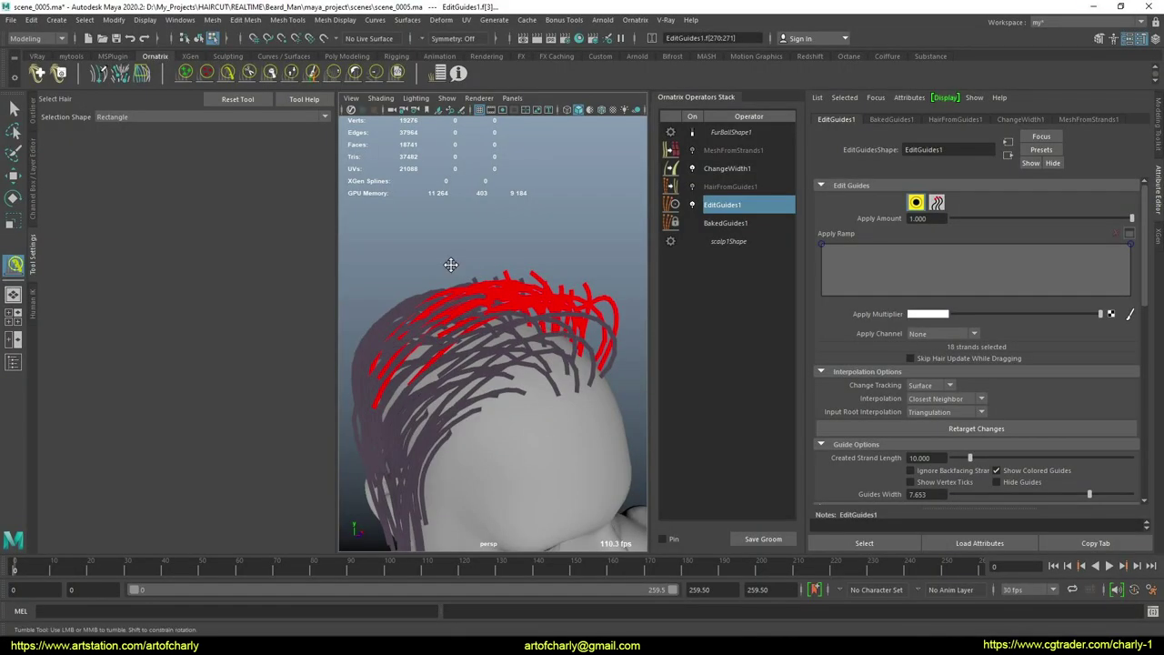
Step: Return to Maya and set the Guides Width of EditGuides1 to 10
alt+drag(449, 262, 541, 271)
scroll(1011, 368, down, 3)
drag(1092, 387, 1132, 385)
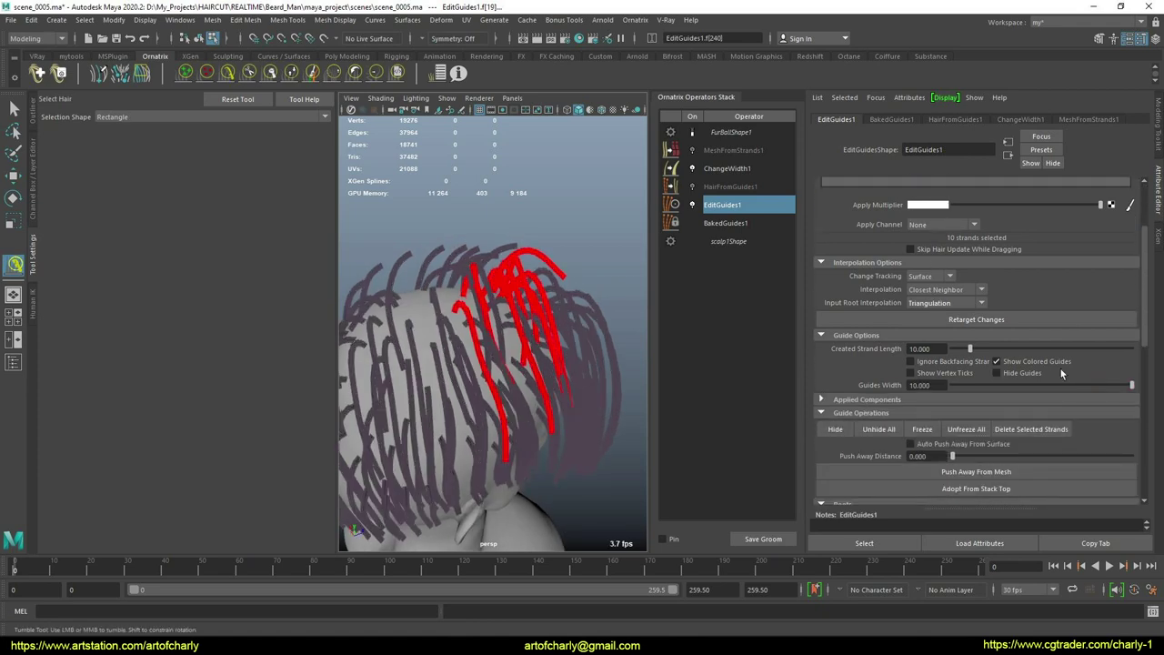
Step: Shape the selected guides on top of the head with the Comb brush, limited to the selected strands
alt+drag(391, 273, 420, 300)
click(222, 78)
scroll(509, 324, down, 3)
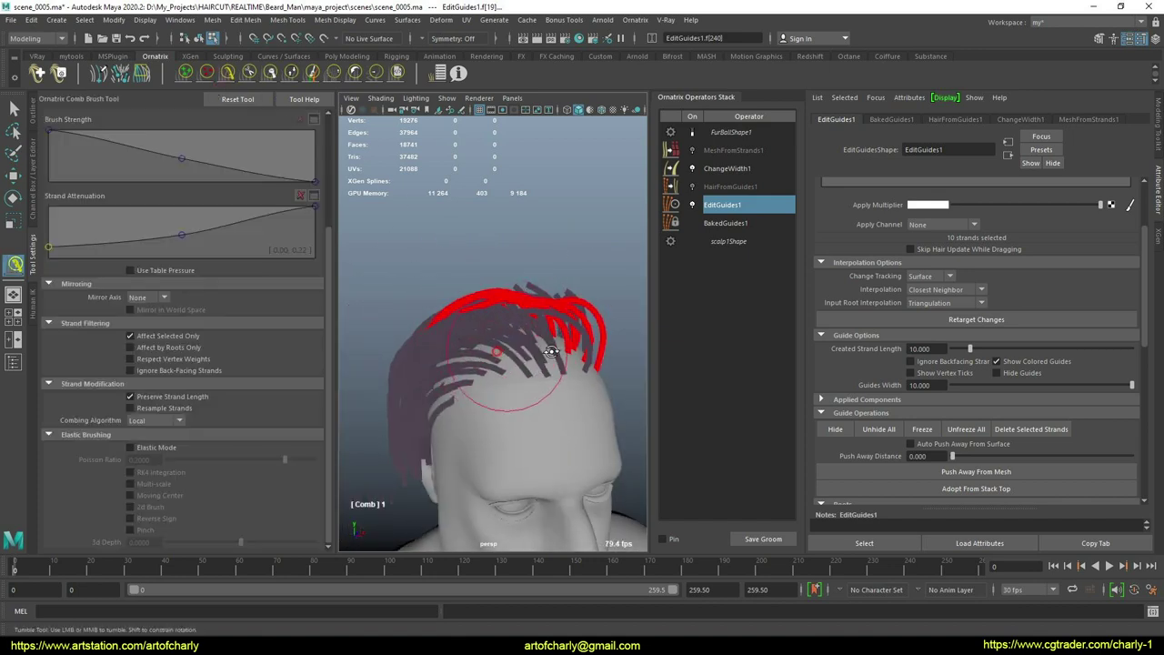
alt+drag(553, 351, 429, 354)
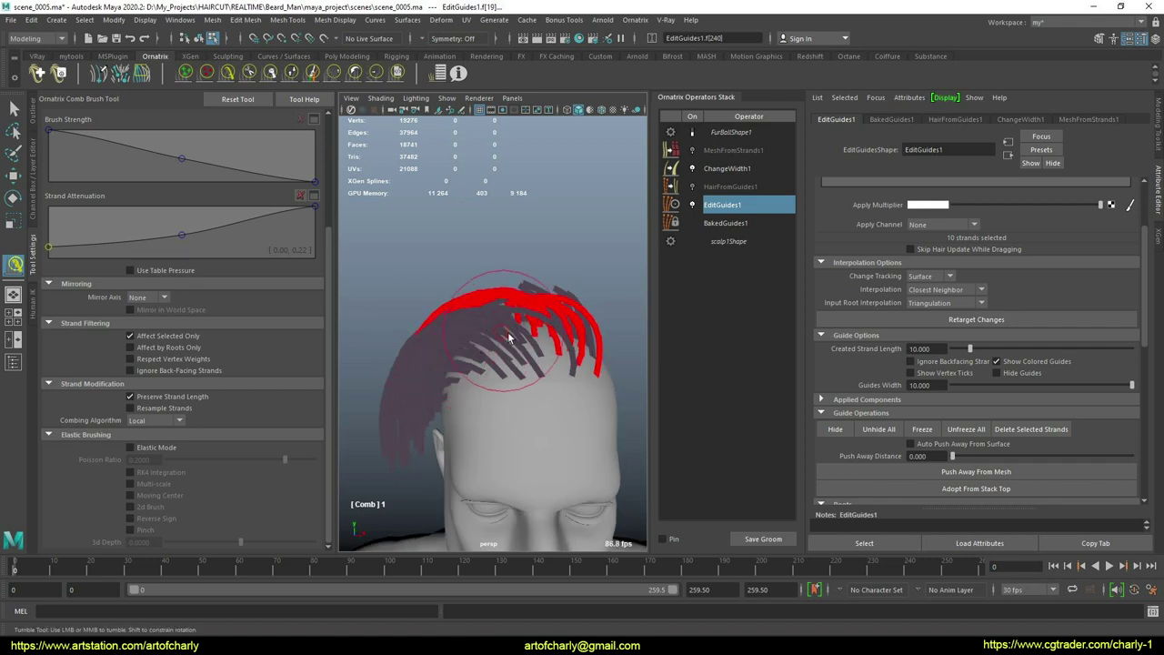
mouse_move(496, 367)
alt+mouse_down()
mouse_move(645, 380)
mouse_move(559, 312)
mouse_move(494, 363)
mouse_move(546, 373)
mouse_move(479, 414)
mouse_move(474, 446)
mouse_move(524, 325)
mouse_move(606, 388)
mouse_move(618, 382)
mouse_move(606, 429)
mouse_move(603, 407)
alt+mouse_up()
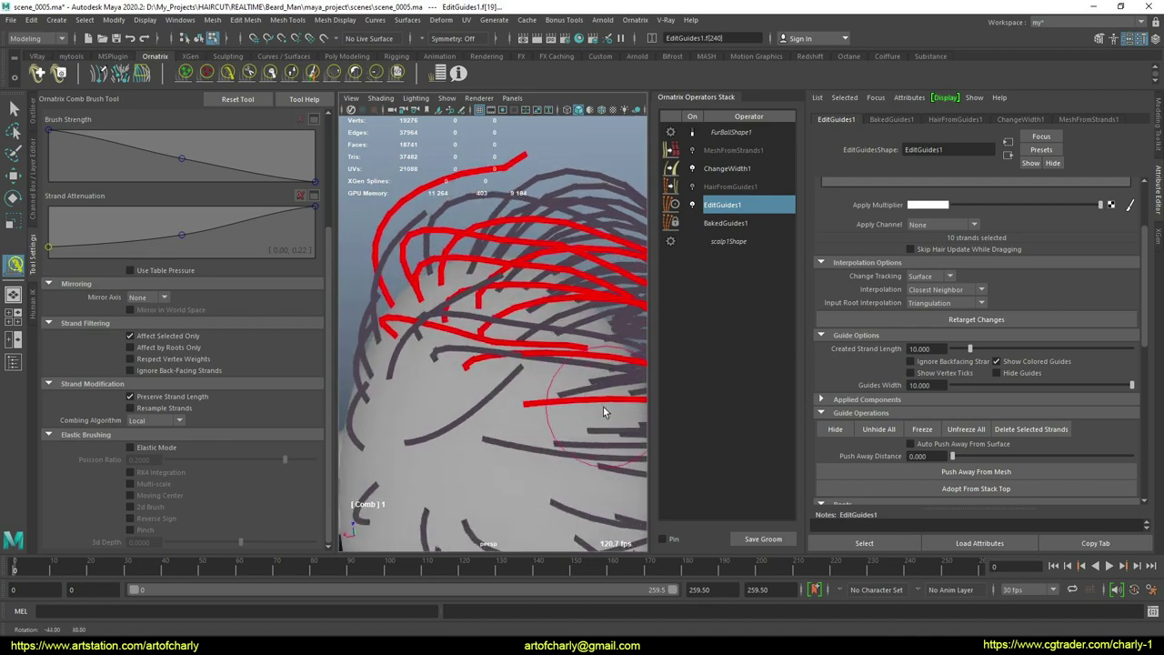
Step: Select the single guide lying across the crown and activate the Comb brush for it
key(q)
click(480, 368)
alt+drag(480, 366, 446, 341)
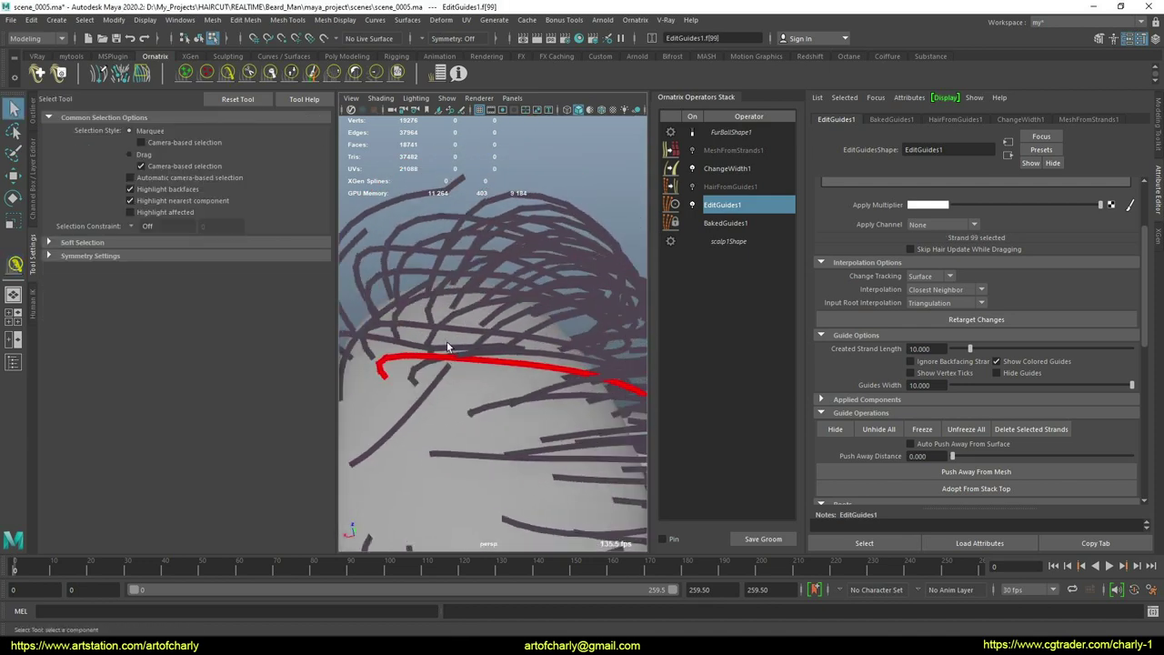
click(228, 74)
Step: Enable the MeshFromStrands1 operator and examine the volume of the hair strands from several angles
click(692, 151)
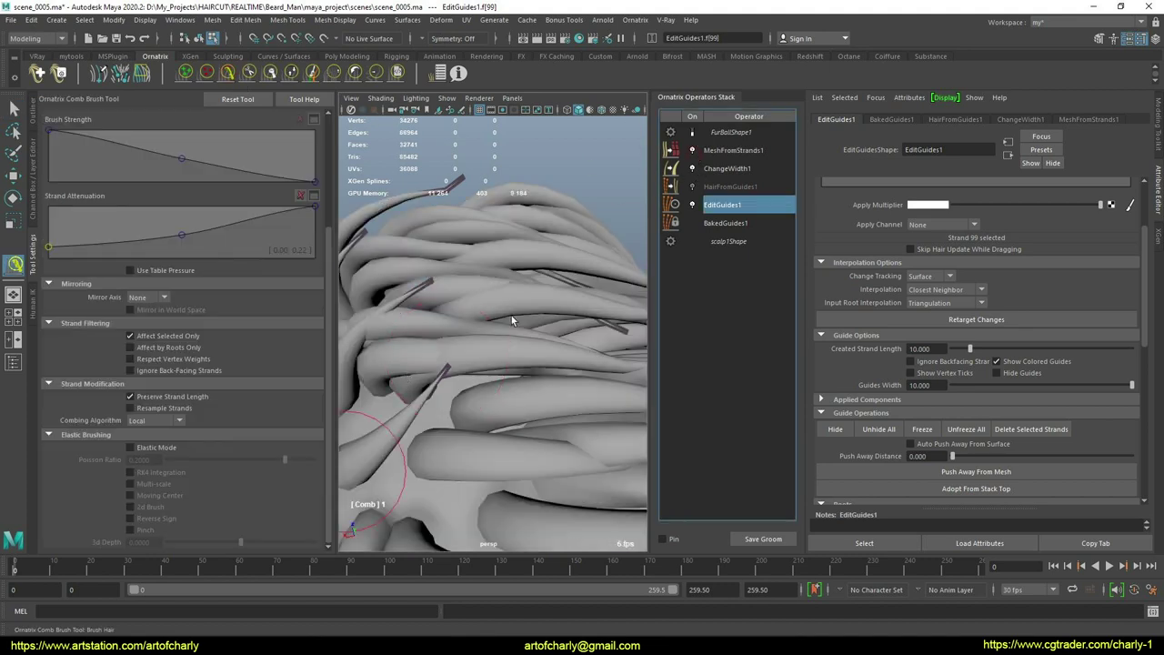
alt+drag(511, 316, 448, 332)
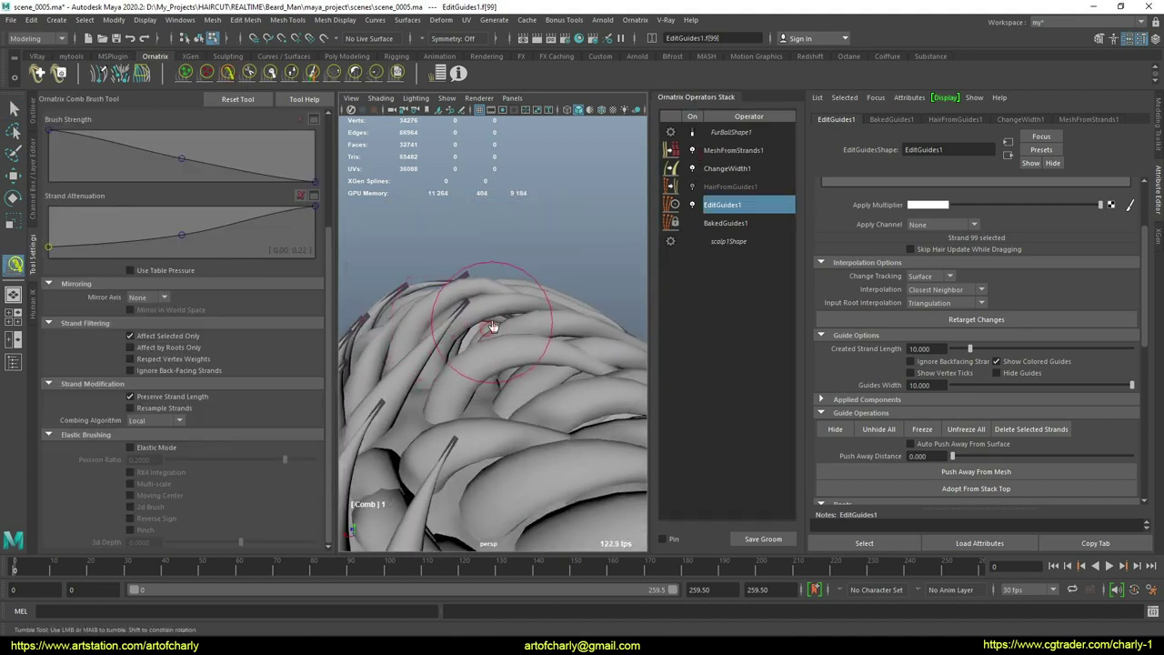
mouse_move(548, 335)
alt+mouse_down()
mouse_move(494, 309)
mouse_move(479, 364)
mouse_move(551, 387)
mouse_move(597, 375)
mouse_move(436, 355)
mouse_move(339, 325)
mouse_move(486, 289)
mouse_move(524, 294)
mouse_move(480, 382)
mouse_move(571, 332)
alt+mouse_up()
key(q)
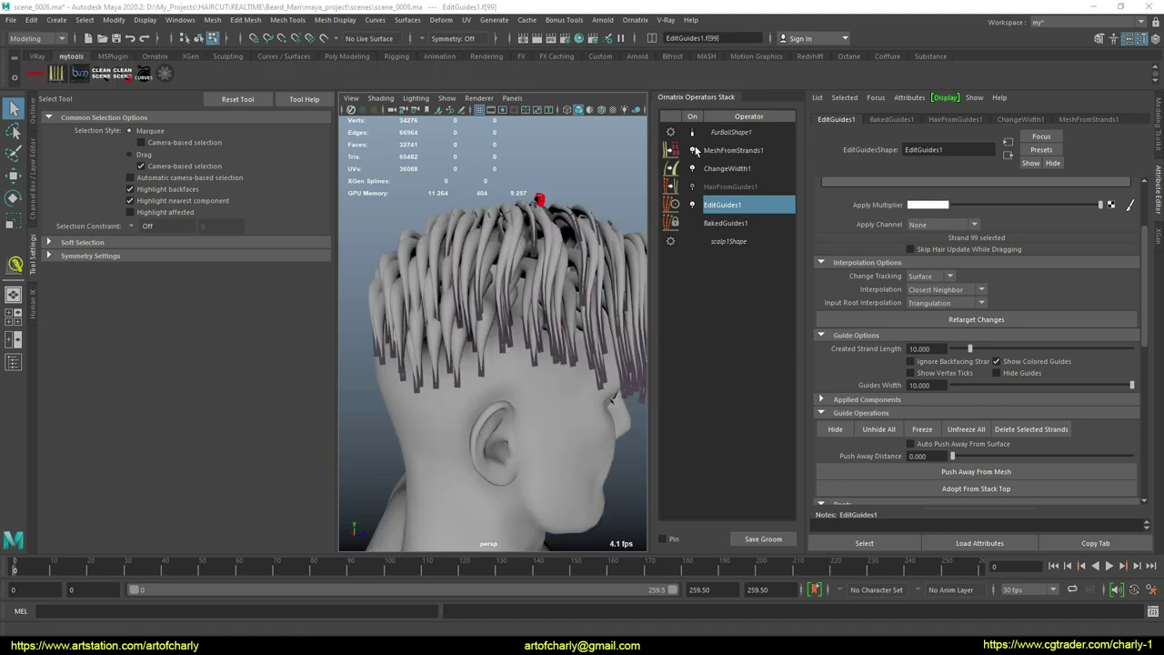
Step: Disable the MeshFromStrands1 operator and hide the guides covering the top of the head
click(693, 150)
alt+drag(527, 214, 380, 218)
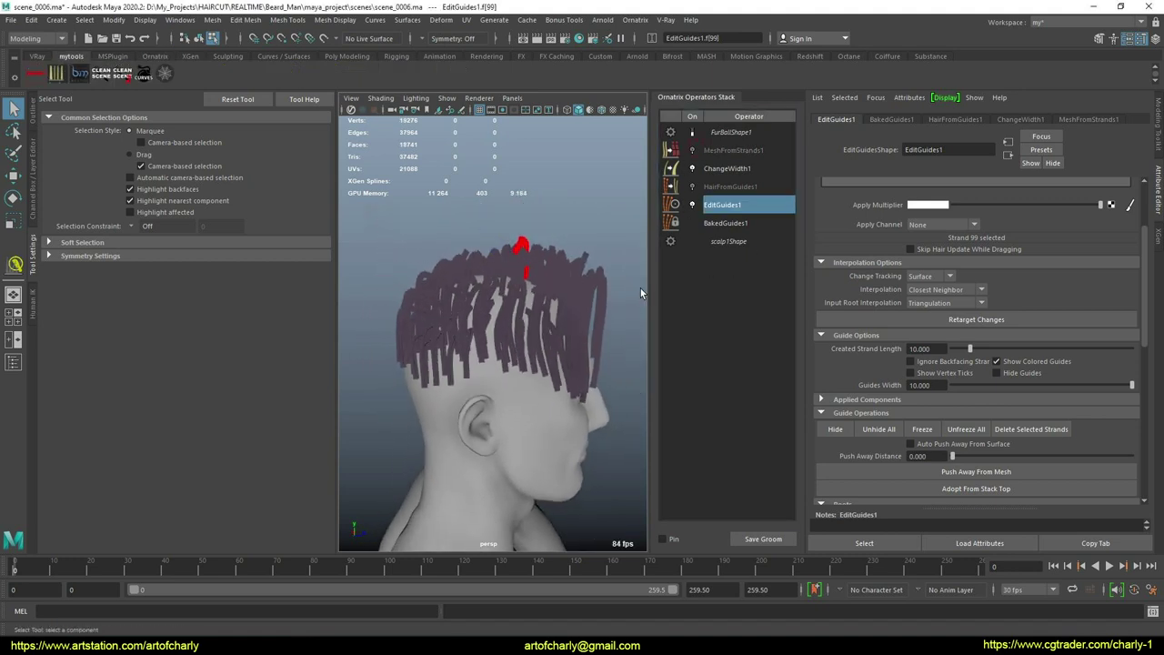
scroll(913, 322, down, 3)
click(835, 322)
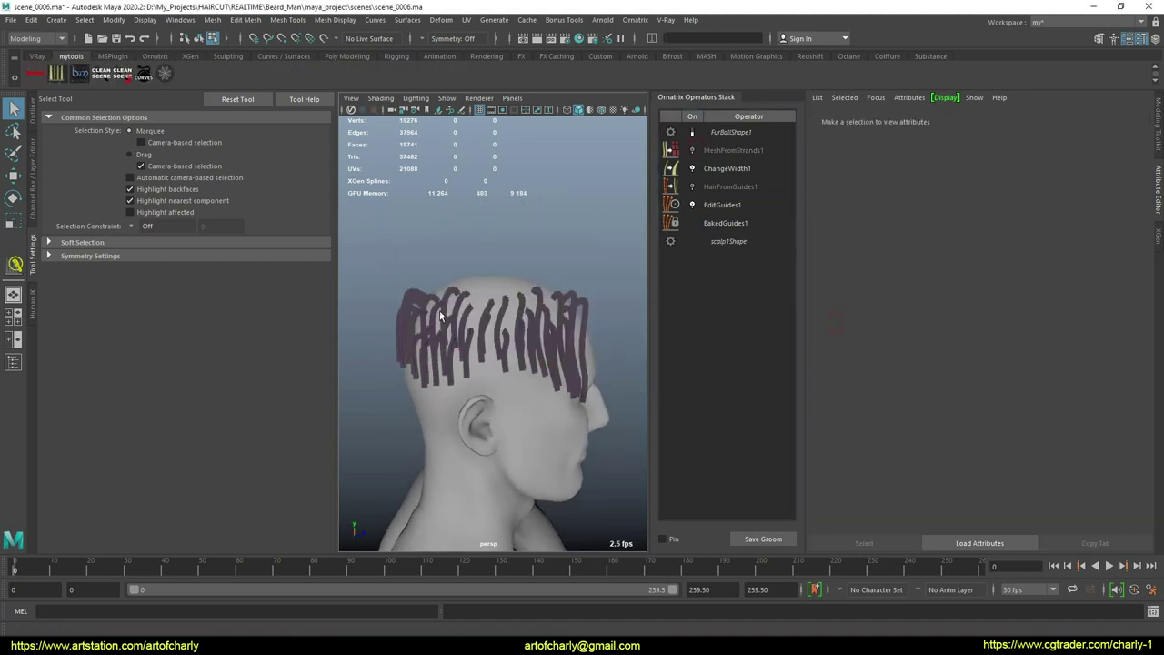
Step: Select and hide the next upper rows of guides around the head in two passes
alt+drag(391, 317, 550, 304)
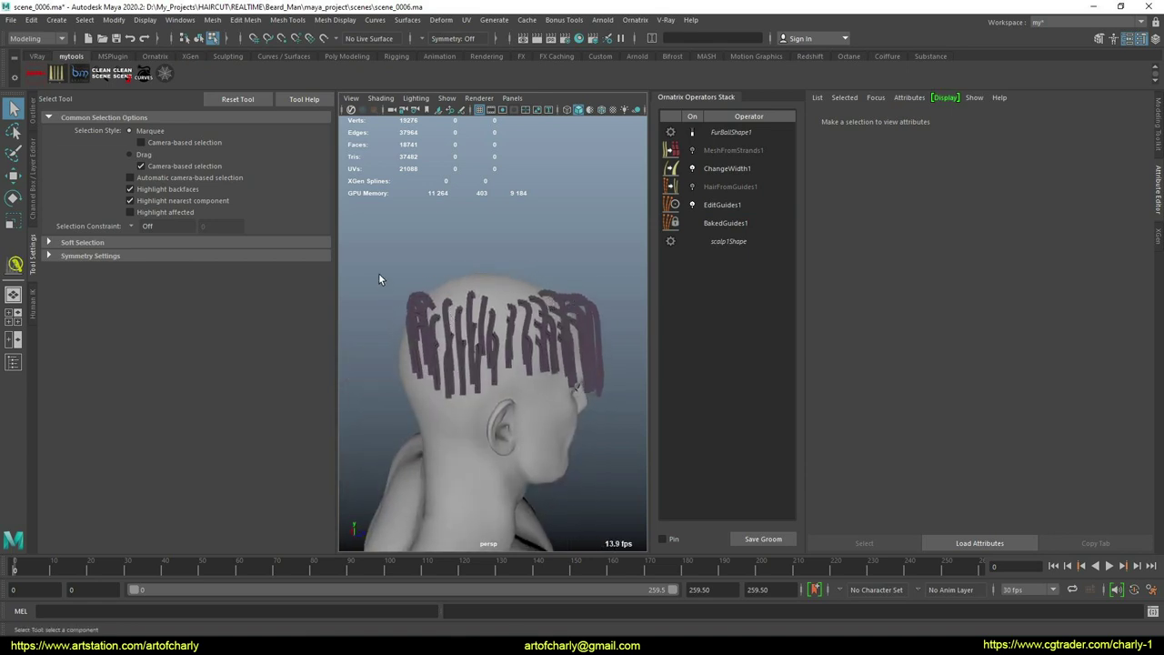
drag(650, 301, 538, 312)
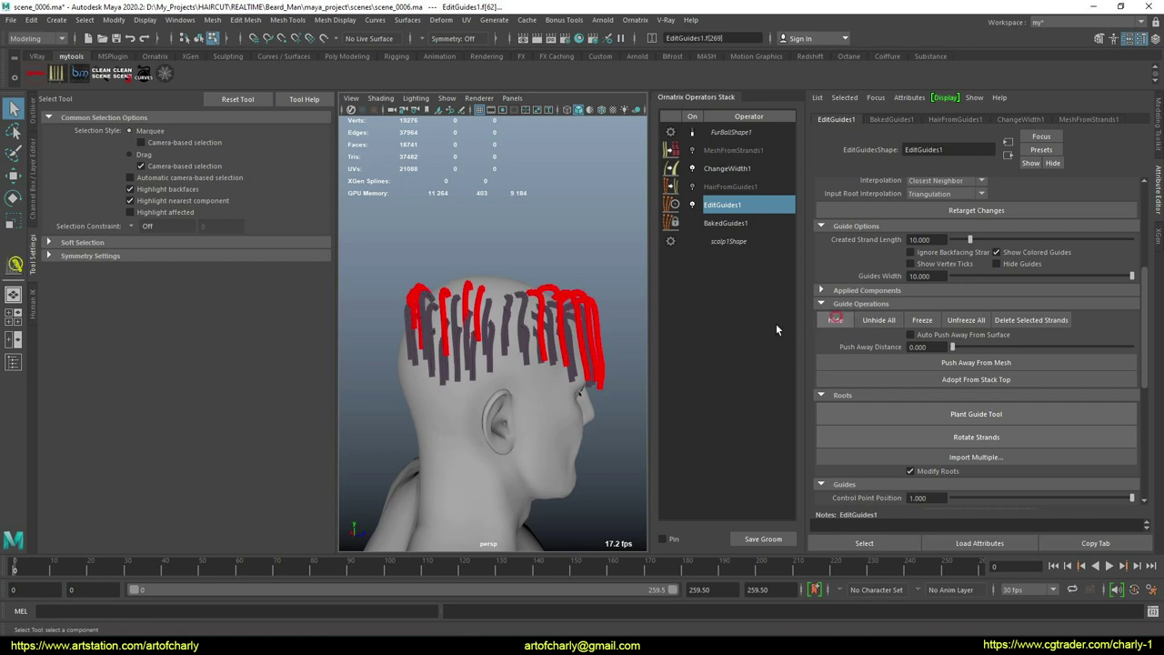
alt+drag(605, 339, 388, 288)
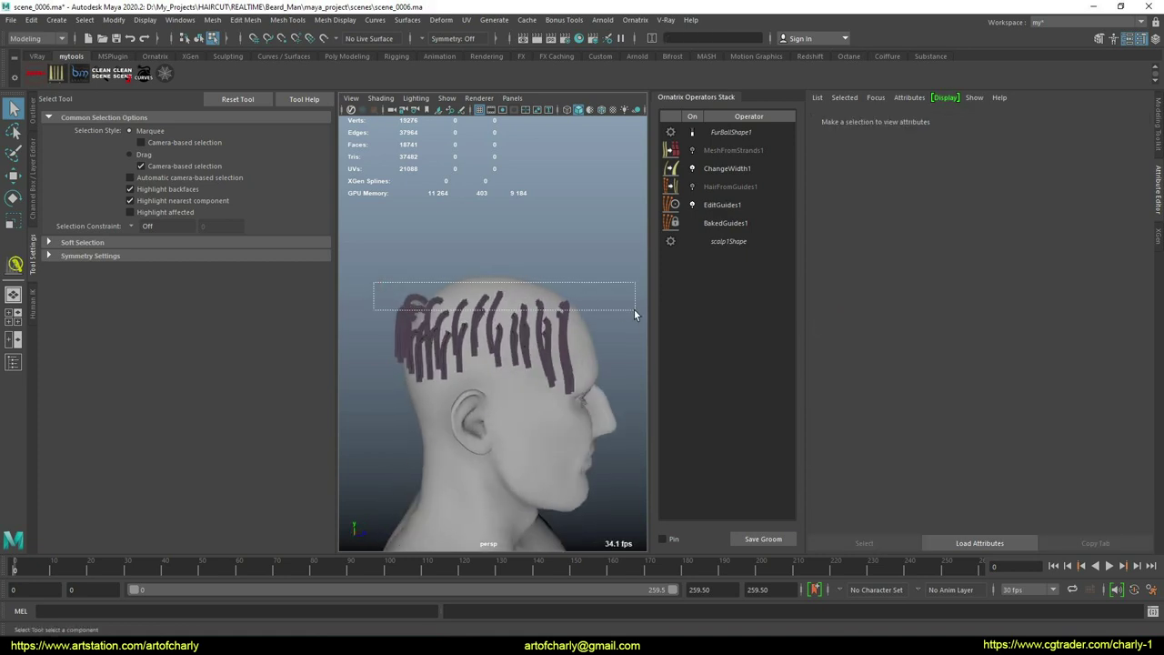
drag(635, 314, 634, 314)
alt+drag(634, 314, 798, 343)
click(837, 321)
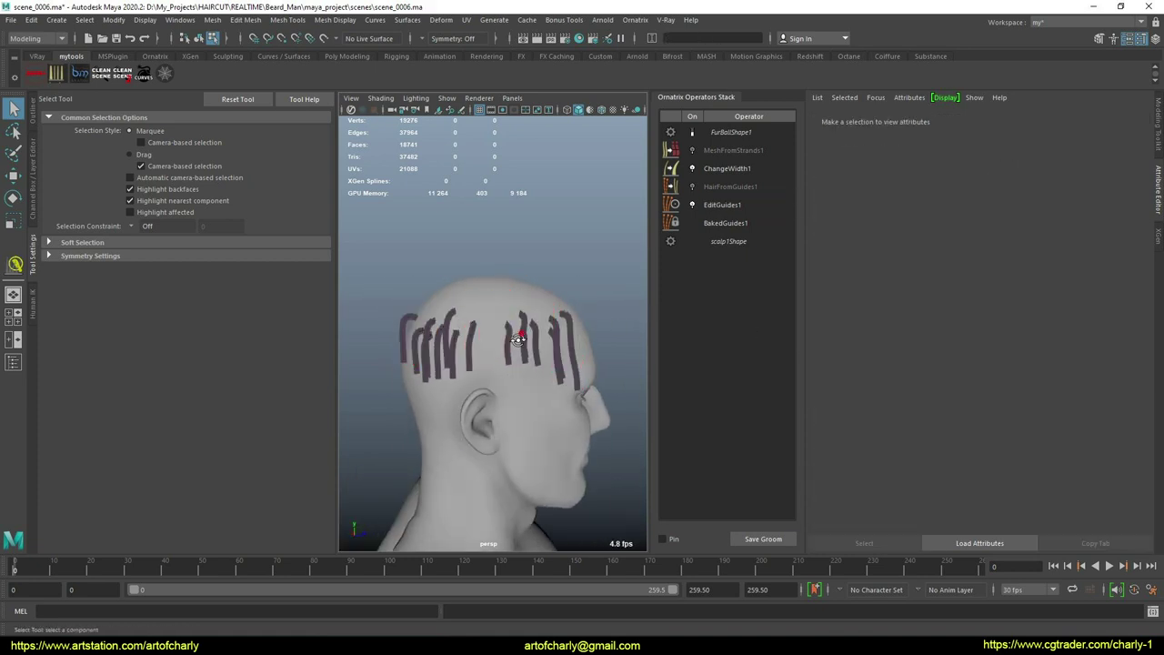
Step: Hide the remaining higher guides and a stray guide at the back, keeping only the lowest row
alt+drag(516, 340, 374, 297)
scroll(530, 356, up, 4)
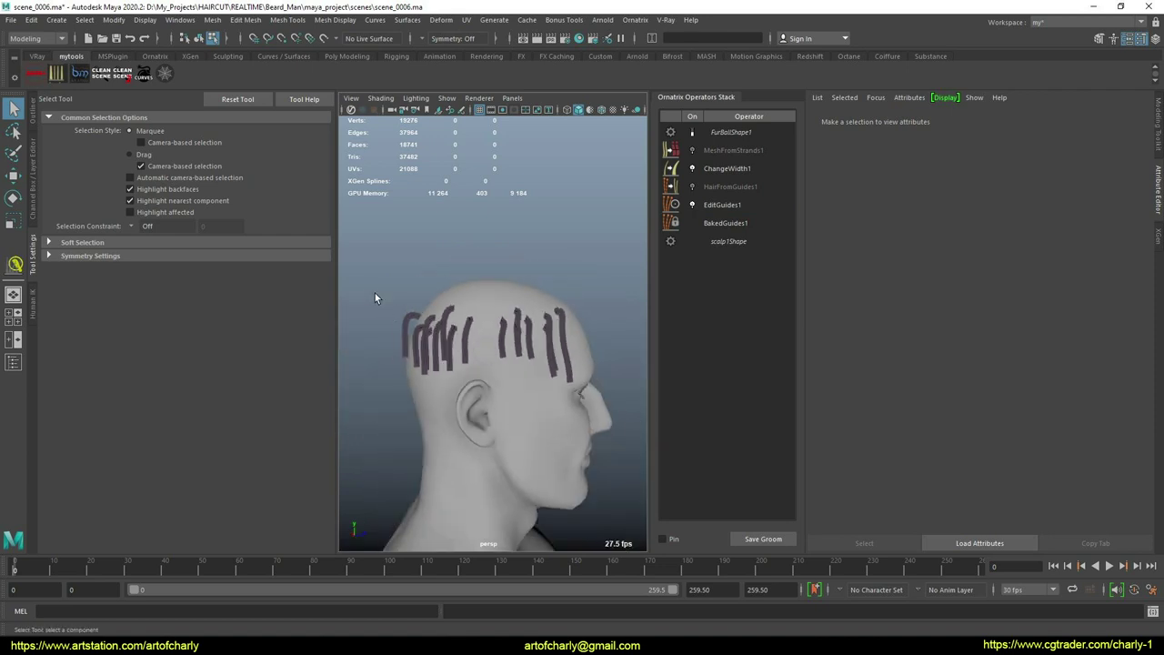
drag(637, 322, 619, 341)
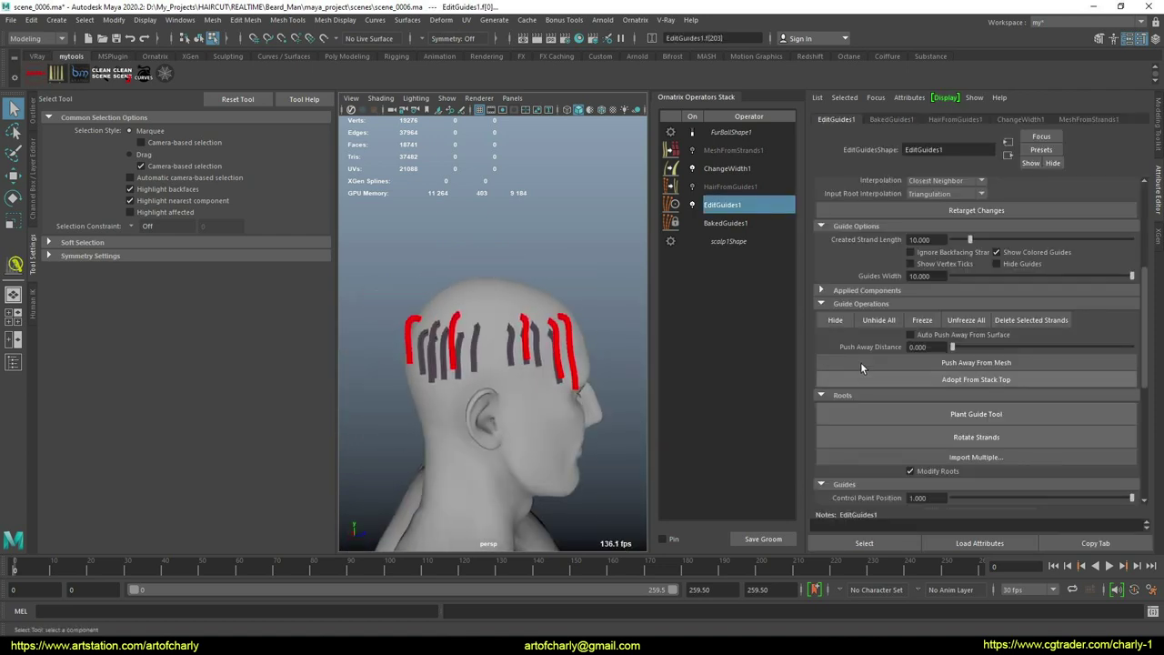
click(843, 324)
alt+drag(528, 364, 444, 316)
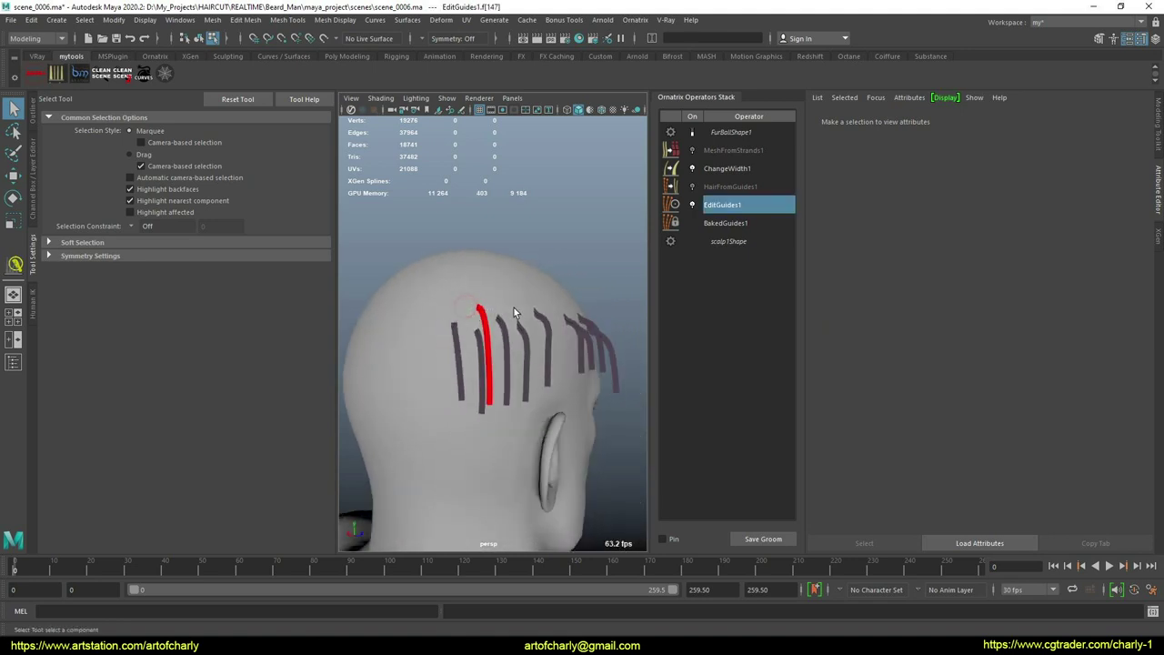
click(830, 323)
Step: Assign a unique strand group to all guides of the lowest row and pick one guide to check its group
alt+drag(546, 364, 359, 296)
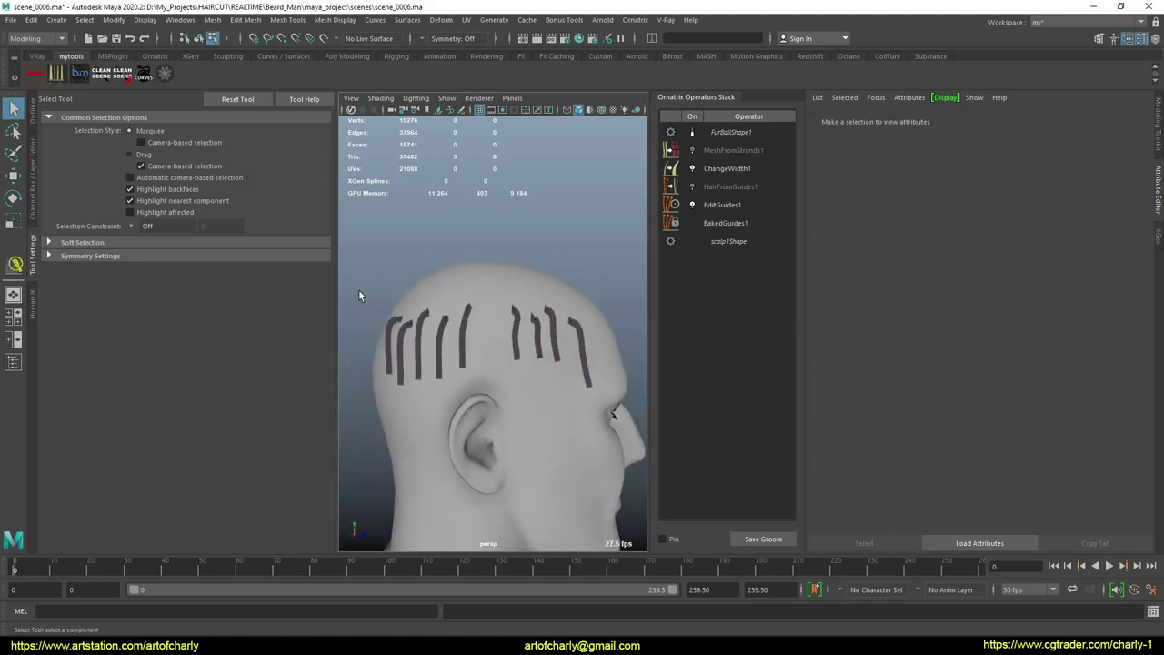
drag(640, 350, 641, 350)
scroll(933, 347, down, 5)
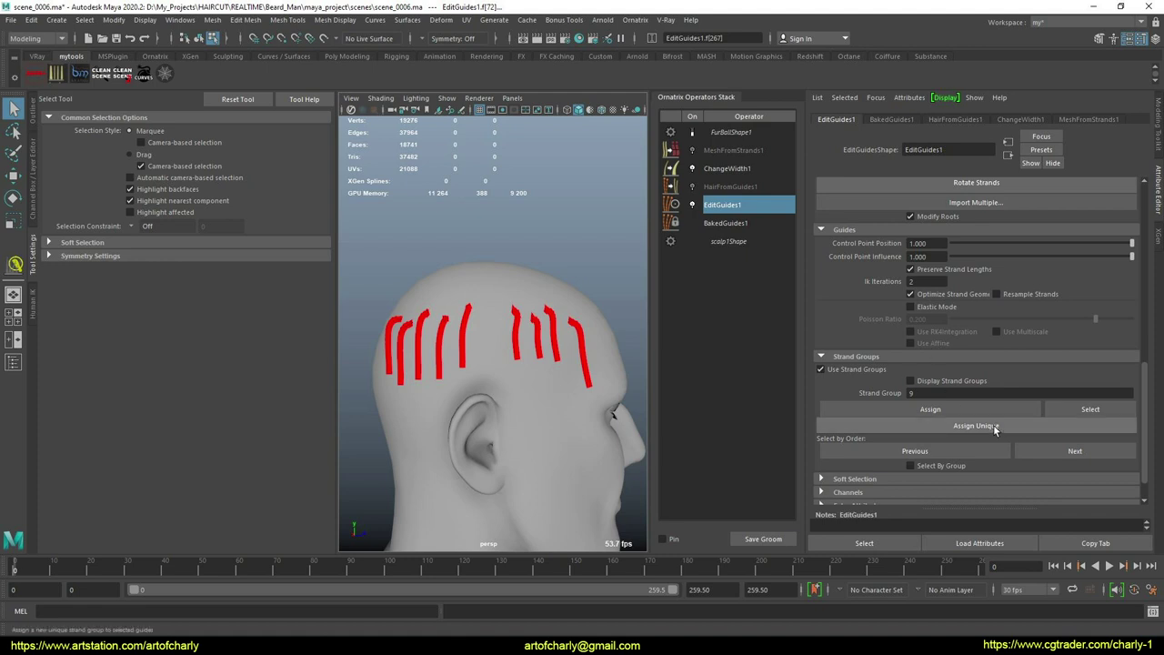
alt+drag(546, 370, 498, 374)
click(519, 345)
alt+middle_drag(507, 374, 510, 375)
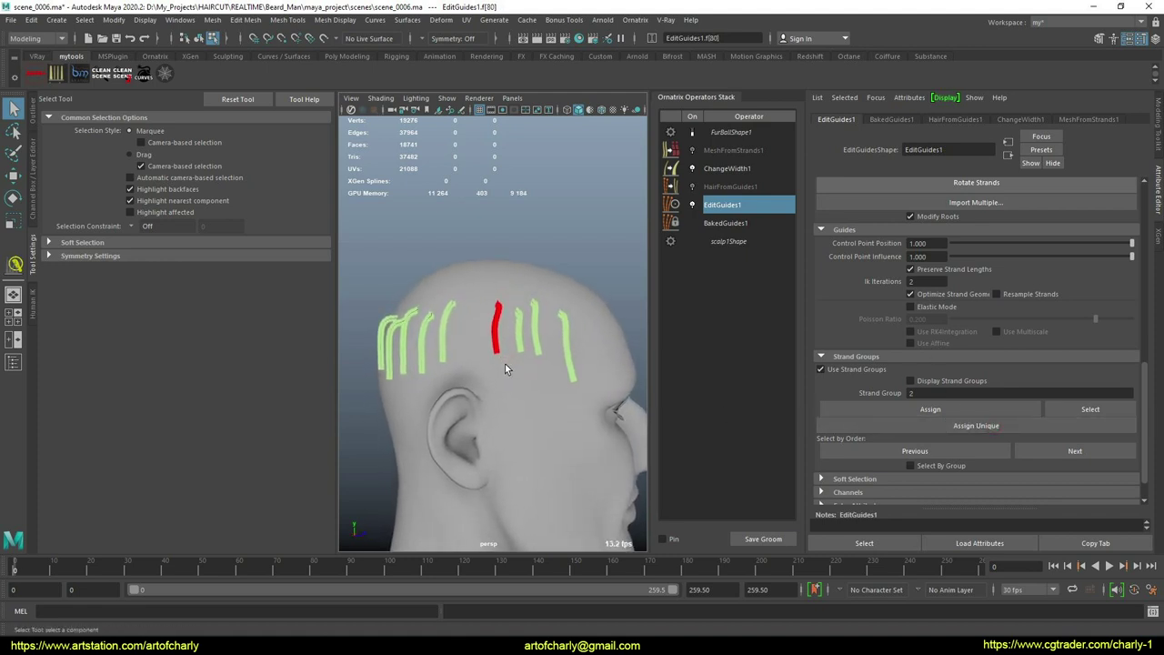
alt+drag(503, 358, 553, 373)
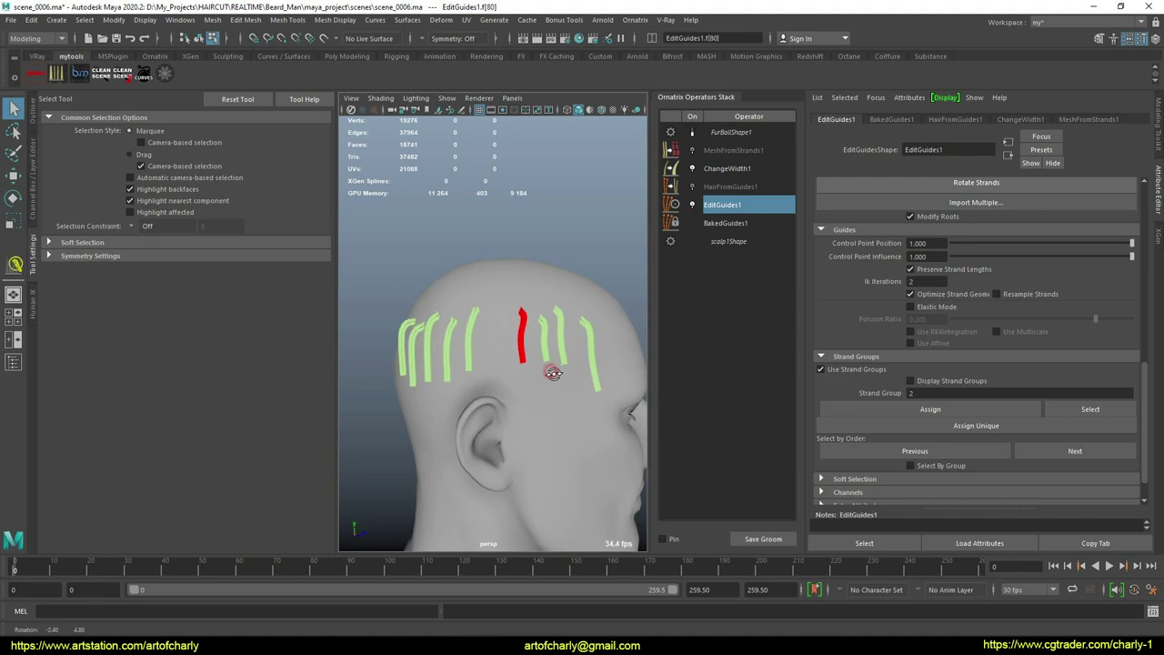
click(499, 378)
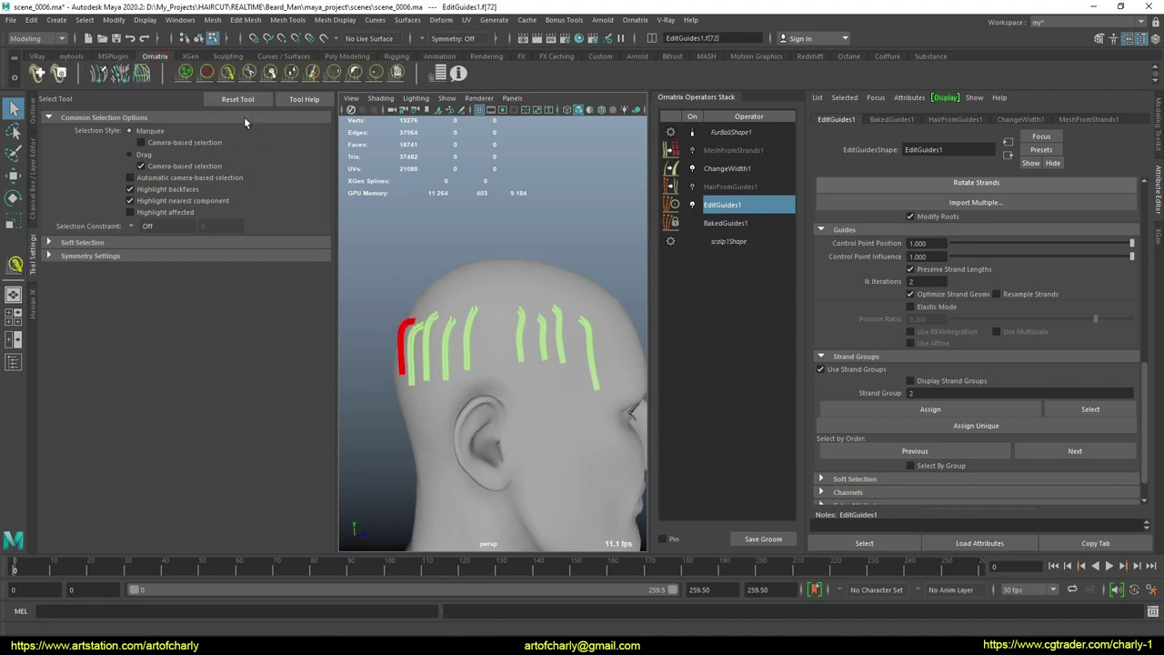
click(287, 73)
mouse_move(424, 290)
alt+mouse_down()
mouse_move(496, 304)
mouse_move(450, 373)
alt+mouse_up()
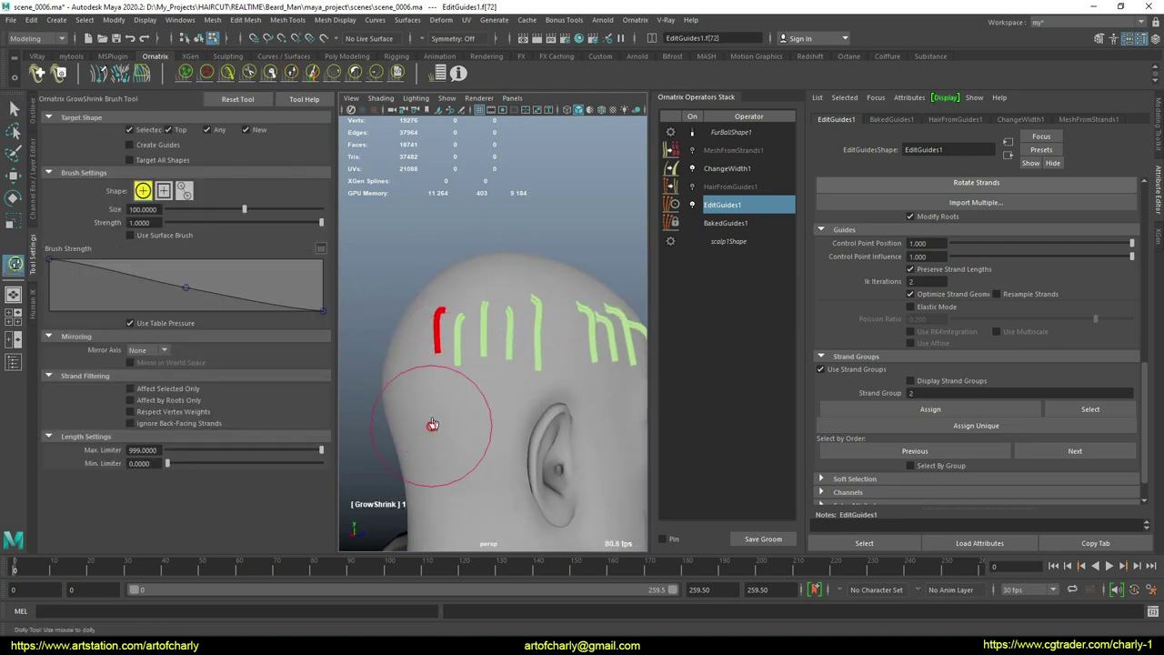
alt+drag(441, 399, 427, 393)
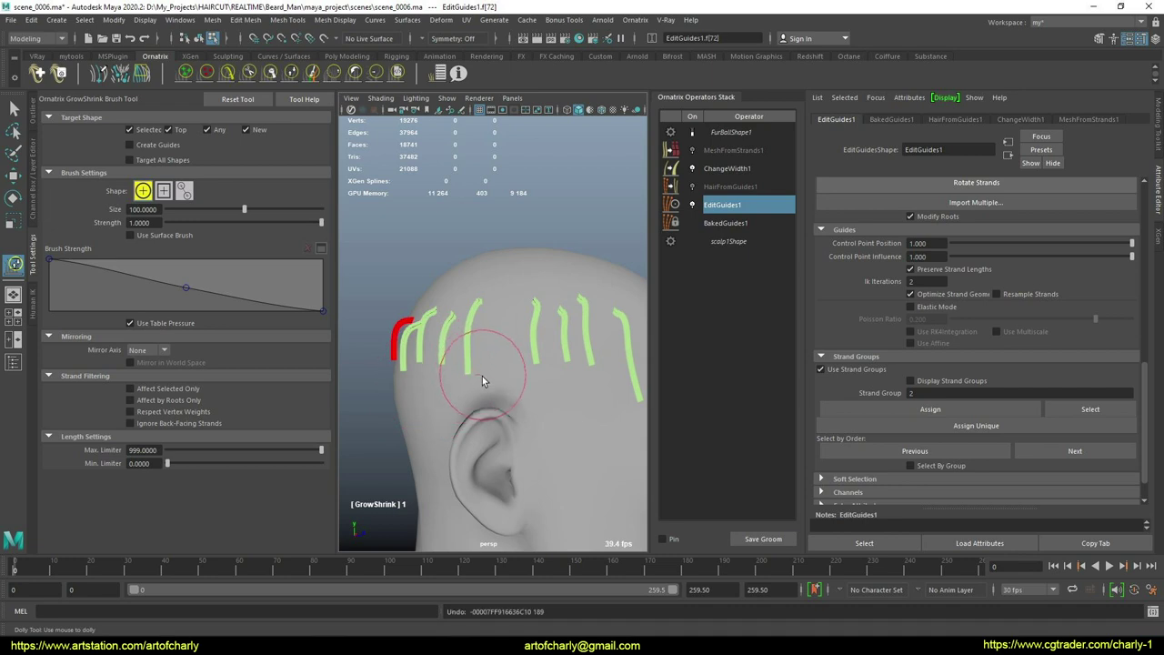
key(ctrl+z)
key(ctrl+z)
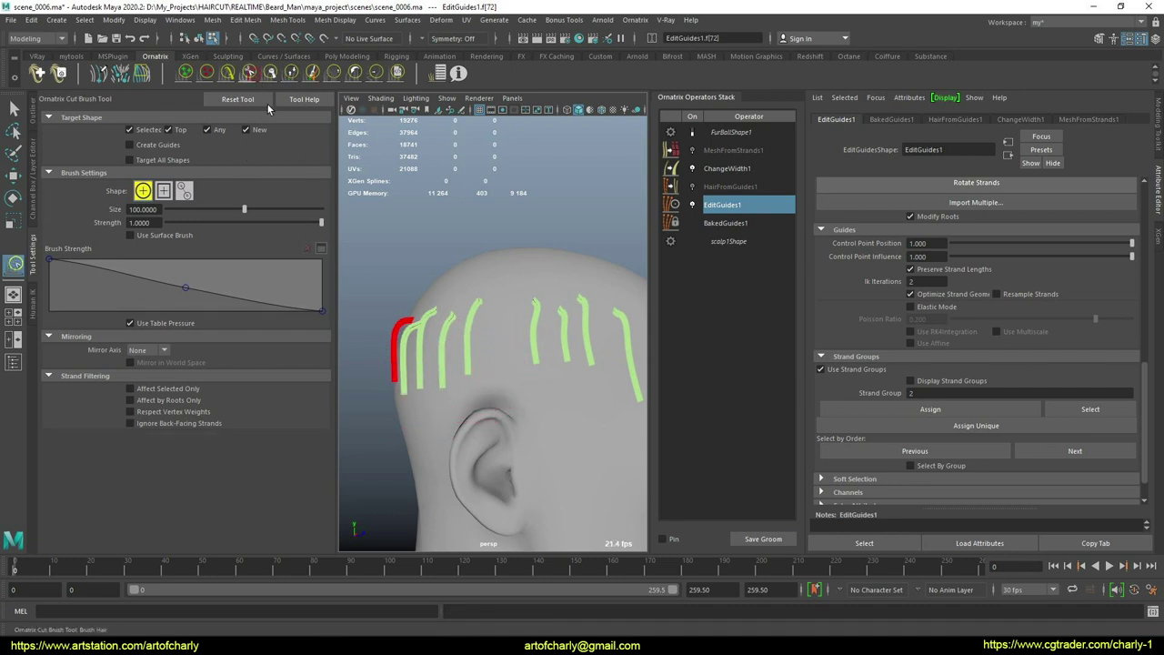
Step: Shorten the lowest-row guides at the back of the head with the Cut brush
alt+right_drag(383, 417, 366, 364)
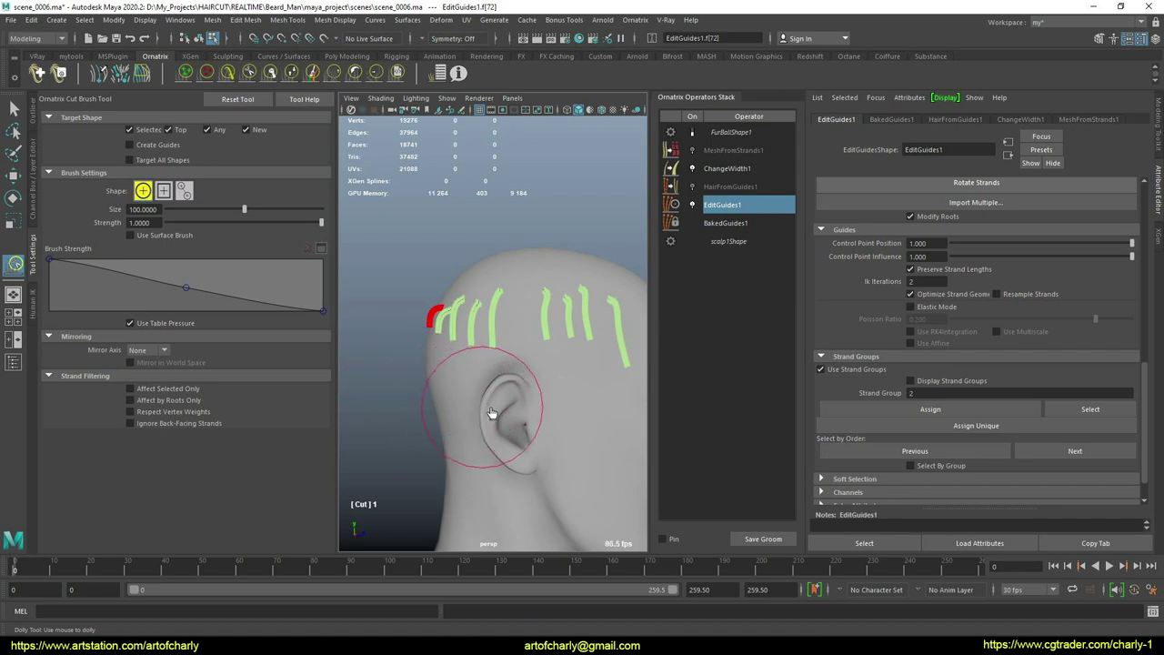
alt+middle_drag(553, 425, 499, 406)
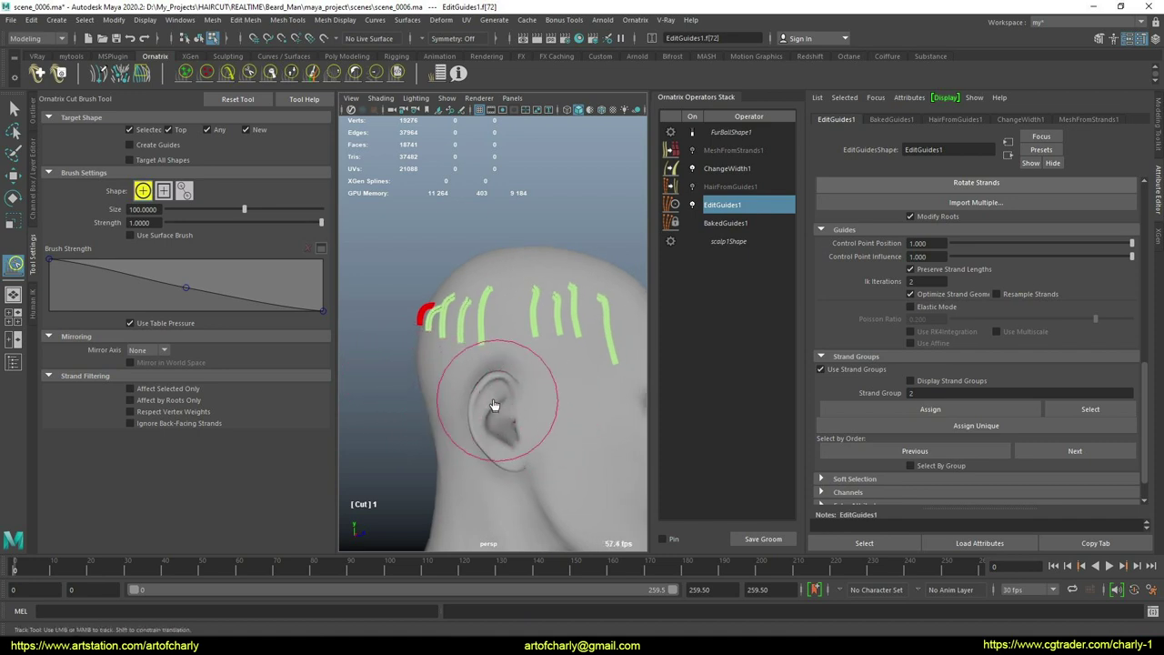
mouse_move(534, 421)
alt+mouse_down()
mouse_move(525, 433)
mouse_move(430, 357)
alt+mouse_up()
Step: Lengthen the guide above the ear and the three temple guides with the GrowShrink brush, trimming the rear two of those three with the Cut brush
key(q)
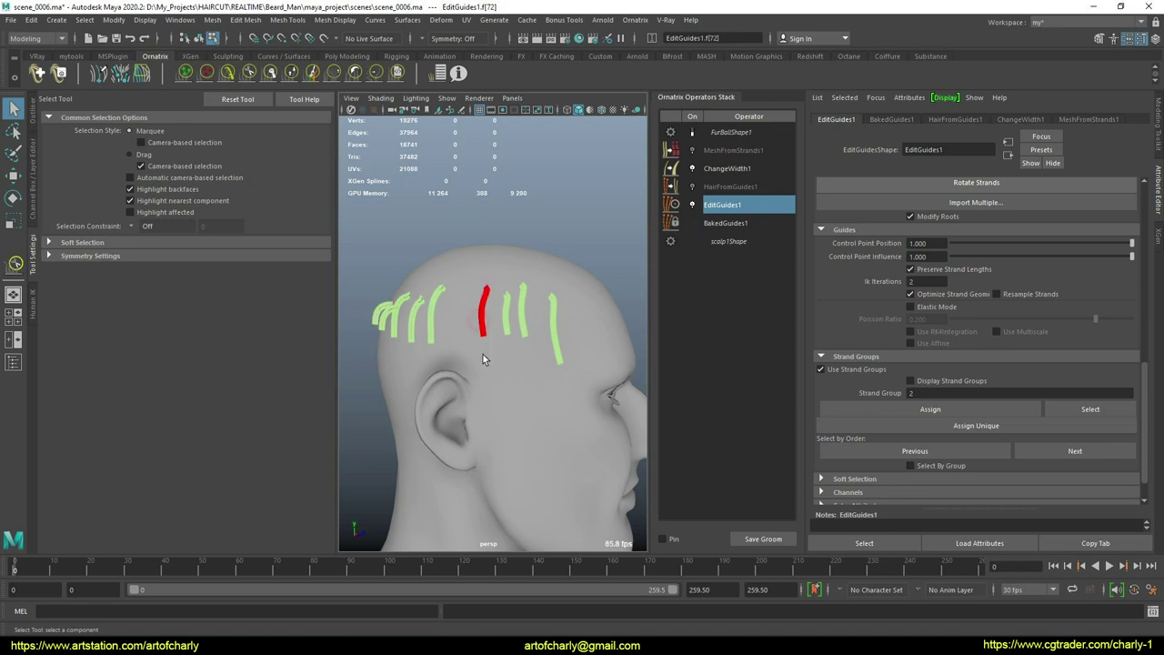
click(291, 74)
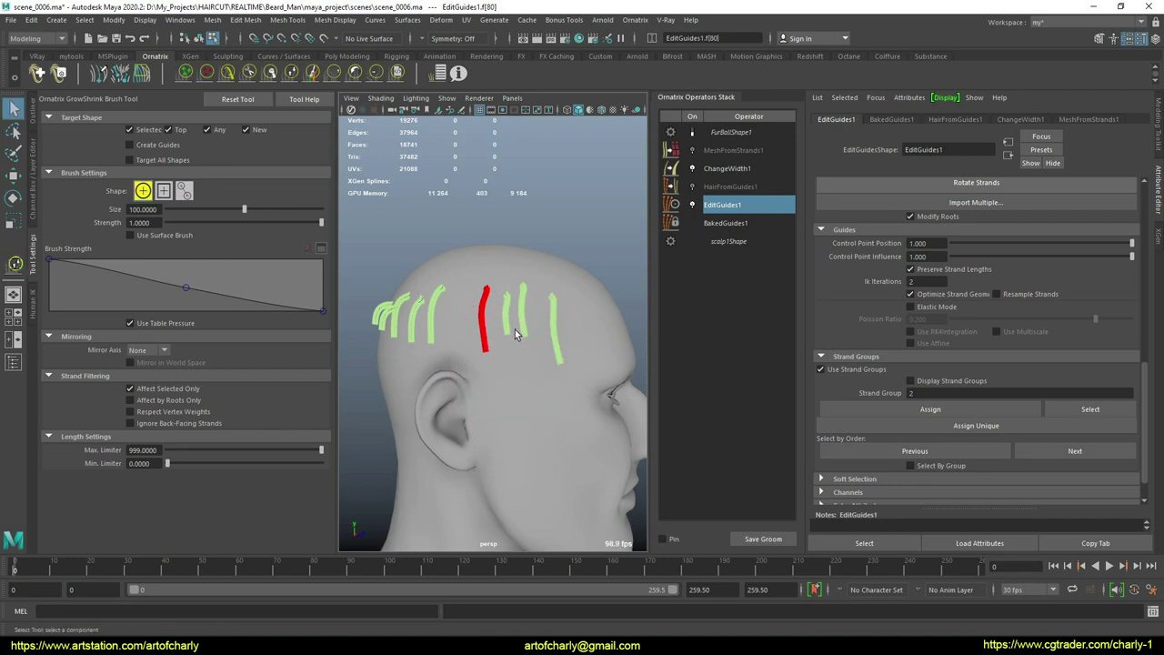
drag(500, 310, 581, 367)
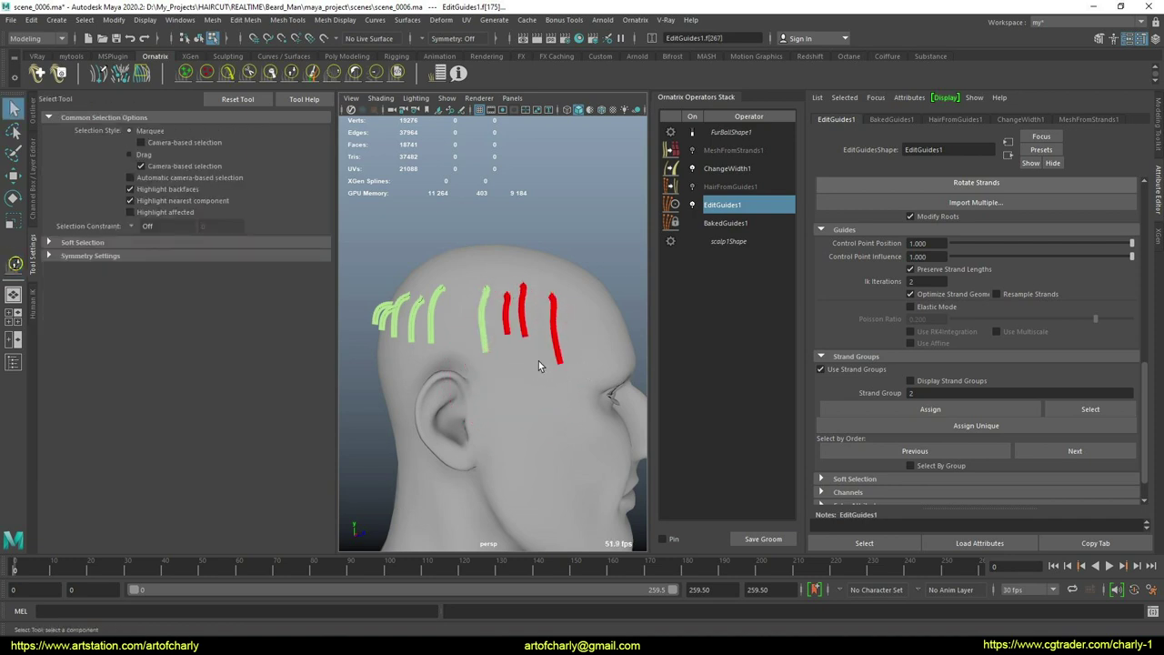
click(286, 76)
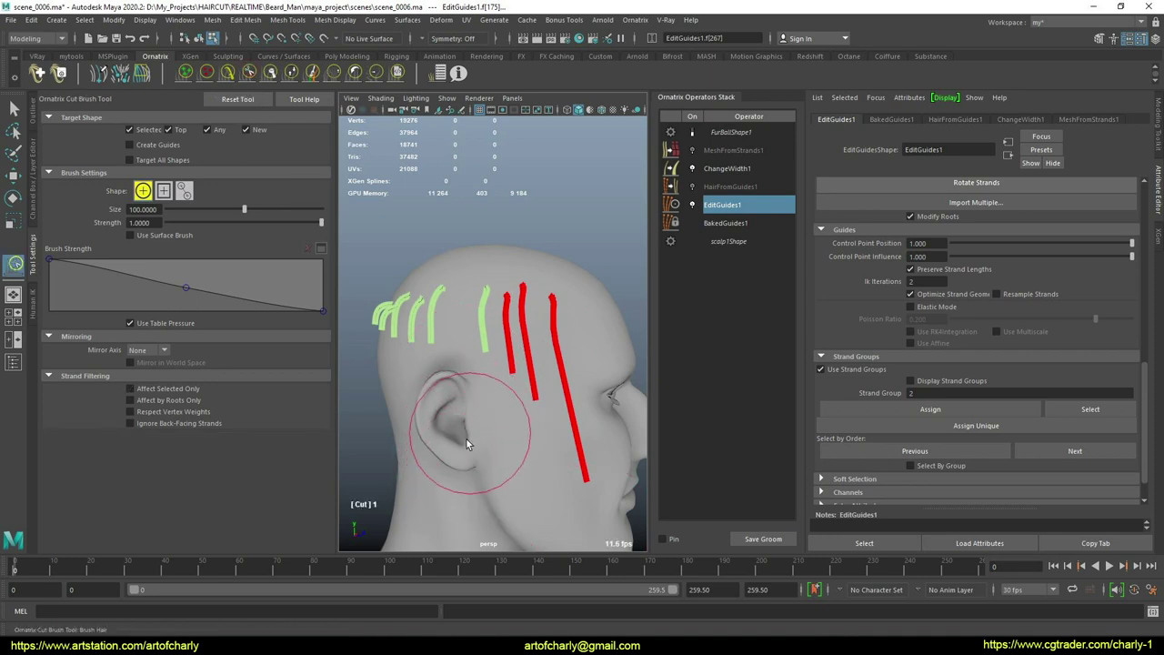
key(ctrl+z)
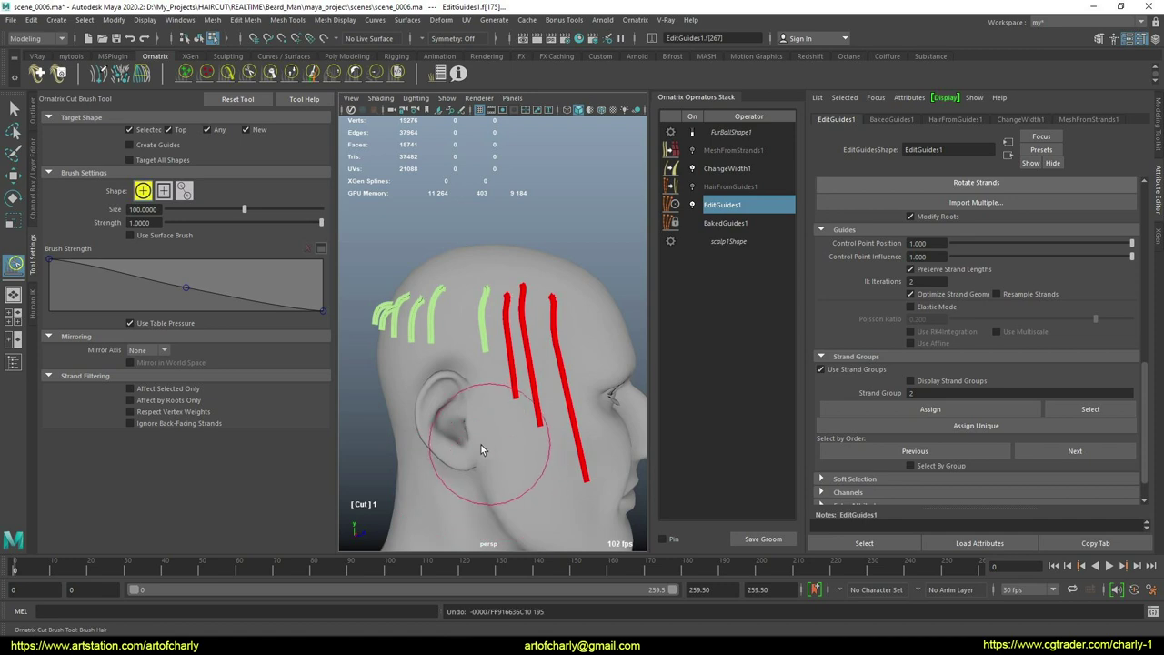
drag(484, 450, 490, 455)
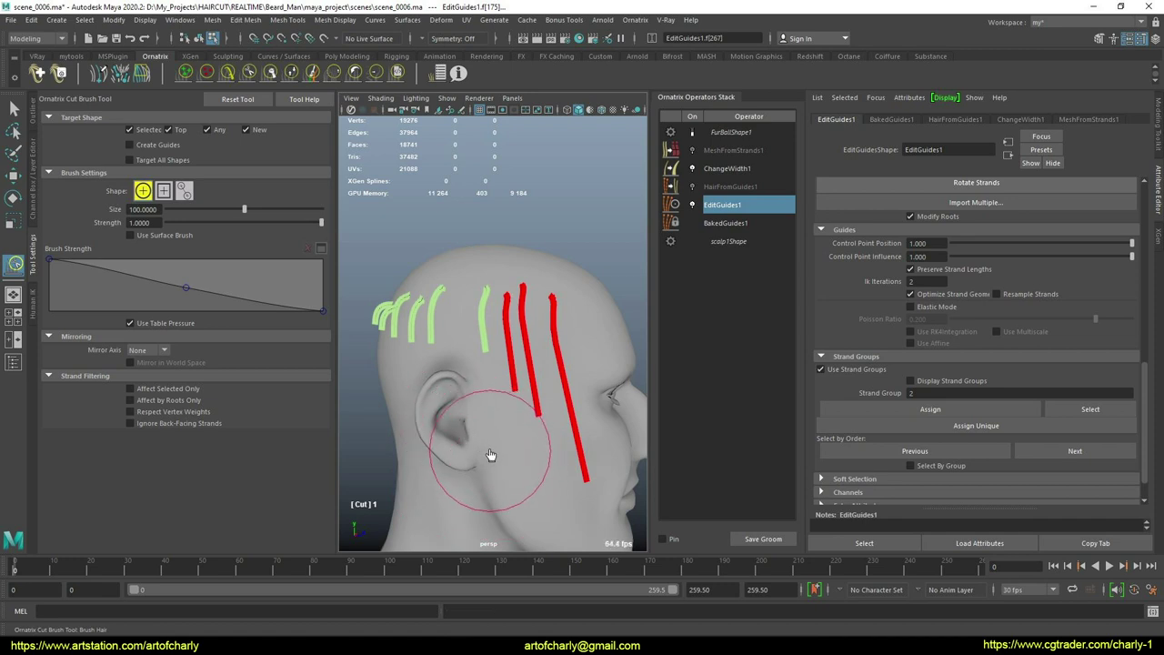
Step: Plant a new guide with Adopt Shape in the gap above the ear, behind the guide selected there
key(q)
click(480, 363)
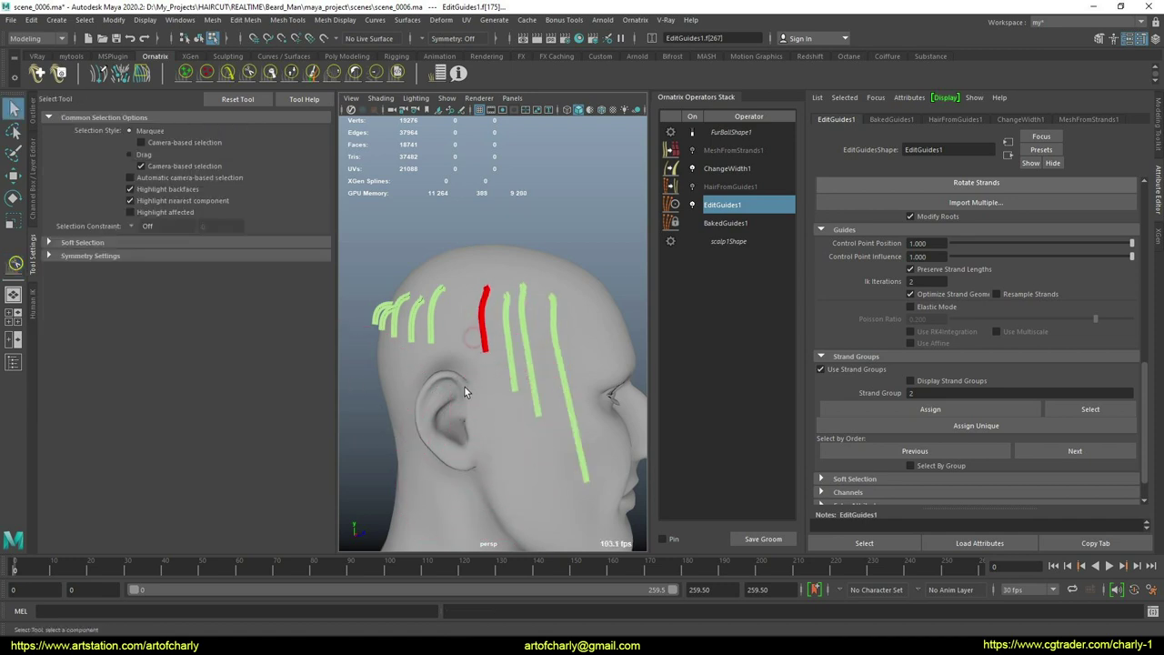
scroll(964, 364, up, 4)
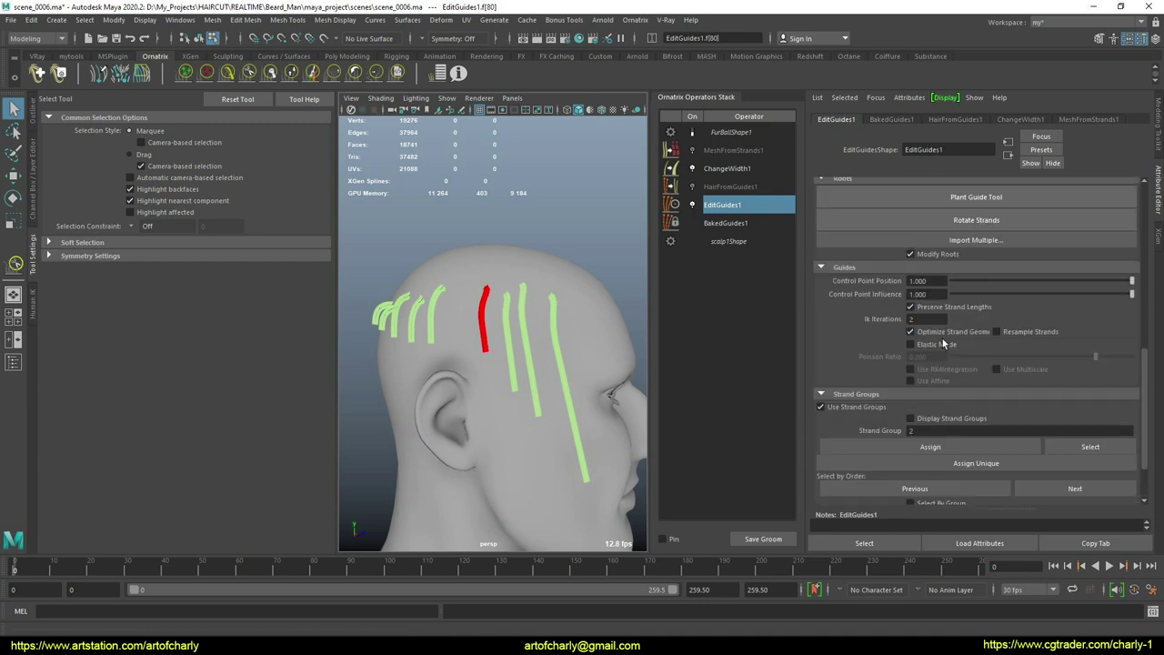
click(966, 307)
alt+drag(472, 319, 488, 332)
scroll(490, 324, up, 5)
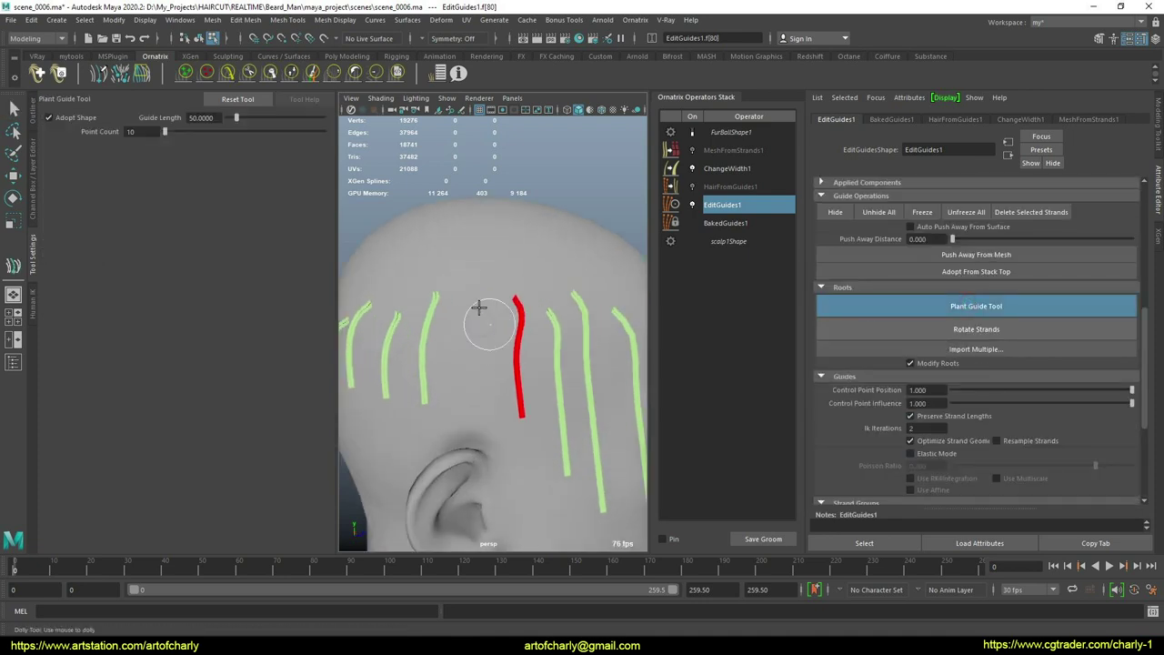
click(471, 293)
scroll(525, 412, down, 5)
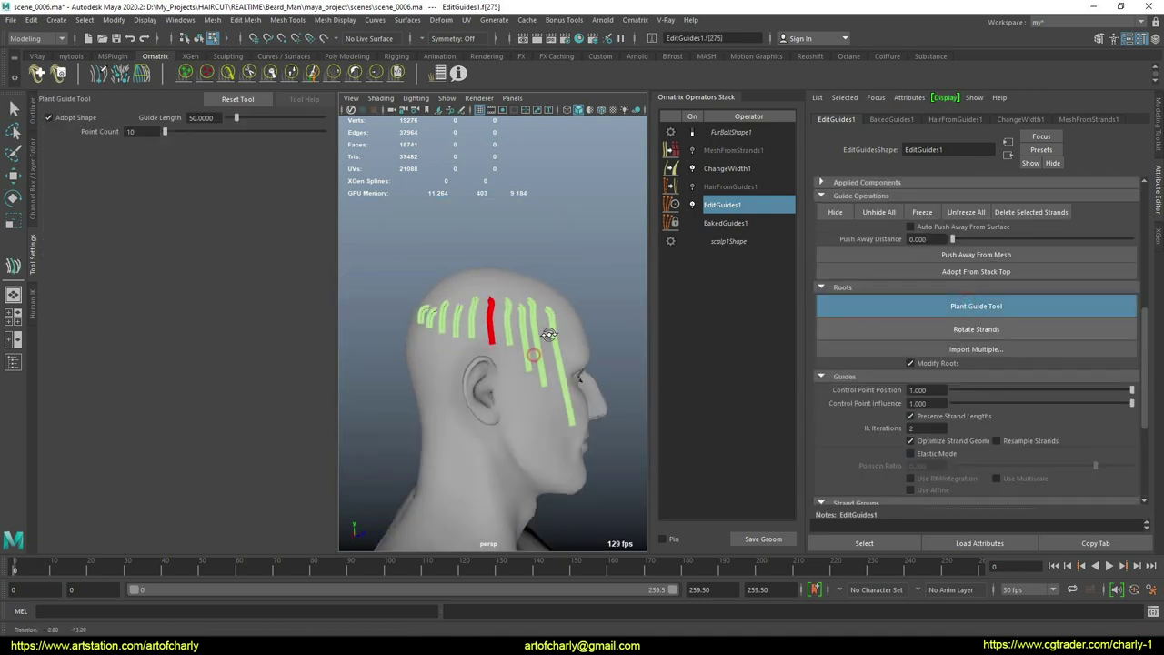
key(q)
alt+drag(540, 355, 491, 400)
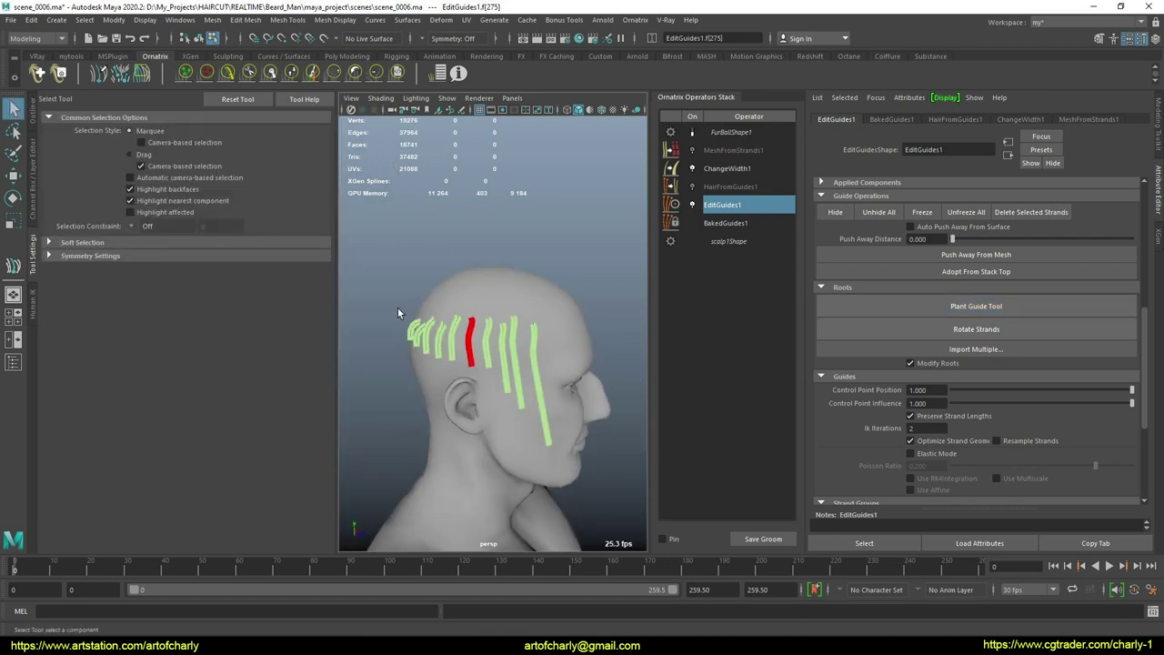
Step: Set the Comb brush's algorithm to Optimized and comb the frontmost temple guide down the cheek, bending its tip back toward the ear
alt+drag(627, 347, 557, 428)
alt+right_drag(556, 428, 549, 453)
mouse_move(550, 458)
alt+mouse_down()
mouse_move(535, 445)
mouse_move(447, 443)
mouse_move(512, 452)
alt+mouse_up()
key(ctrl+z)
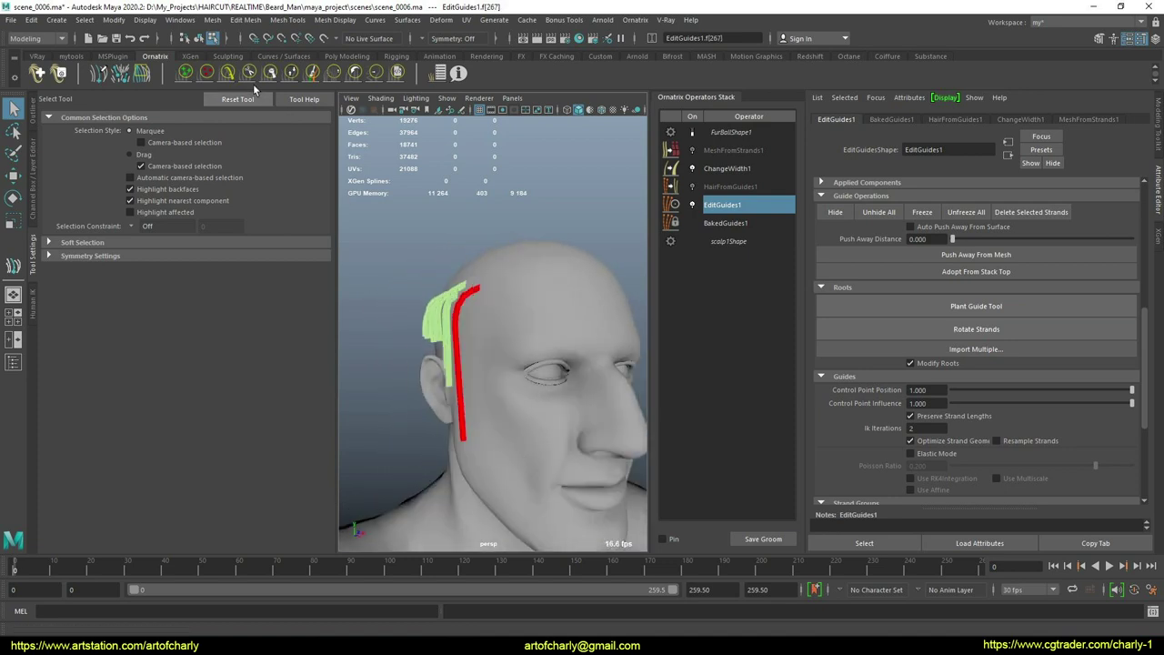
click(228, 73)
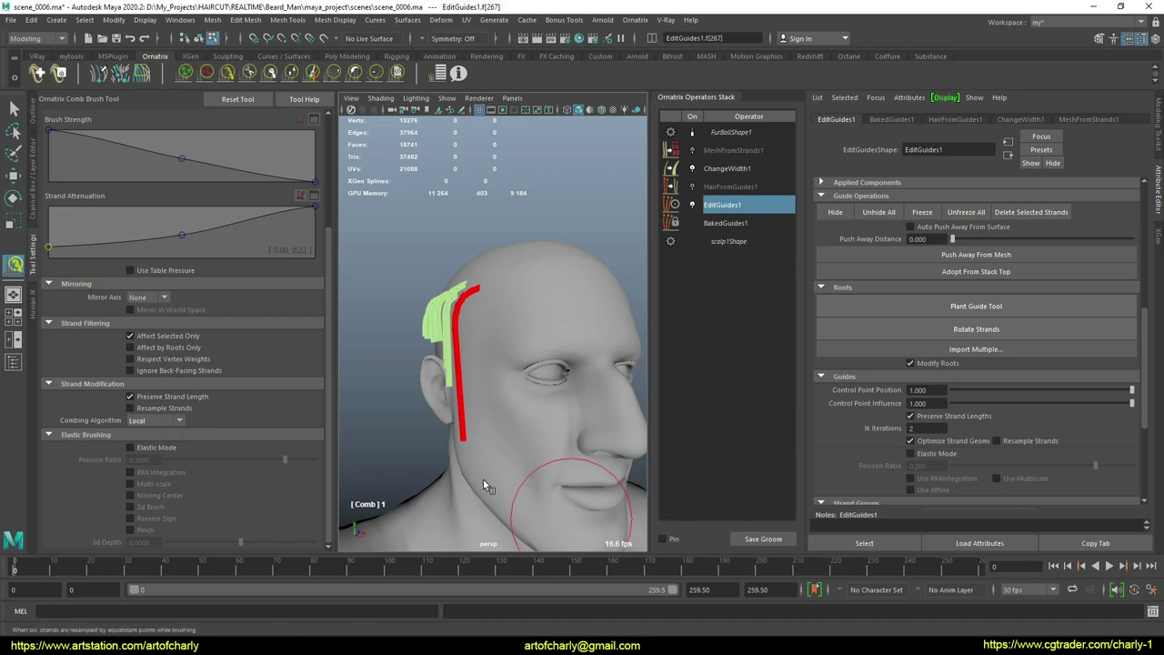
alt+drag(484, 481, 442, 468)
click(165, 421)
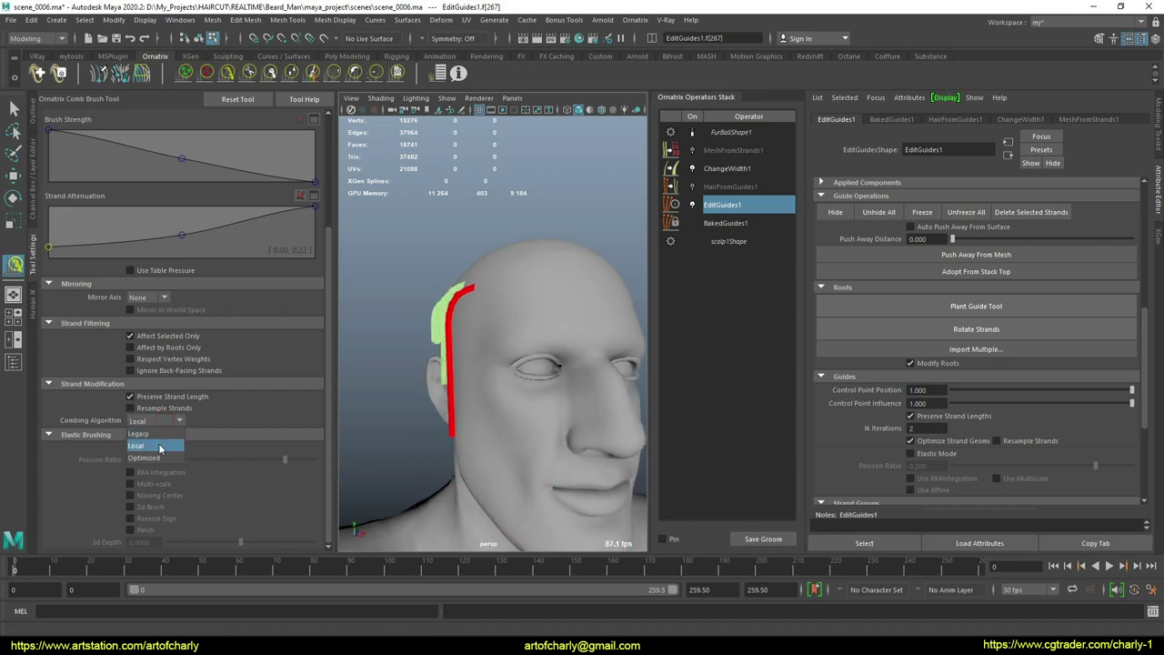
click(150, 450)
drag(461, 473, 461, 465)
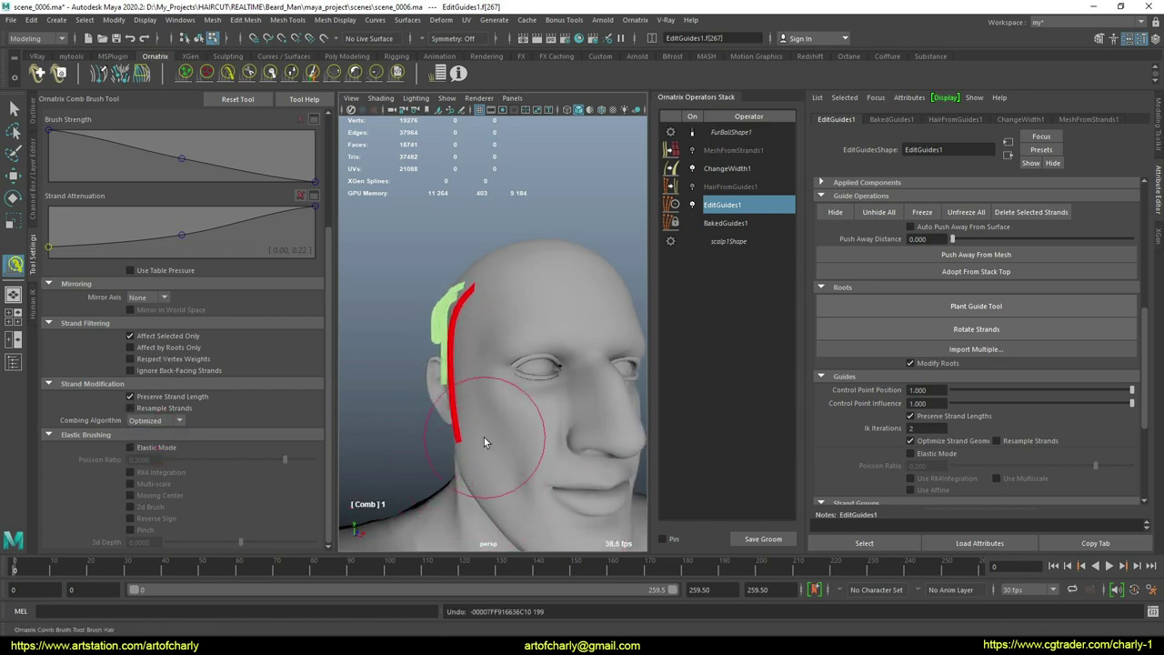
key(ctrl+z)
alt+drag(565, 296, 553, 404)
mouse_move(511, 353)
alt+mouse_down()
mouse_move(555, 398)
mouse_move(574, 443)
mouse_move(539, 394)
mouse_move(515, 322)
mouse_move(622, 300)
alt+mouse_up()
alt+right_drag(576, 319, 576, 340)
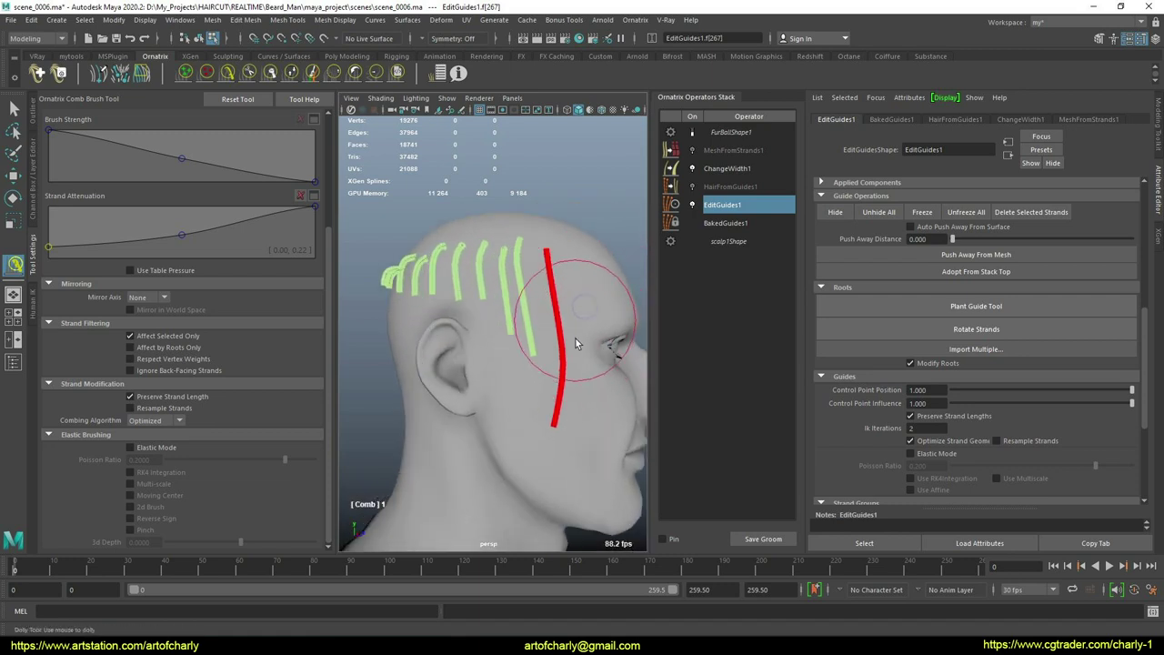
Step: Select the long temple guide directly behind the frontmost one and activate the Comb brush for it
key(q)
click(533, 359)
alt+drag(544, 374, 568, 382)
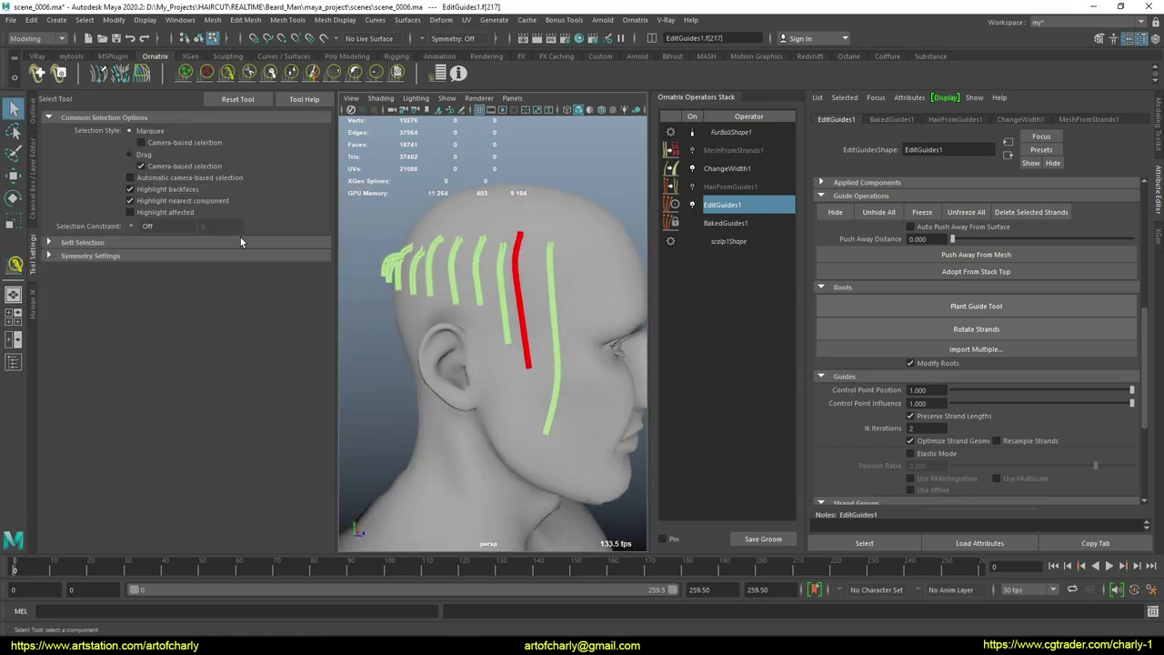
click(229, 73)
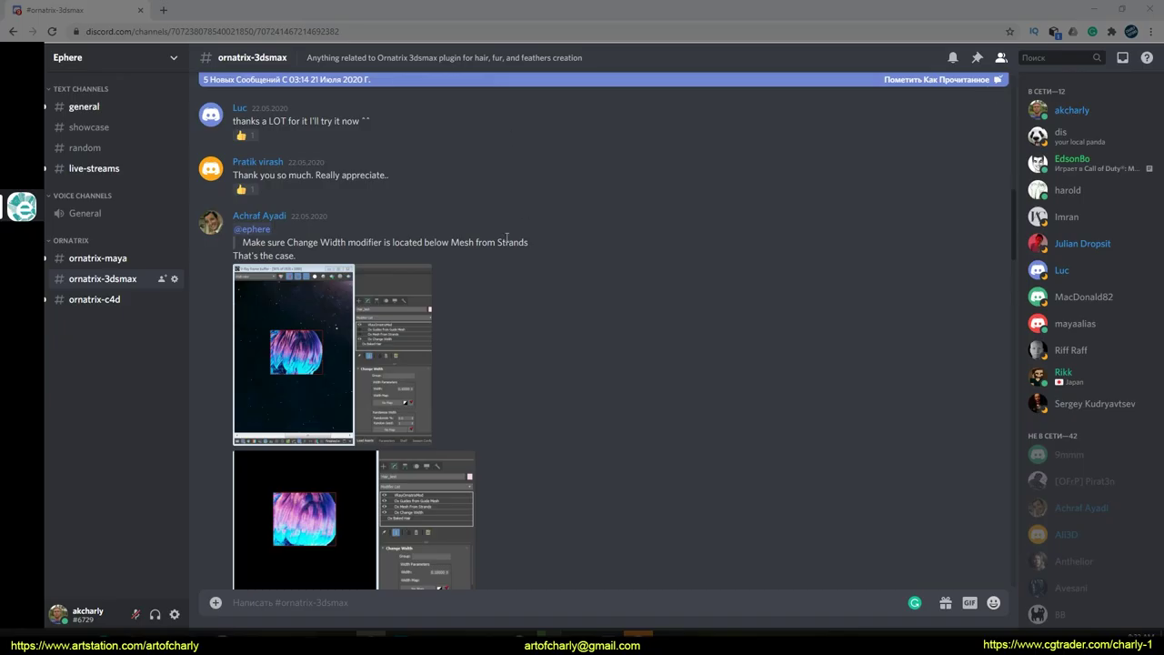
Step: Switch to Discord and Telegram to look through the ornatrix-3dsmax channel and the Ornatrix group's messages
scroll(507, 238, up, 7)
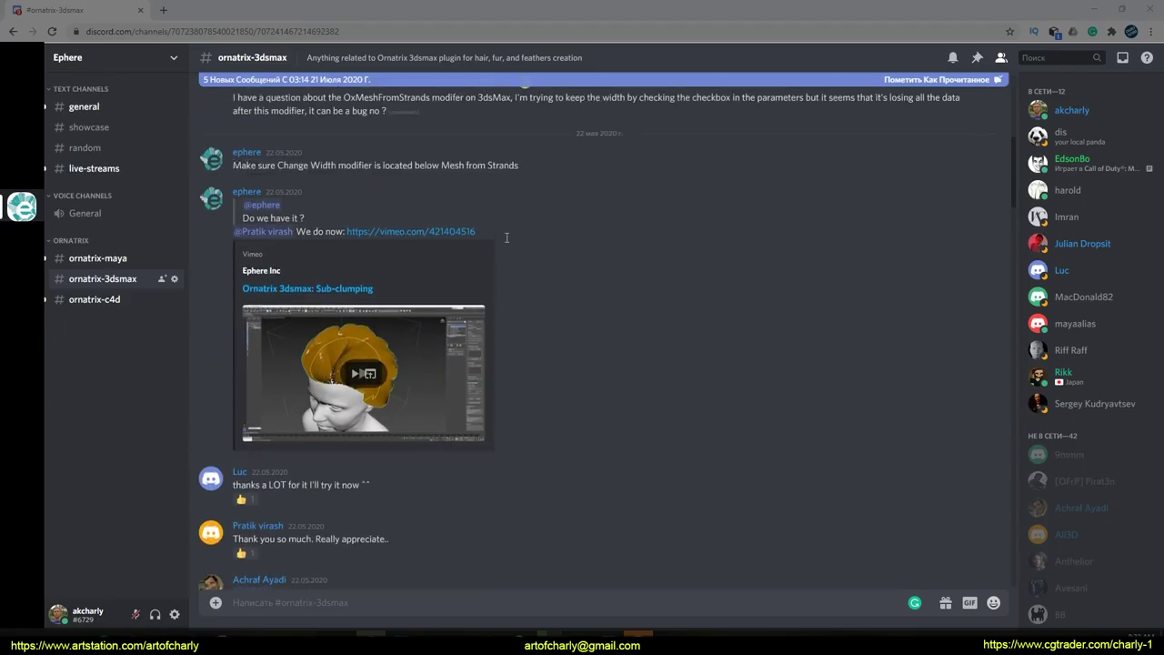
scroll(506, 232, down, 9)
scroll(467, 232, down, 15)
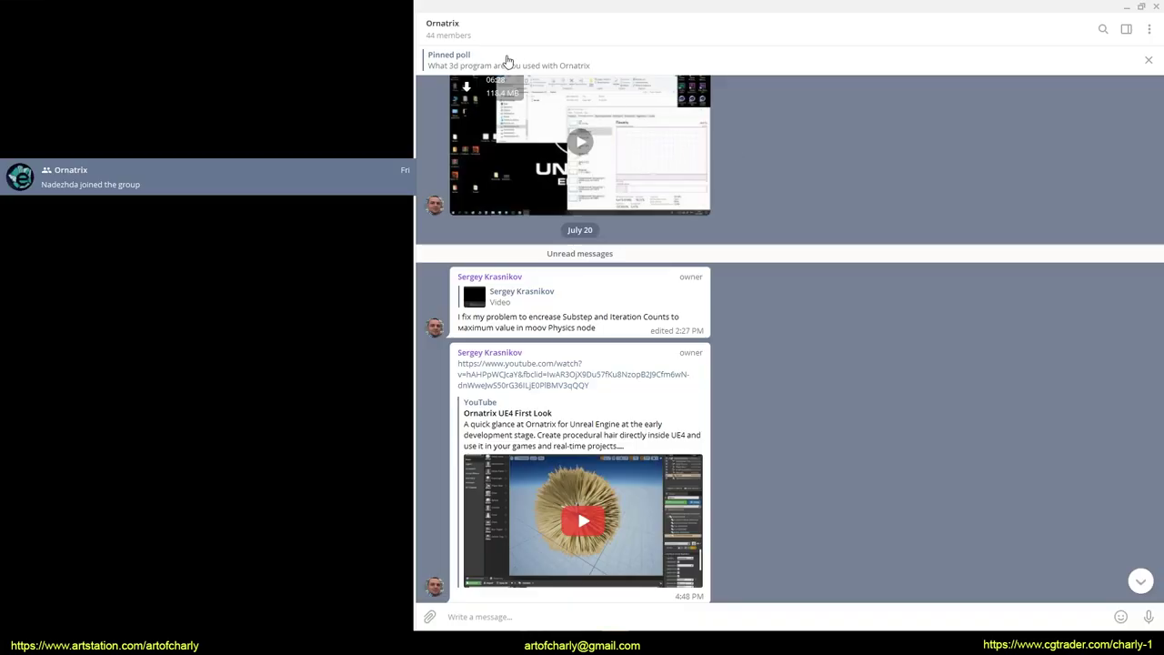
scroll(722, 181, down, 12)
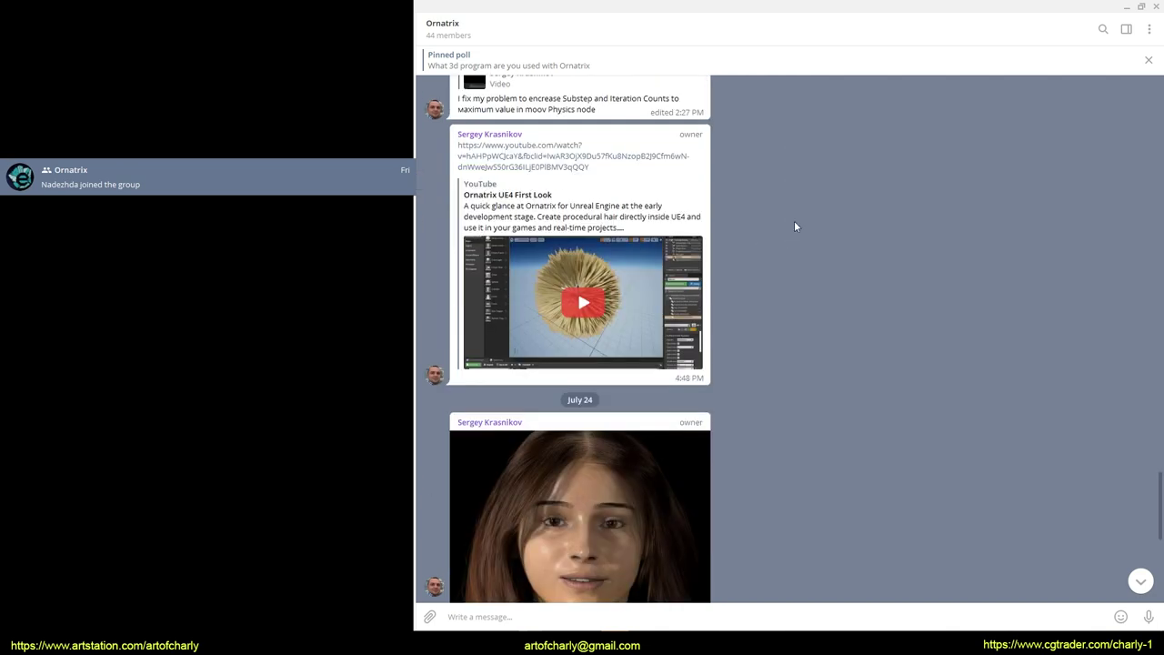
scroll(761, 268, up, 10)
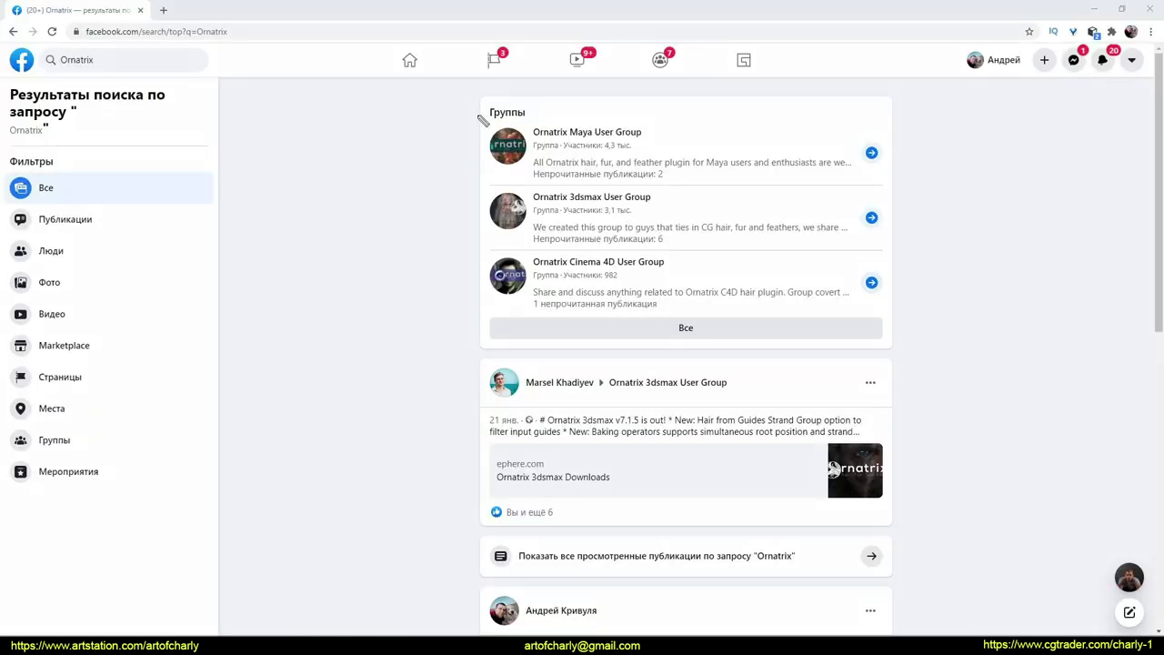
drag(482, 121, 475, 135)
mouse_move(496, 187)
mouse_down()
mouse_move(471, 242)
mouse_move(429, 264)
mouse_up()
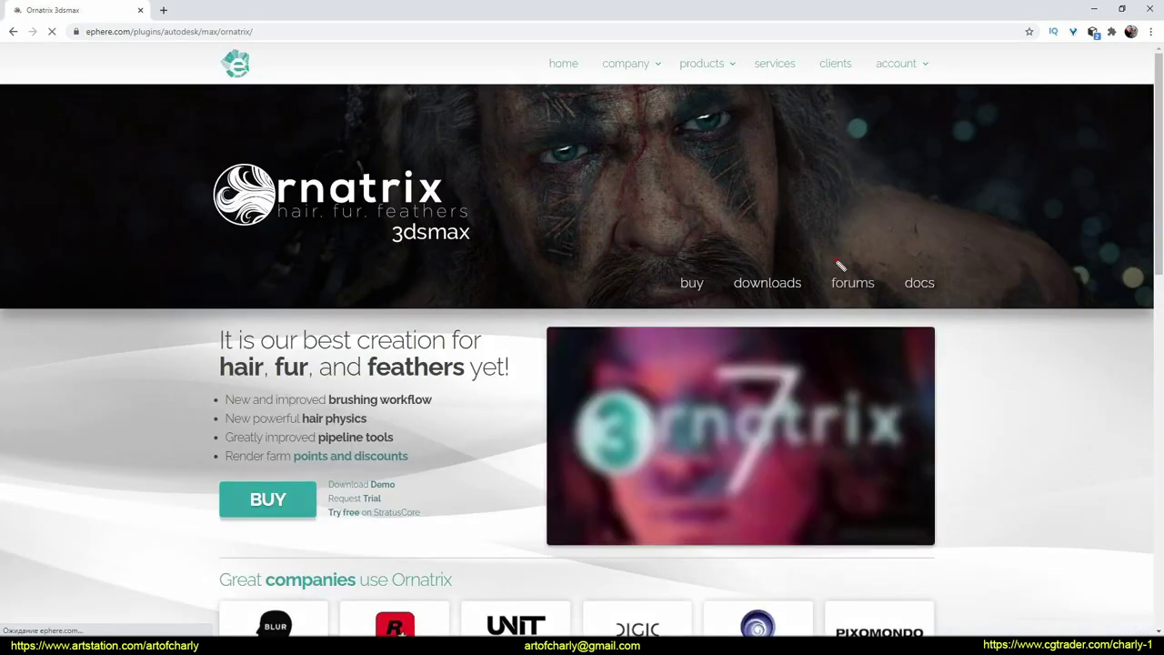
drag(859, 256, 830, 257)
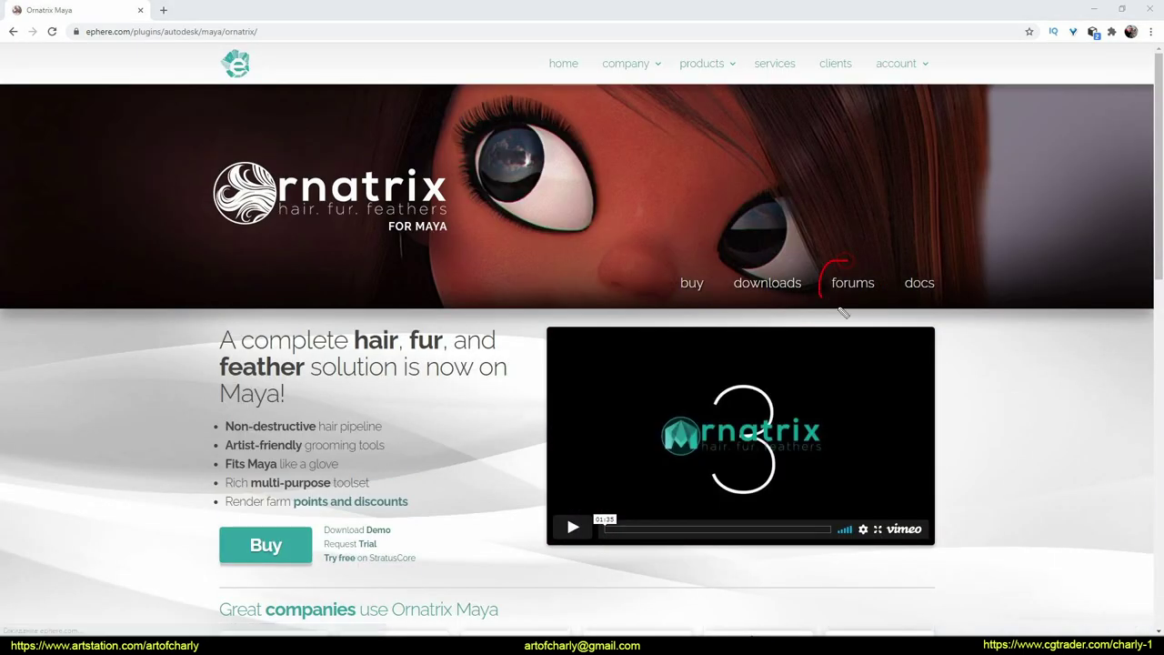
drag(859, 262, 829, 280)
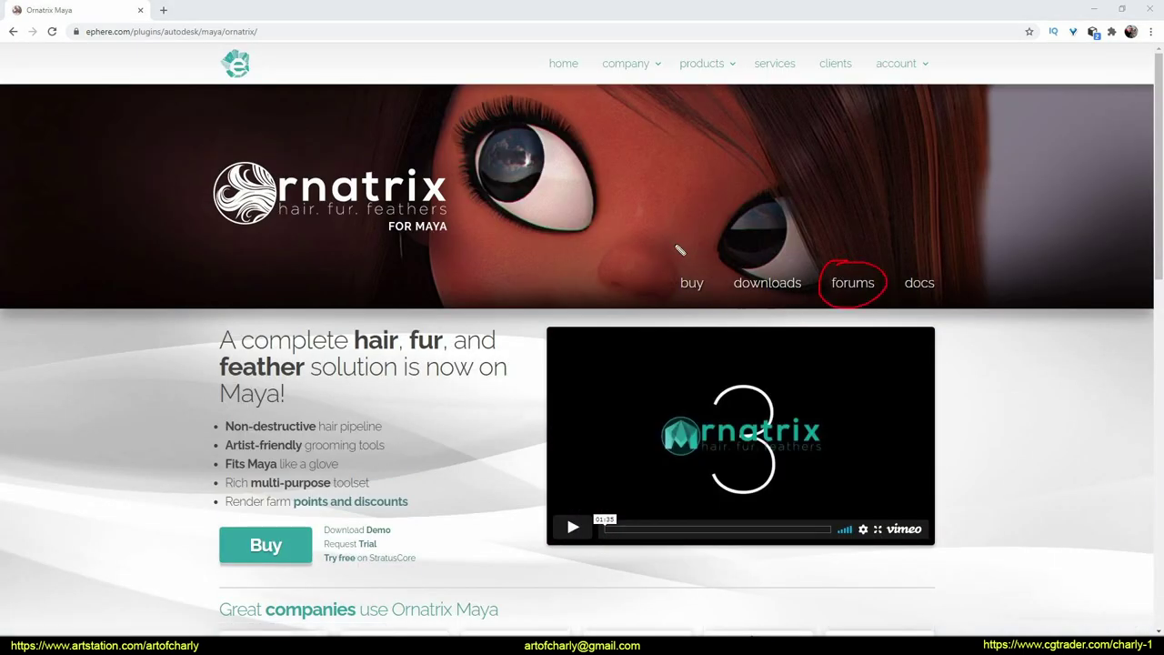
drag(859, 254, 814, 264)
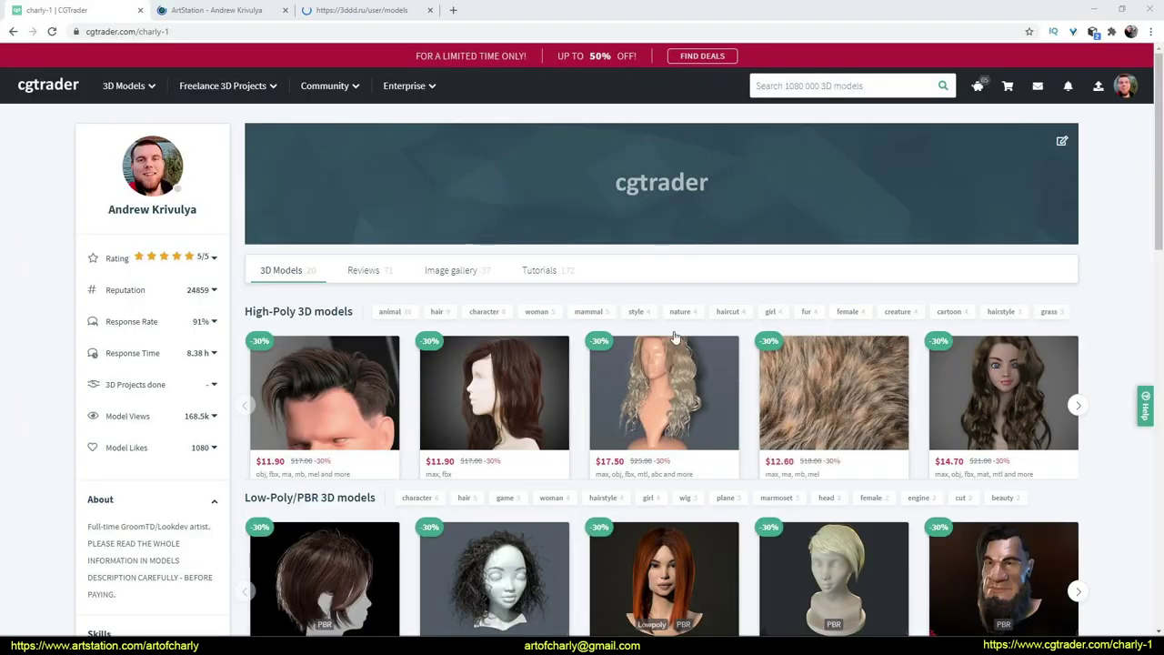
Step: Browse the charly-1 hair models on CGTrader and the artofcharly profile on ArtStation in the web browser
scroll(479, 357, down, 3)
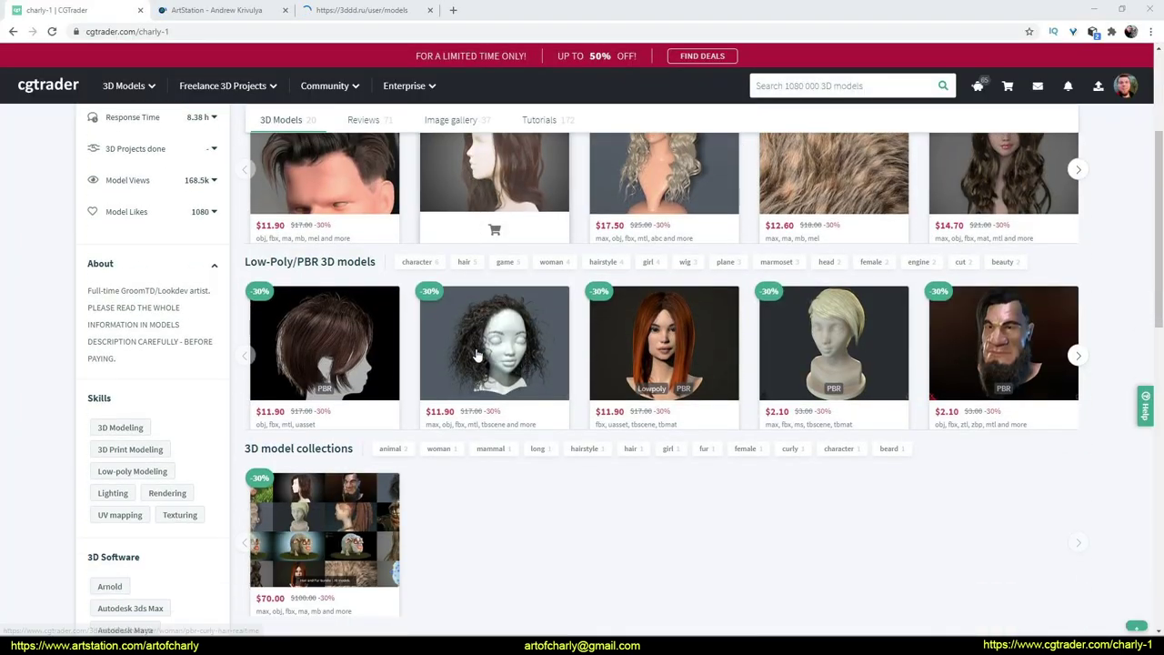
scroll(479, 357, up, 1)
scroll(479, 357, up, 2)
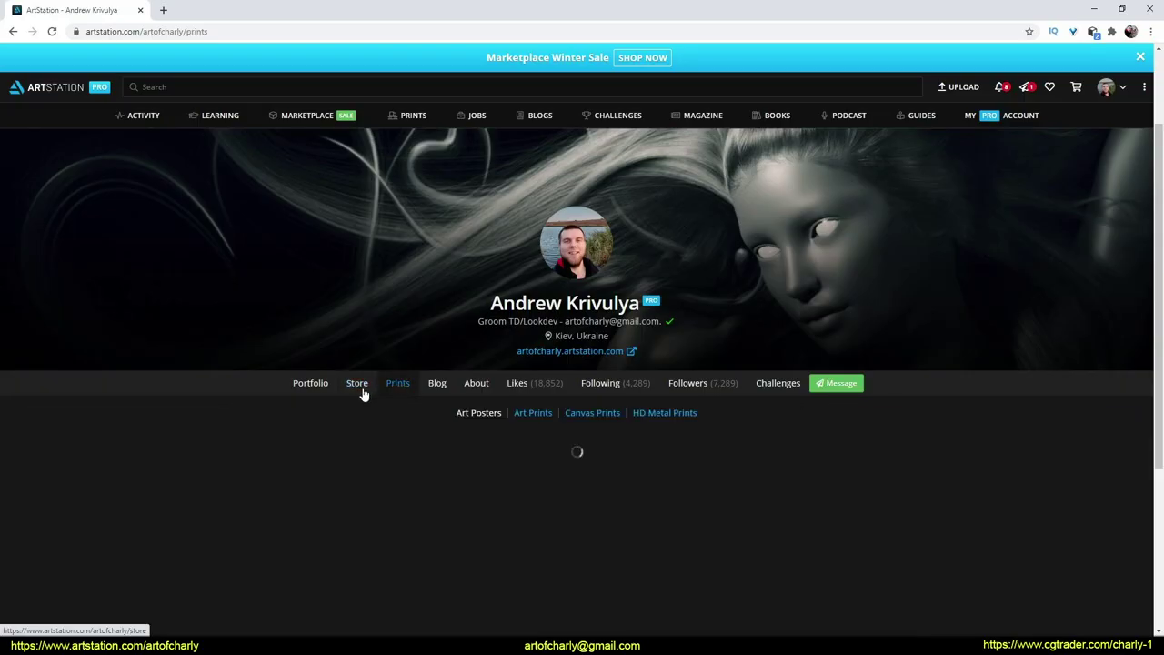
scroll(320, 428, down, 10)
scroll(321, 429, down, 5)
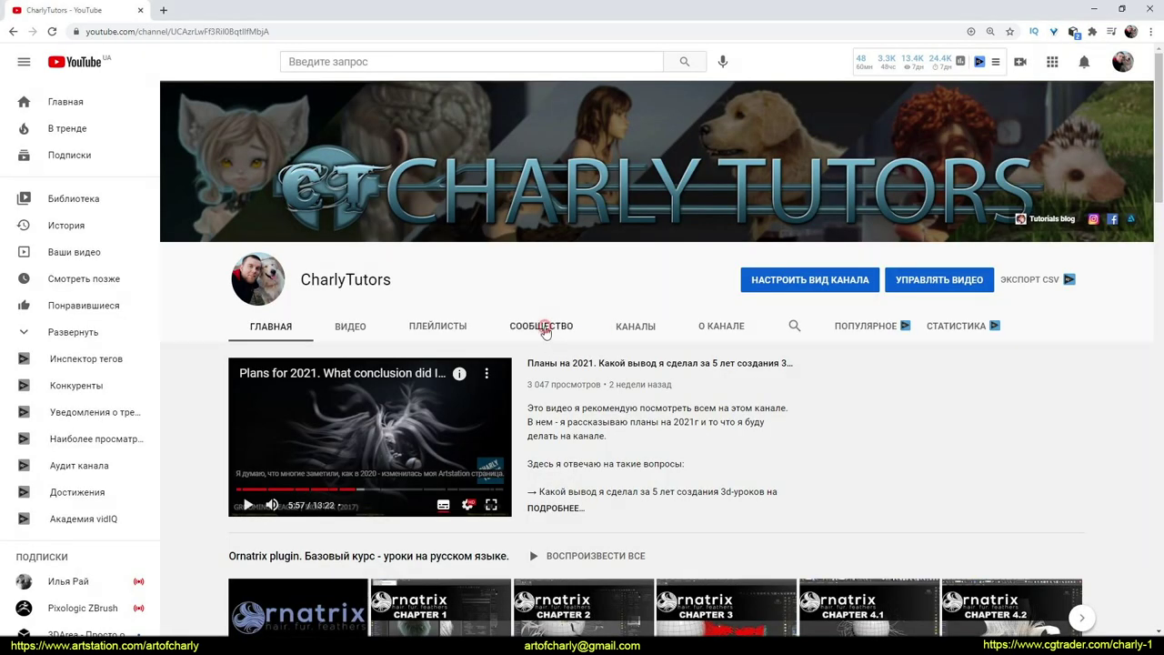
Step: Open the community section of the CharlyTutors YouTube channel and look through its posts
click(548, 329)
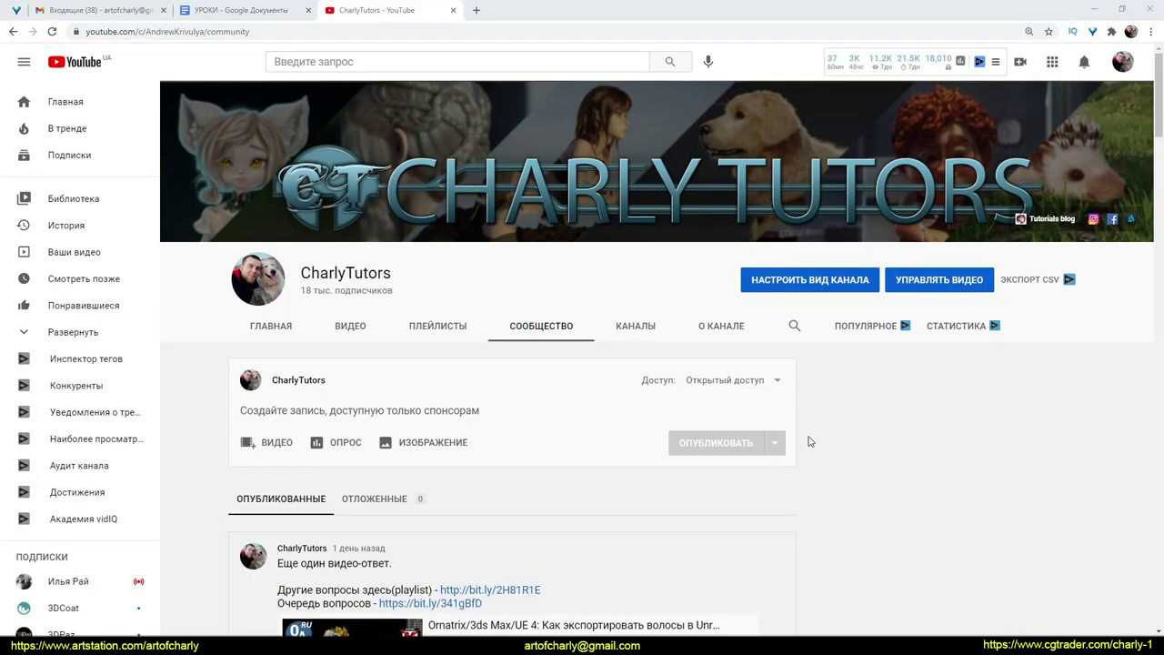
scroll(709, 444, down, 2)
scroll(709, 445, down, 10)
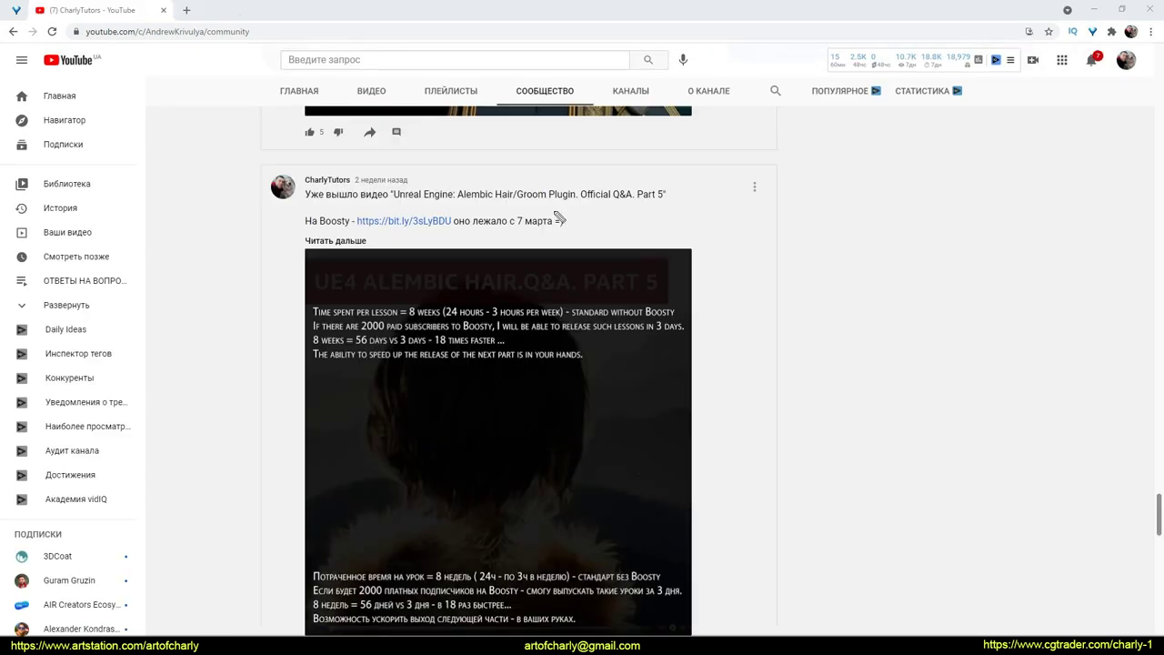
mouse_move(234, 173)
mouse_down()
mouse_move(419, 186)
mouse_move(386, 353)
mouse_up()
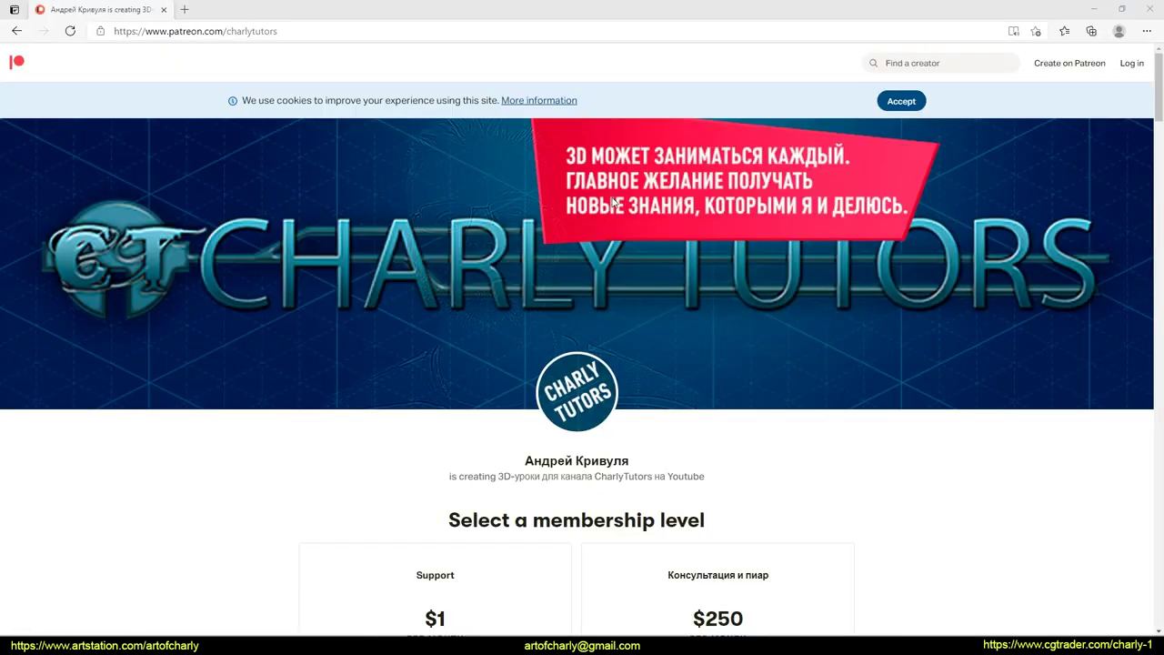
Step: Switch to the charlytutors Patreon page and examine the Support level's benefits and the Realtime Fur and Realtime Hair WIP posts
scroll(614, 202, down, 10)
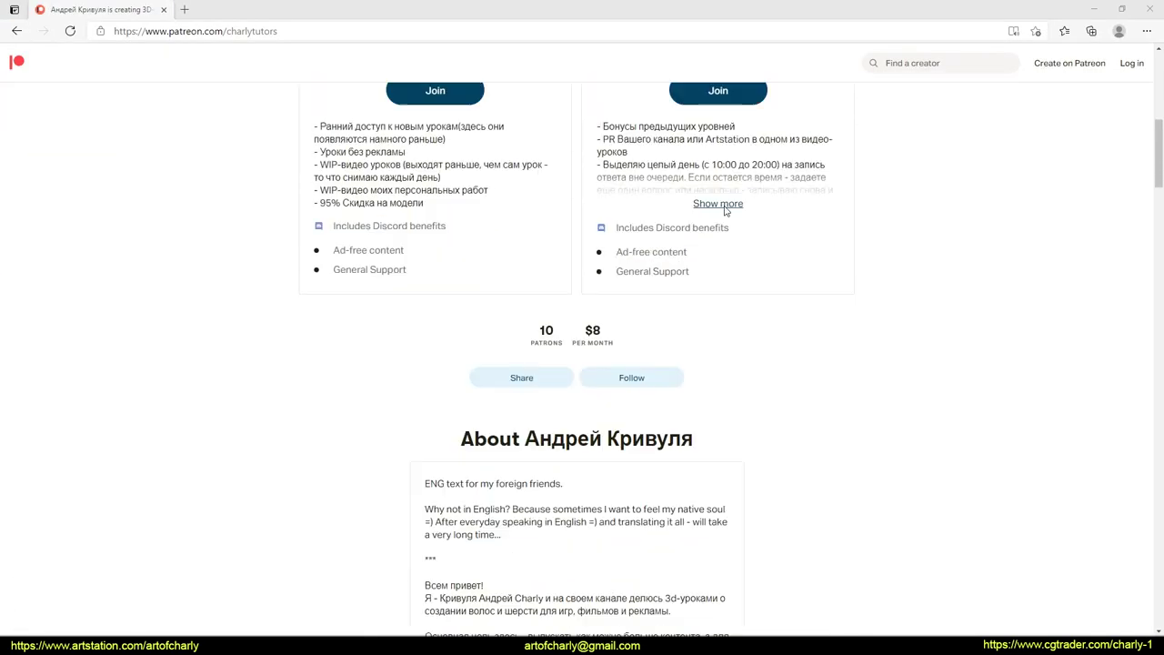
scroll(725, 211, down, 15)
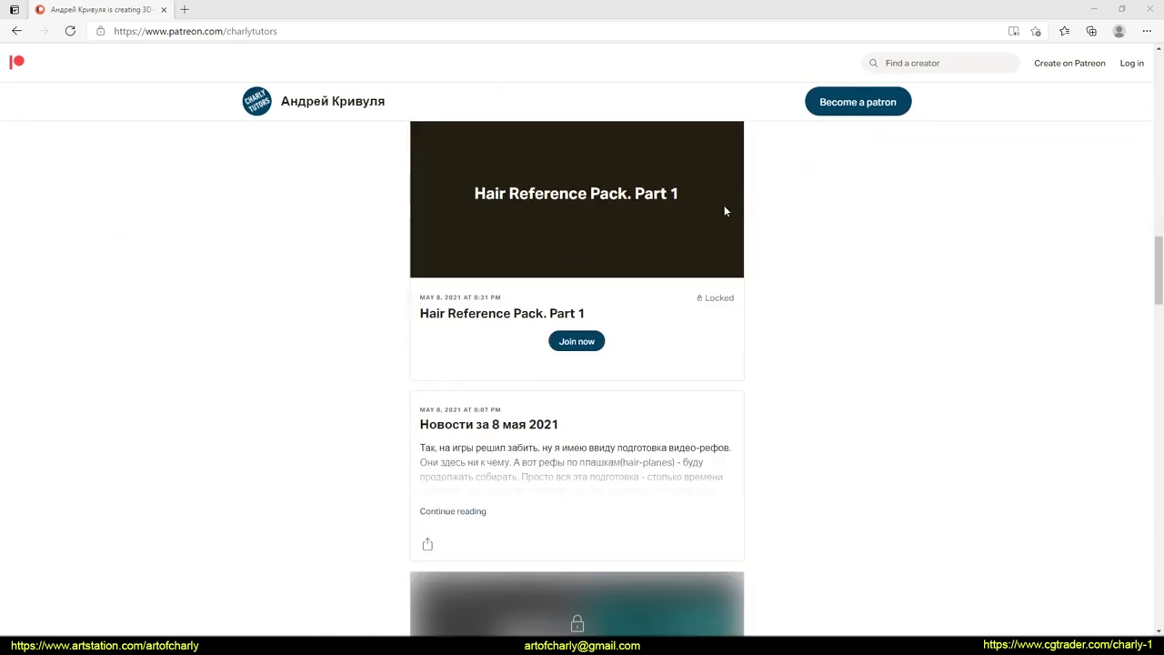
scroll(724, 211, down, 3)
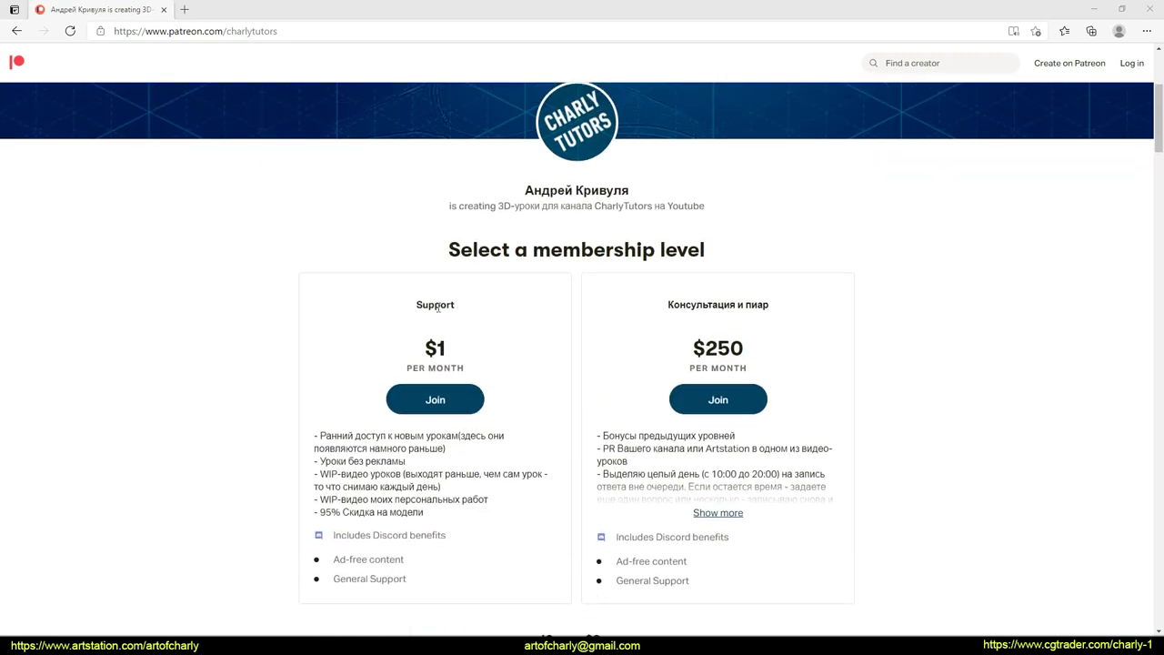
scroll(359, 356, down, 1)
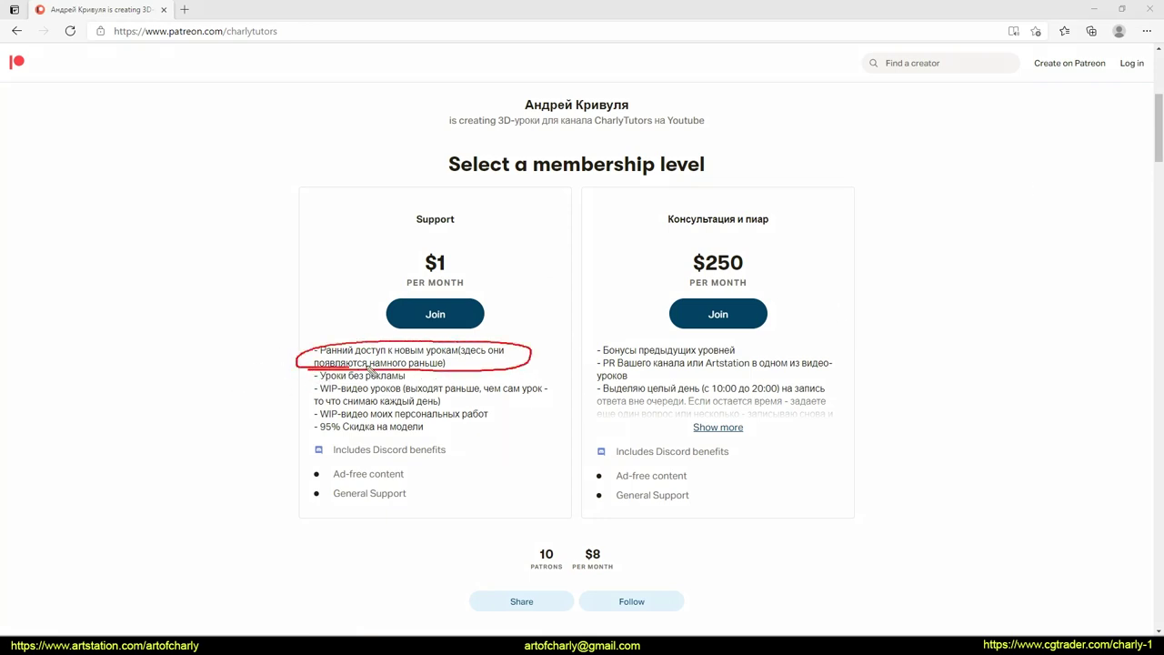
key(Escape)
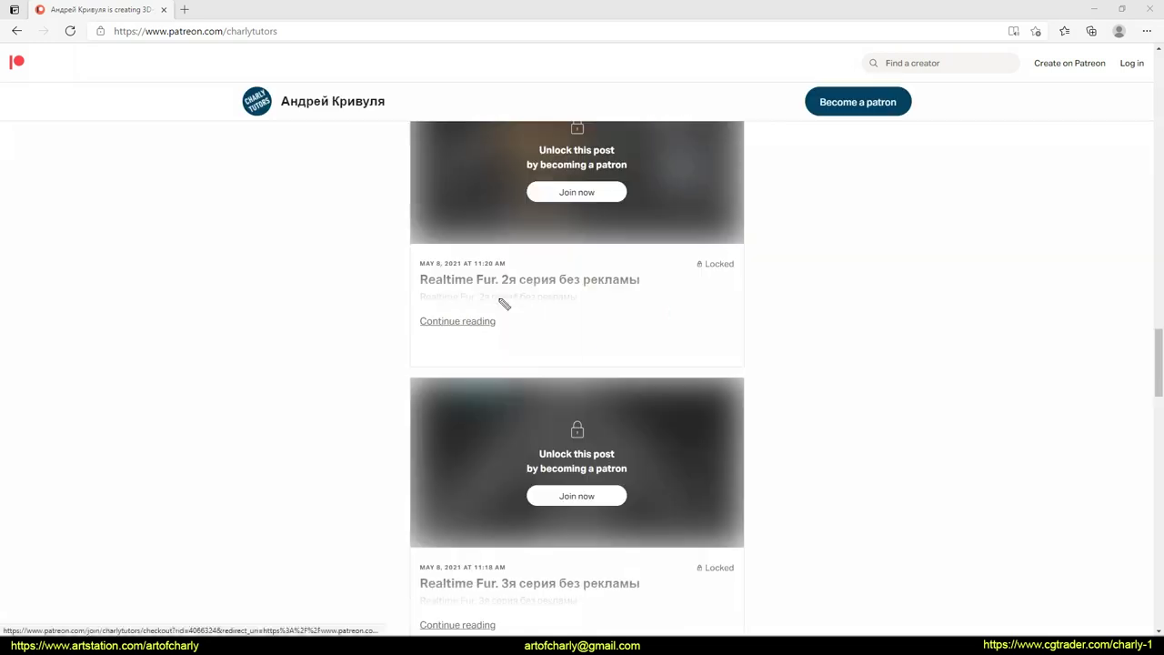
drag(498, 295, 621, 298)
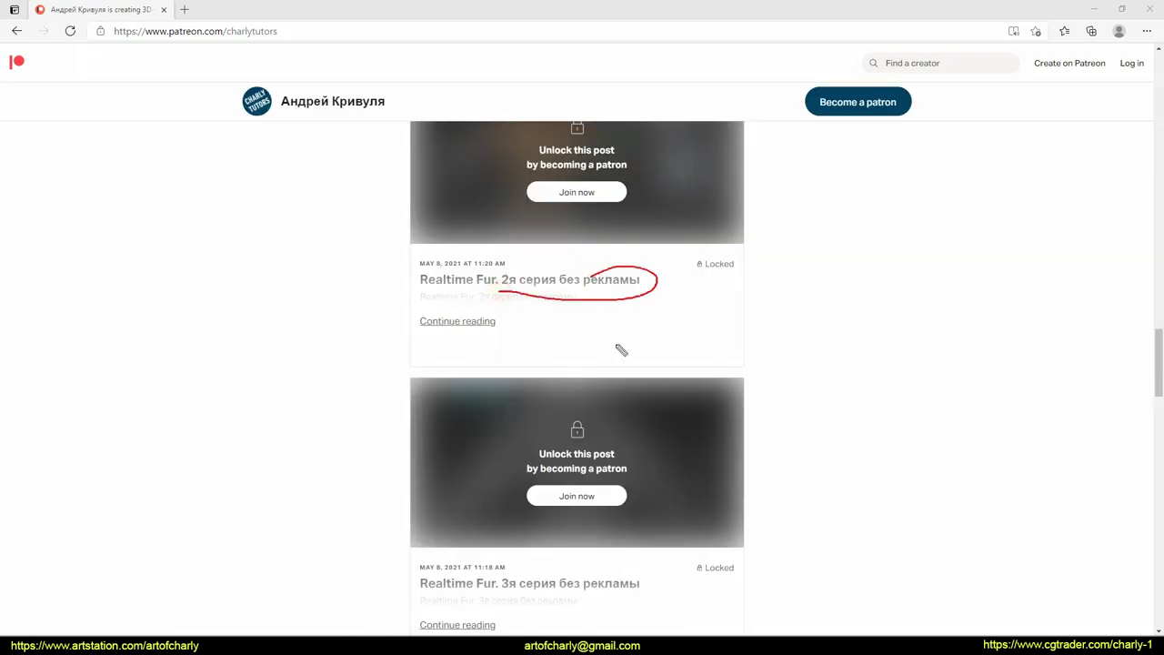
key(Escape)
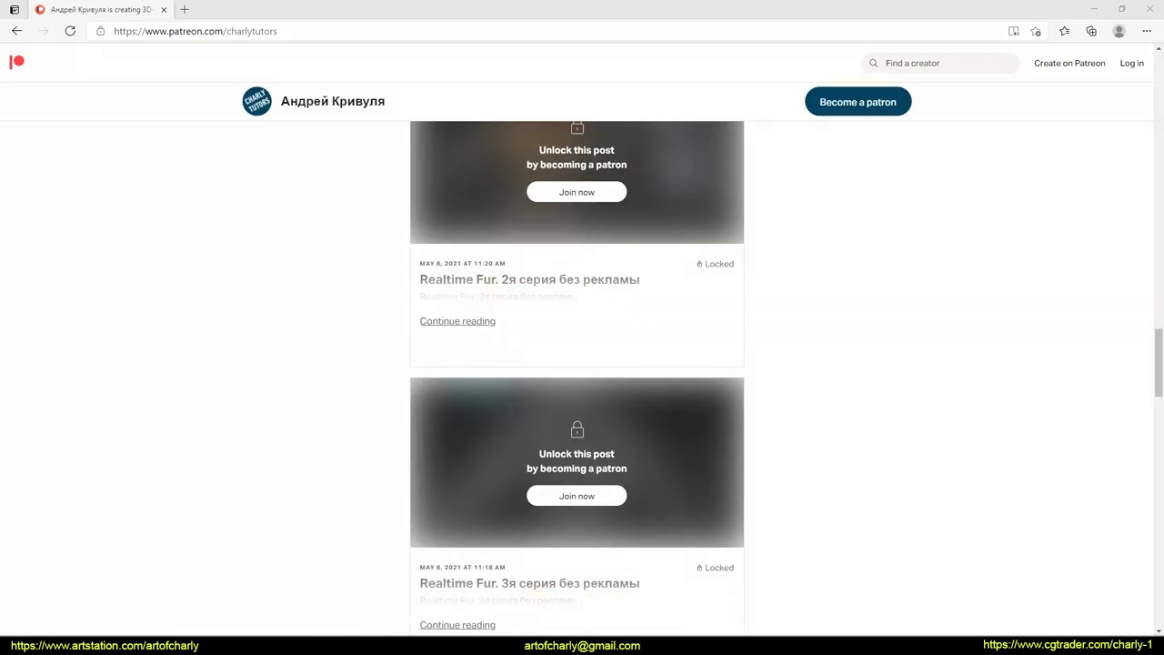
drag(417, 434, 671, 437)
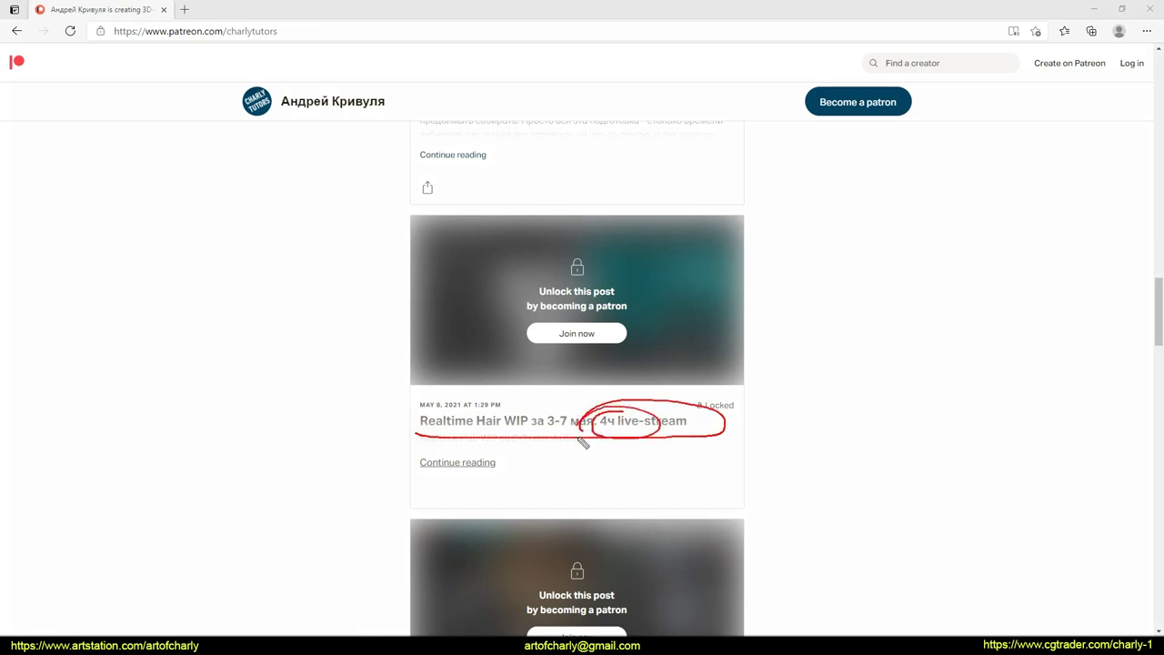
key(Escape)
Step: Switch to File Explorer and look over the recorded lesson videos in the REALTIME_HAIR vid folder
key(alt+Tab)
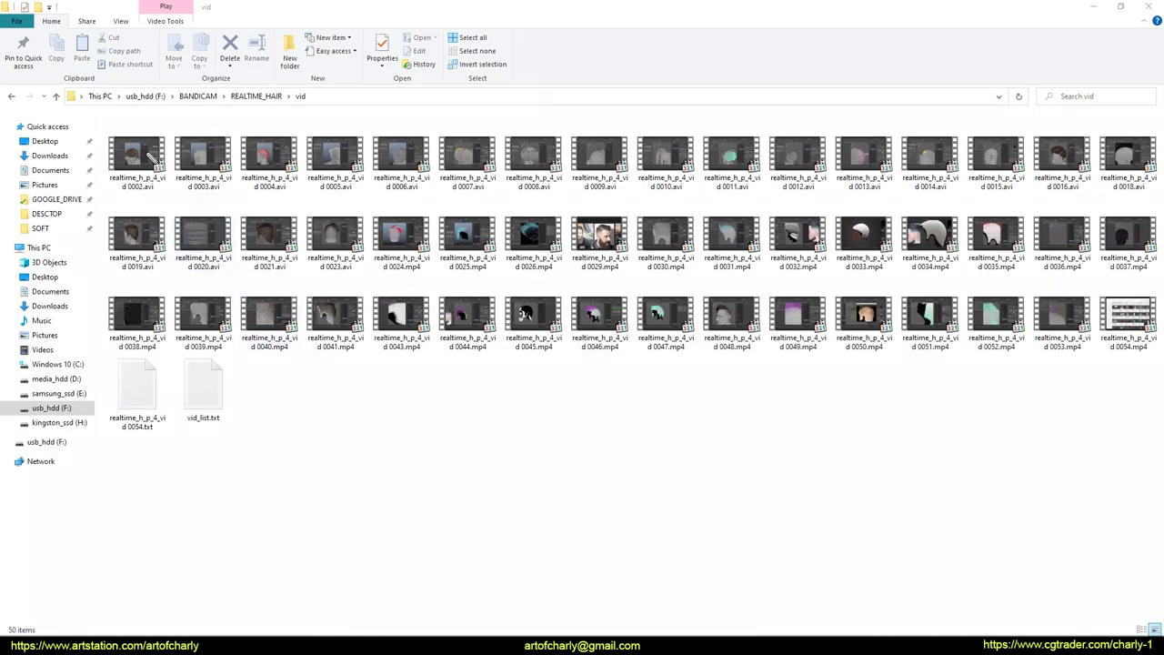
mouse_move(140, 115)
mouse_down()
mouse_move(825, 472)
mouse_move(323, 89)
mouse_up()
key(Escape)
Step: Switch to Discord and look through the CHARLYTUTORS server's art_wip, болталка, для_вопросов, ответы, ваши-работы and уроки_без_рекламы channels
key(alt+Tab)
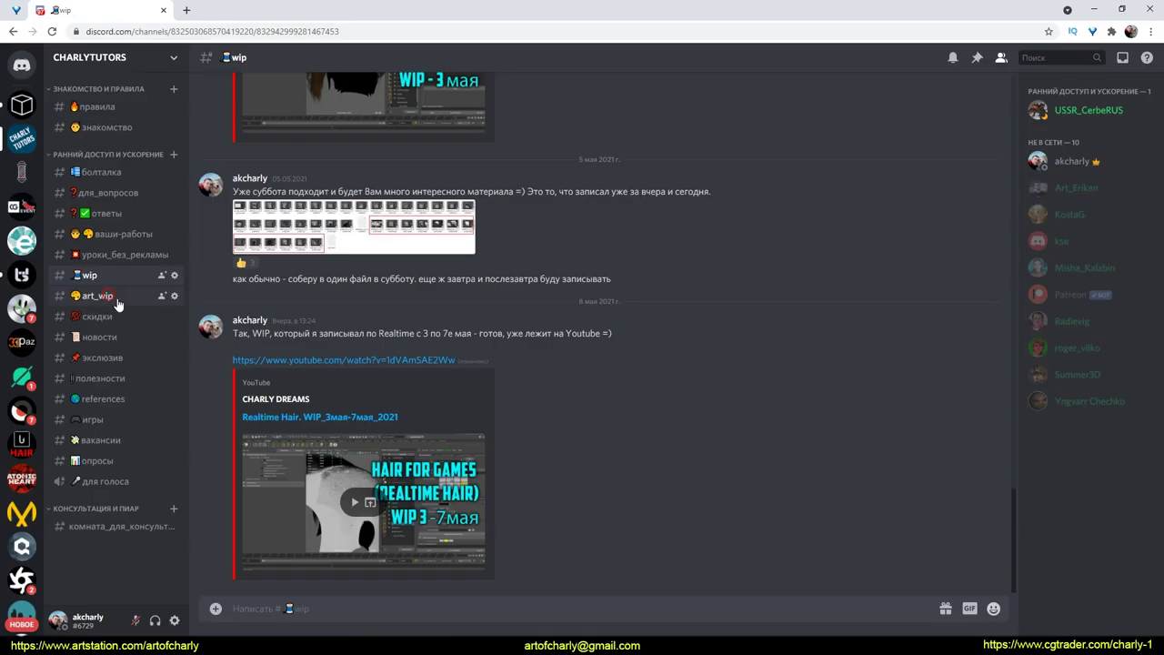
click(98, 296)
scroll(489, 463, up, 15)
scroll(490, 464, up, 2)
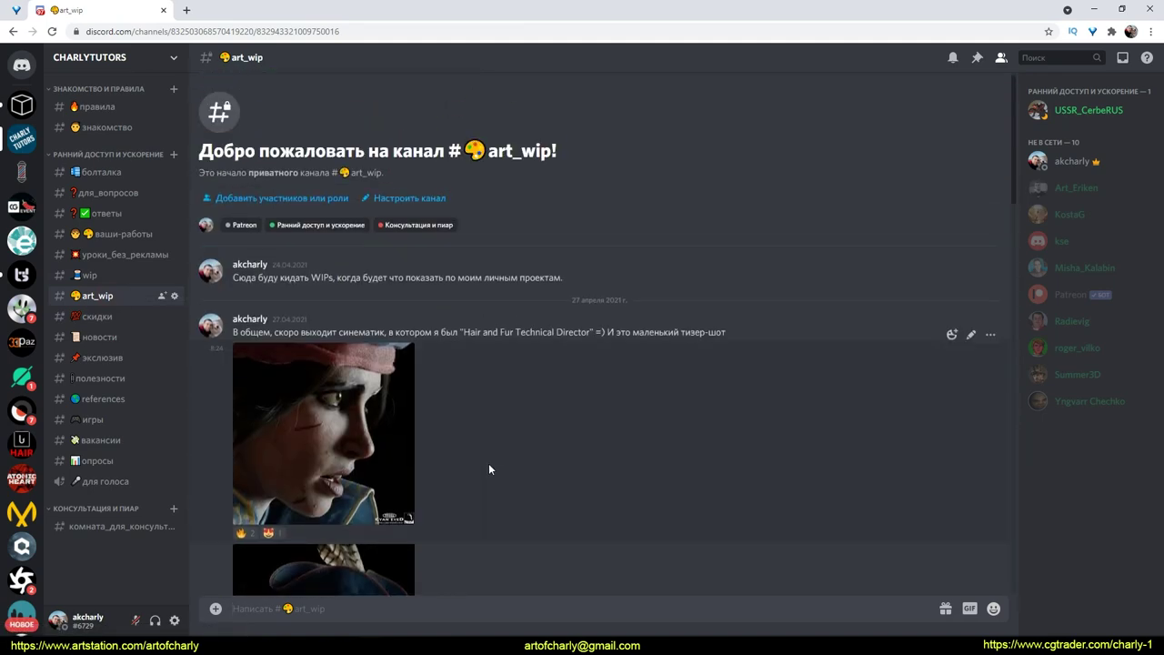
scroll(488, 464, down, 12)
drag(41, 66, 153, 73)
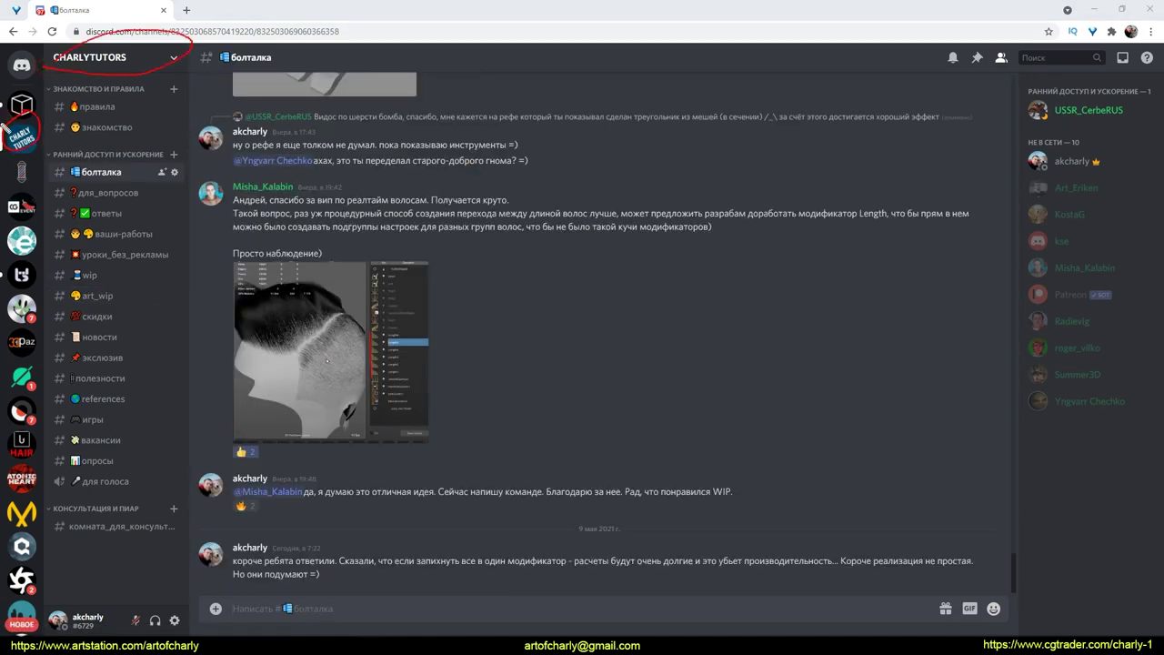
key(Escape)
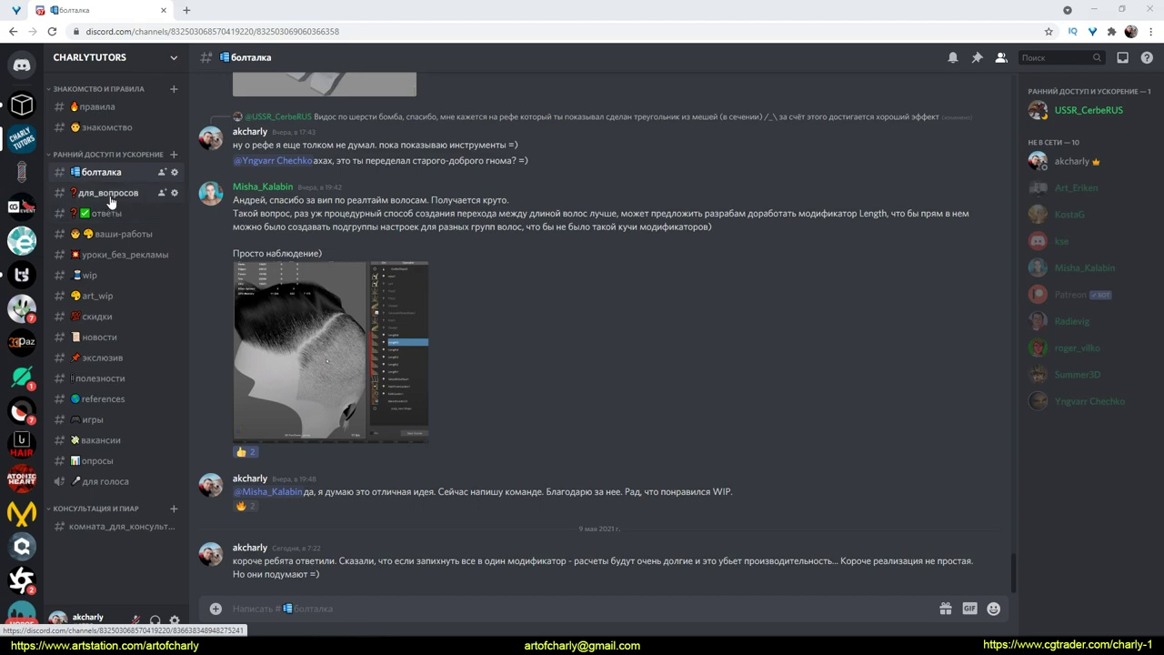
click(109, 195)
click(107, 214)
click(109, 235)
click(111, 257)
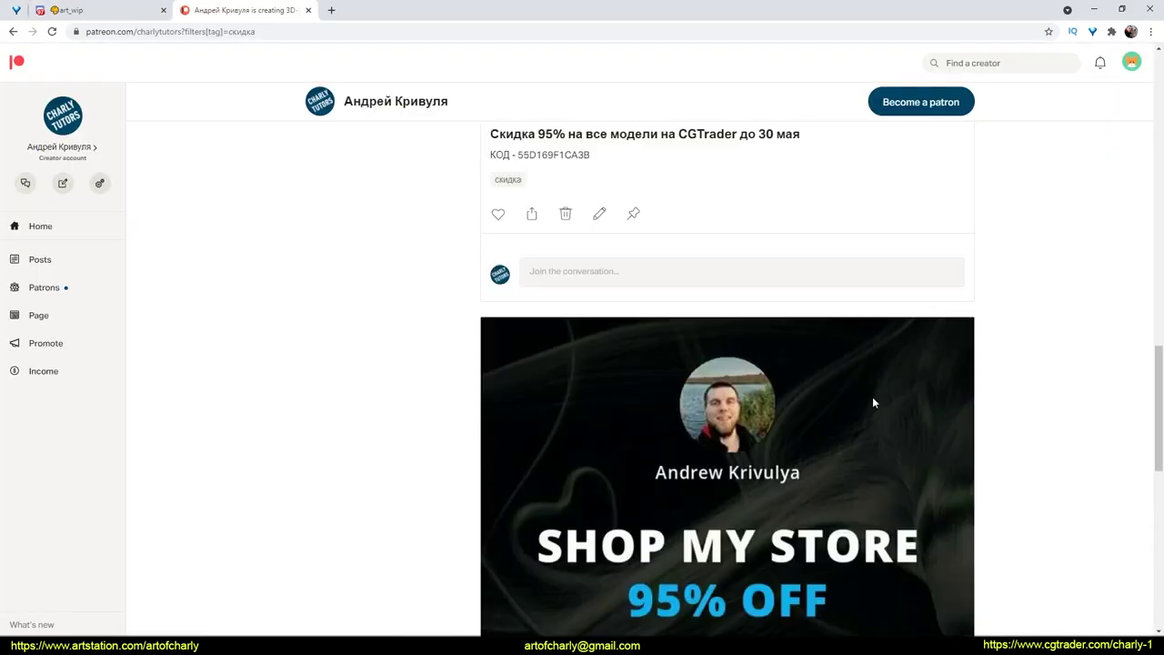
Step: Look through the Patreon posts tagged скидка and close that page
scroll(872, 397, down, 8)
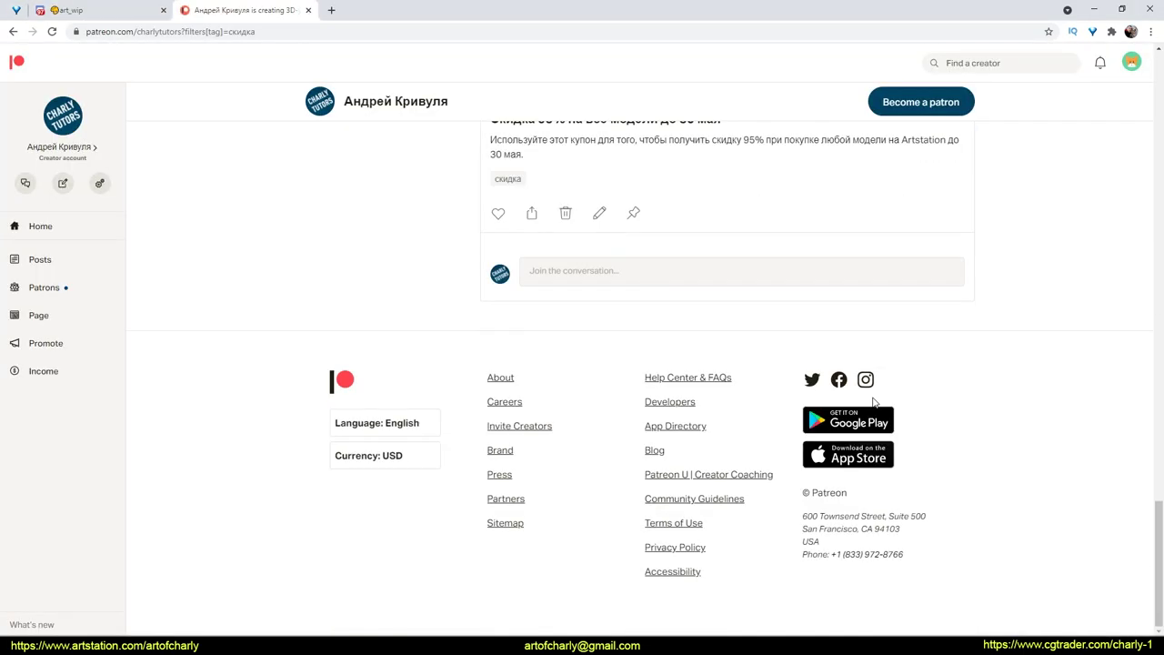
scroll(873, 401, up, 15)
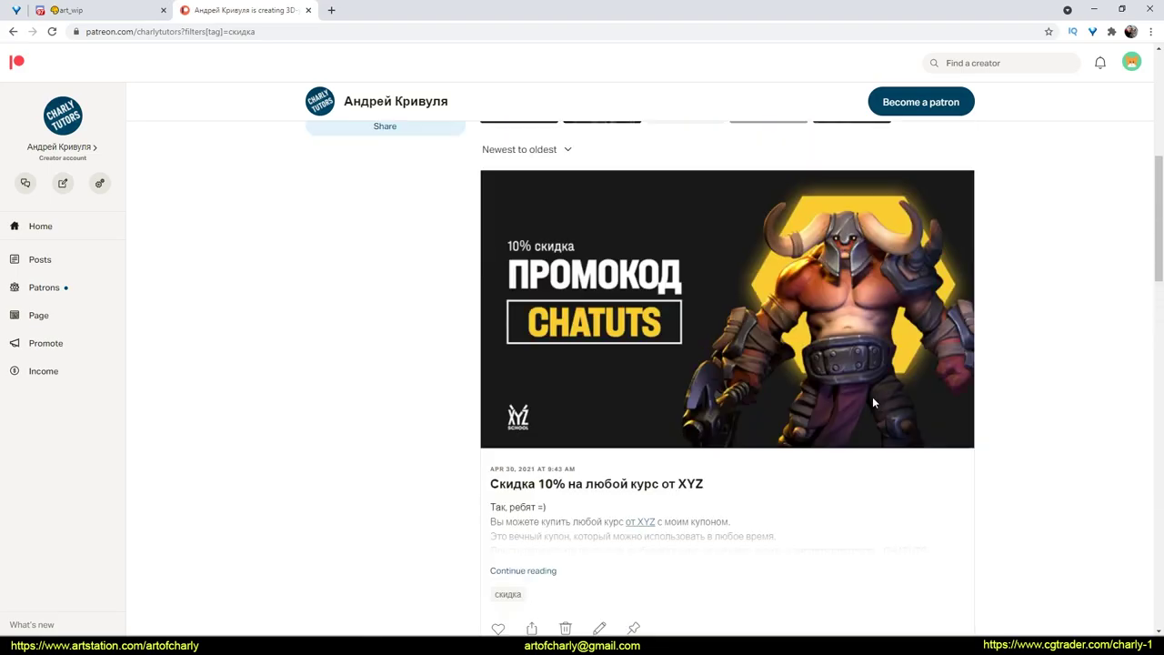
key(ctrl+w)
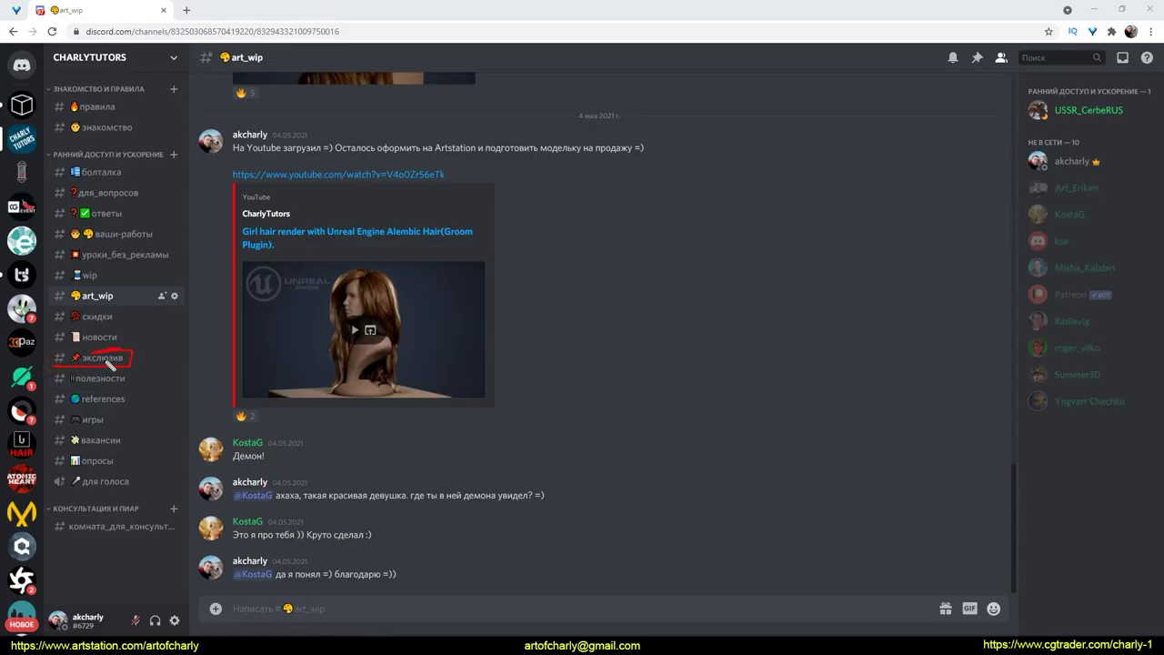
Step: Open the эксклюзив channel in Discord and look through its hair and fur video posts
click(102, 358)
scroll(375, 454, up, 5)
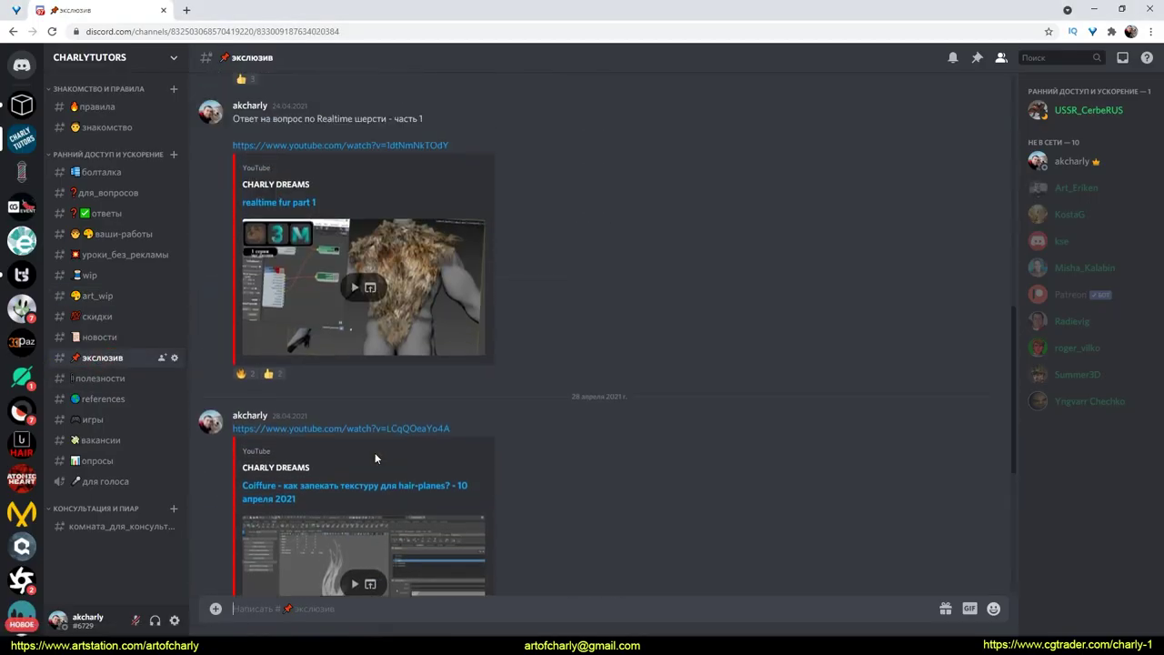
scroll(375, 454, up, 6)
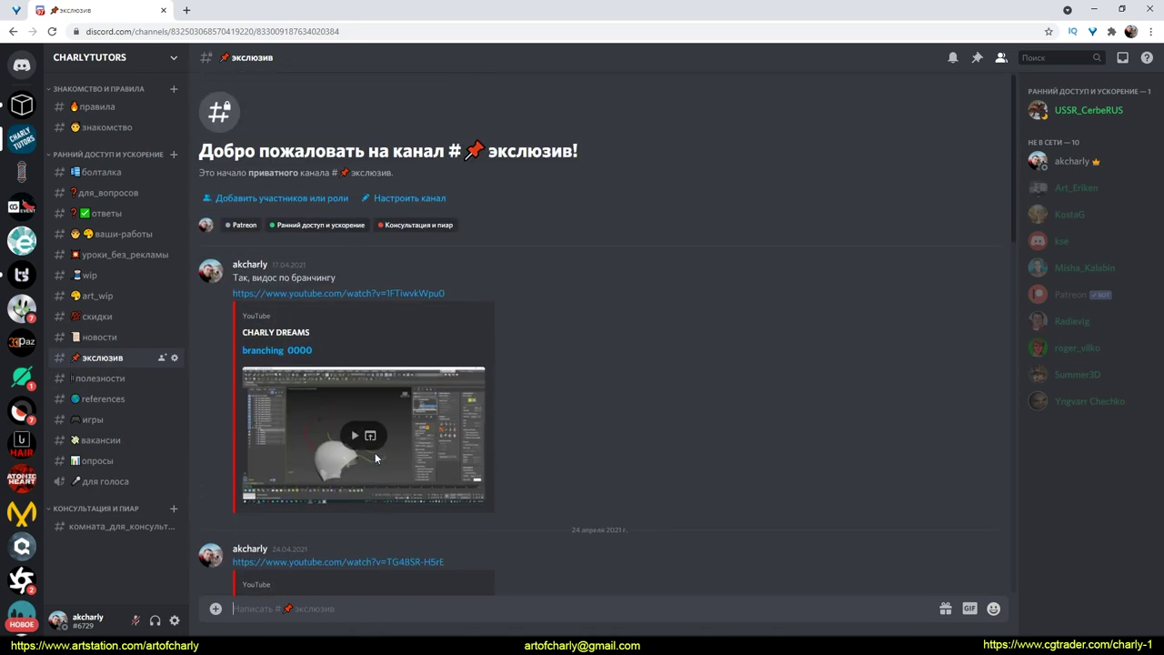
scroll(376, 458, down, 4)
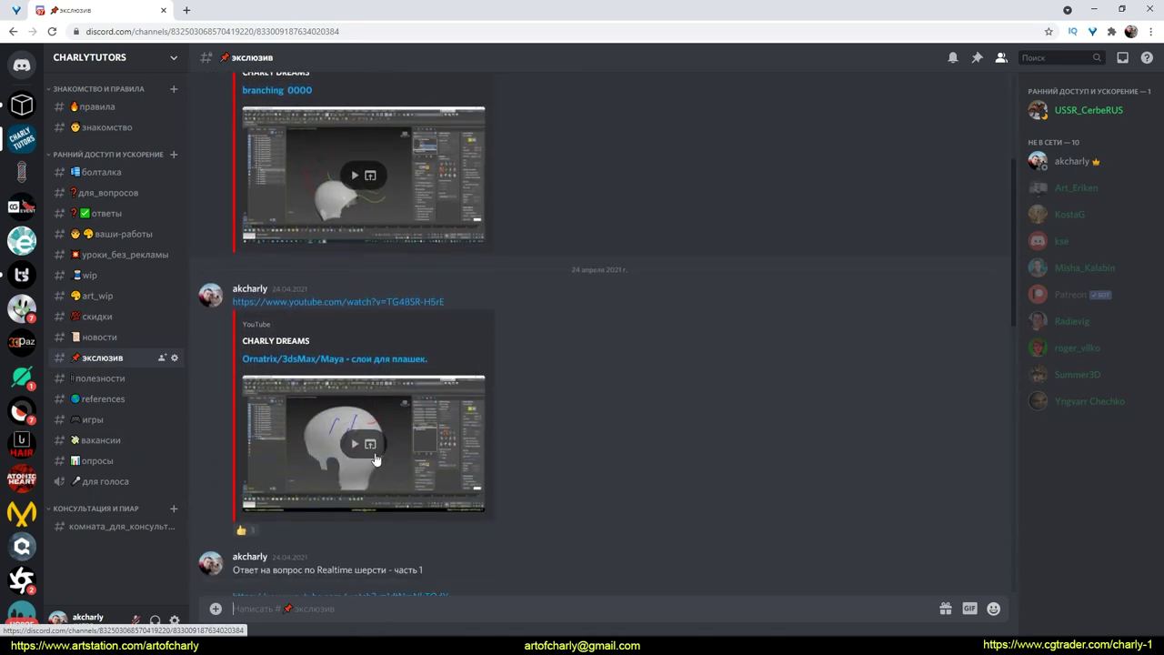
scroll(374, 459, down, 6)
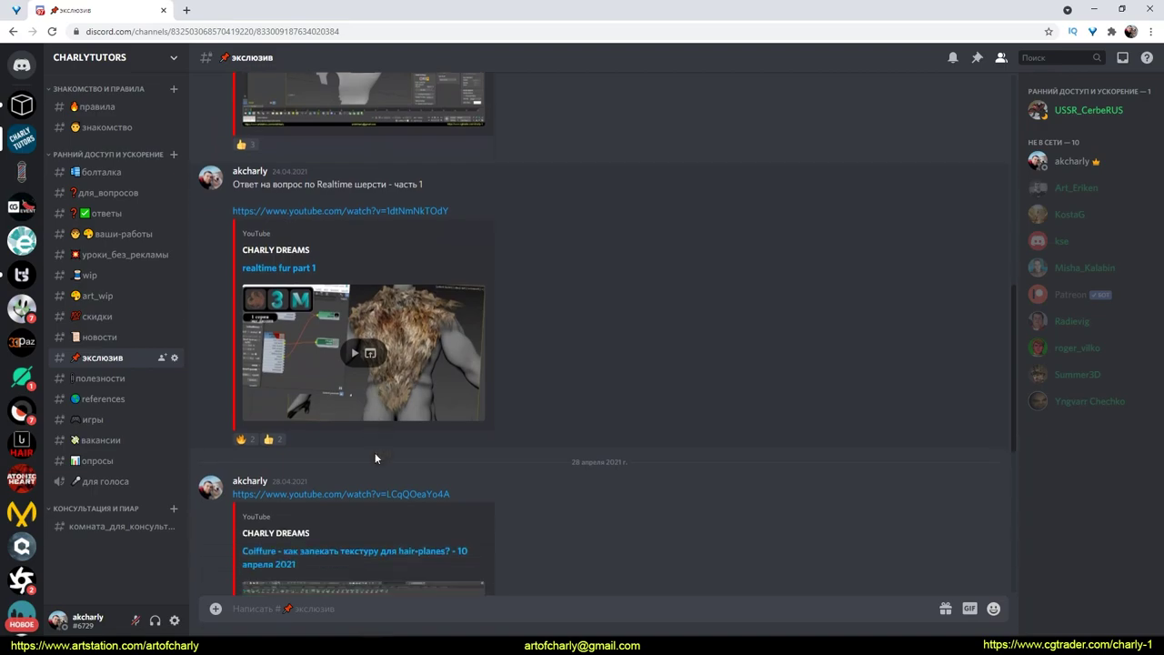
scroll(374, 452, down, 3)
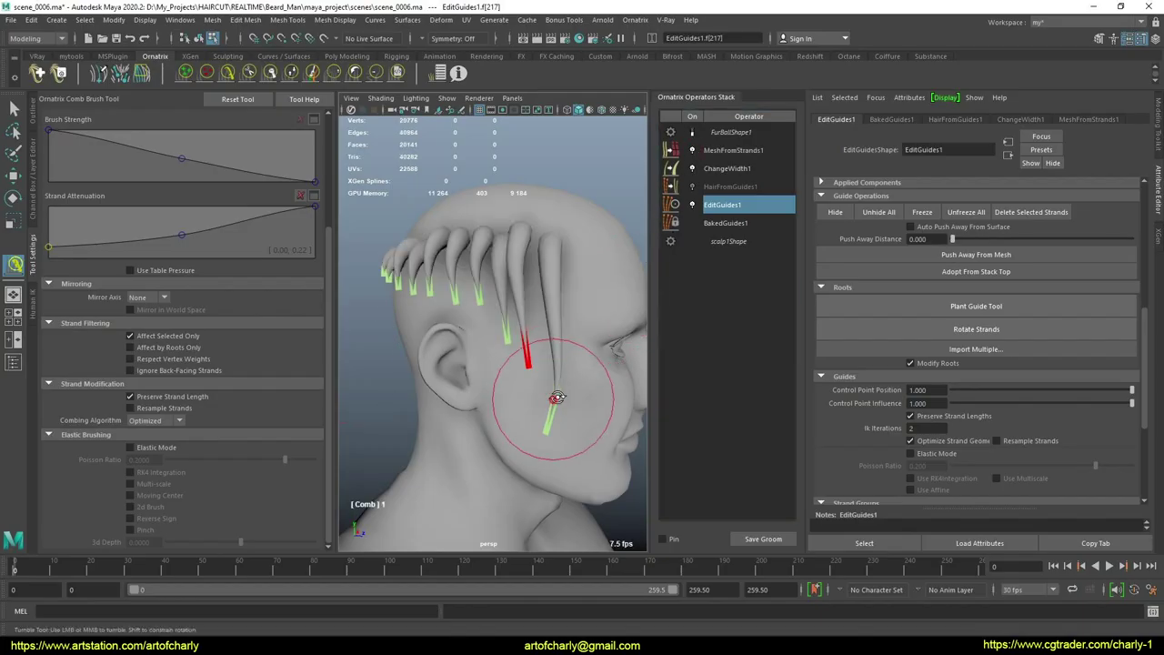
Step: Switch back to Maya and comb the second and third guides' tips back toward the ear, using the Local algorithm for the third
mouse_move(557, 398)
mouse_down()
mouse_move(561, 368)
mouse_move(501, 347)
mouse_up()
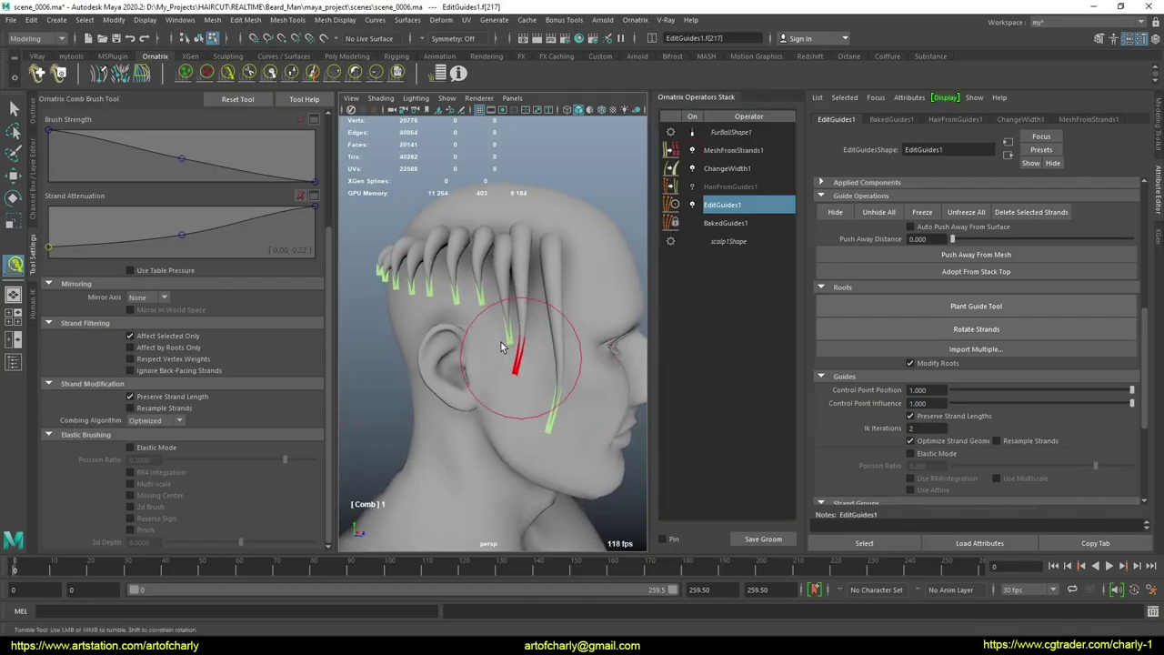
key(q)
click(517, 350)
click(229, 75)
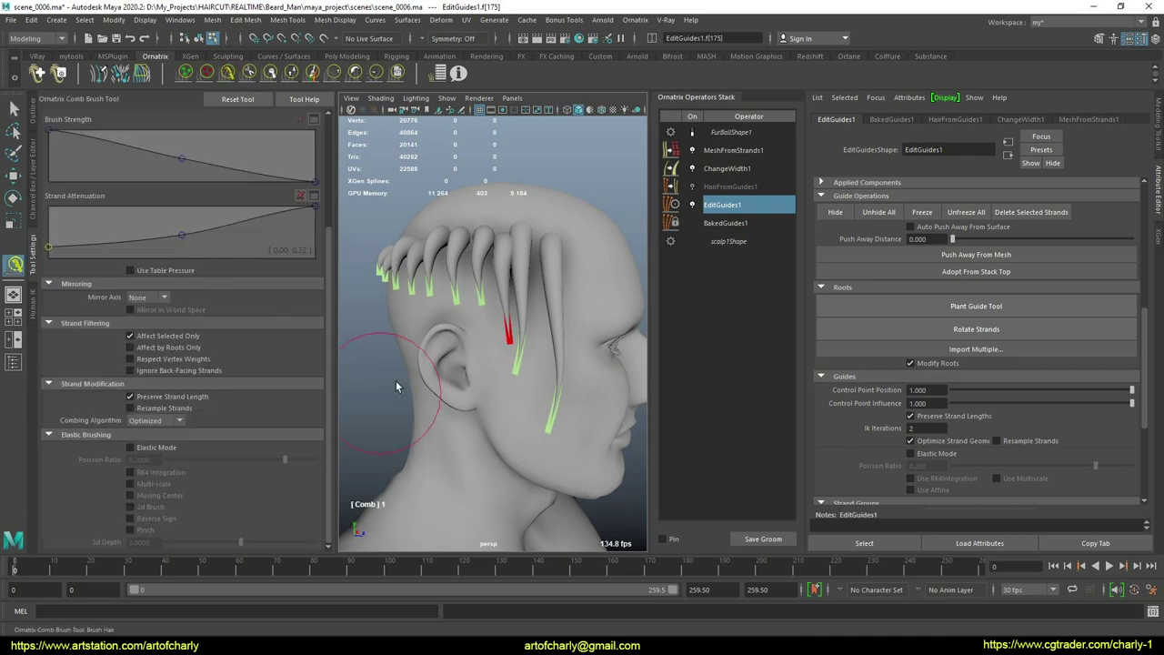
click(166, 420)
click(171, 445)
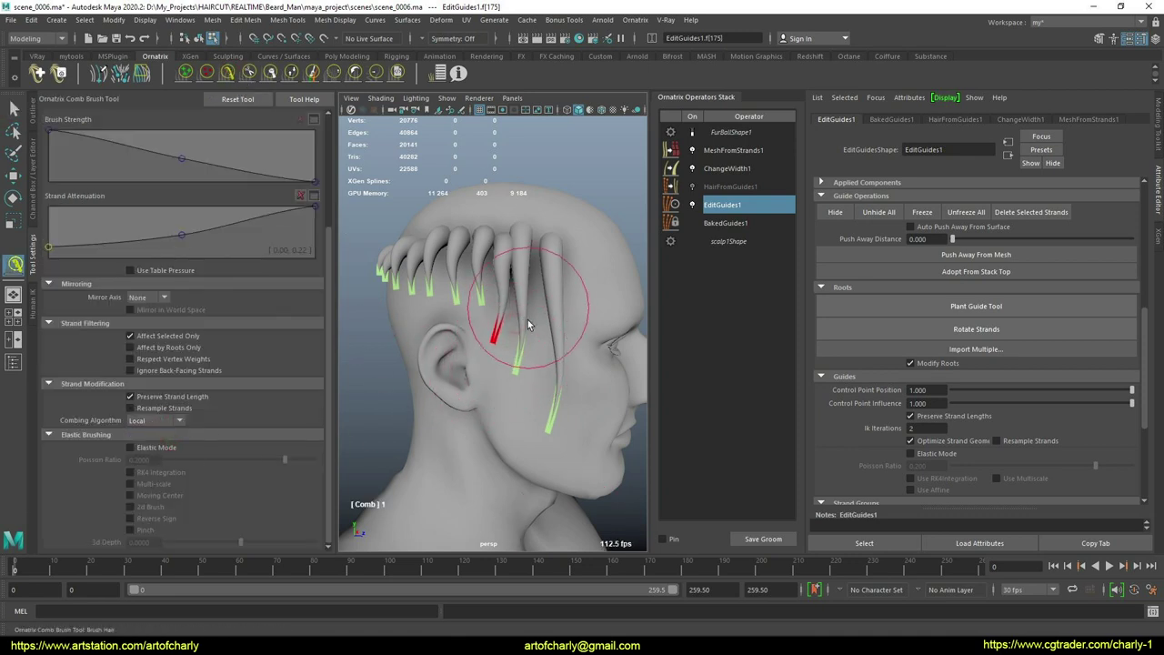
Step: Select the fourth guide from the front and comb its tip back toward the ear with the Optimized algorithm
mouse_move(528, 320)
alt+mouse_down()
mouse_move(495, 332)
mouse_move(574, 330)
mouse_move(482, 316)
alt+mouse_up()
key(q)
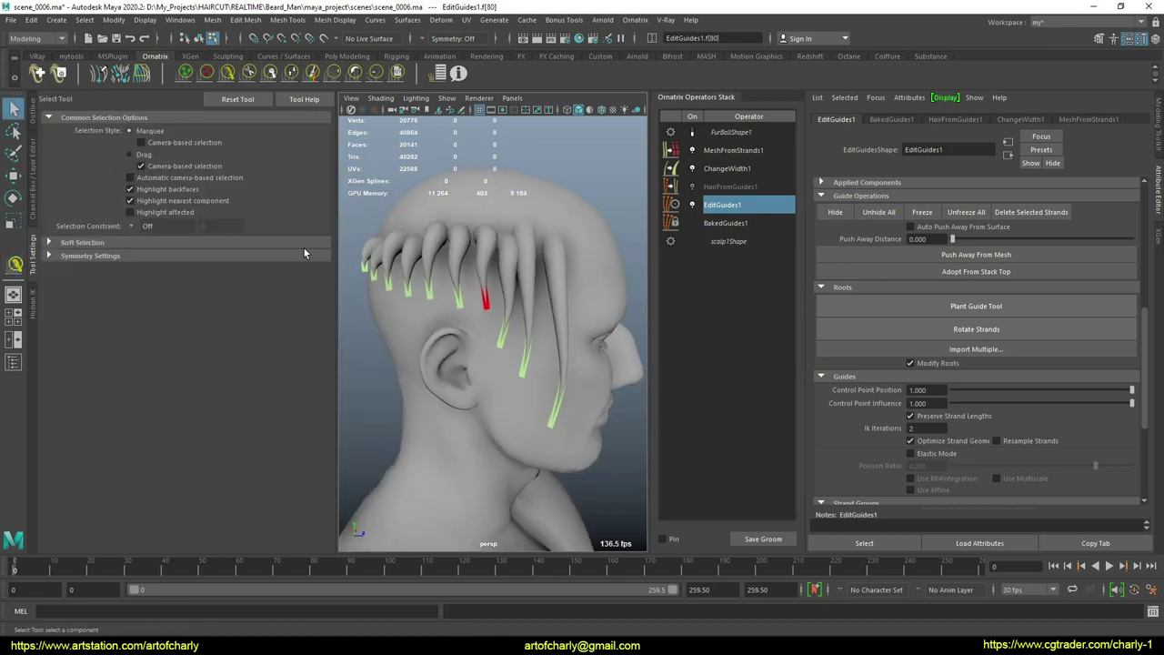
click(231, 77)
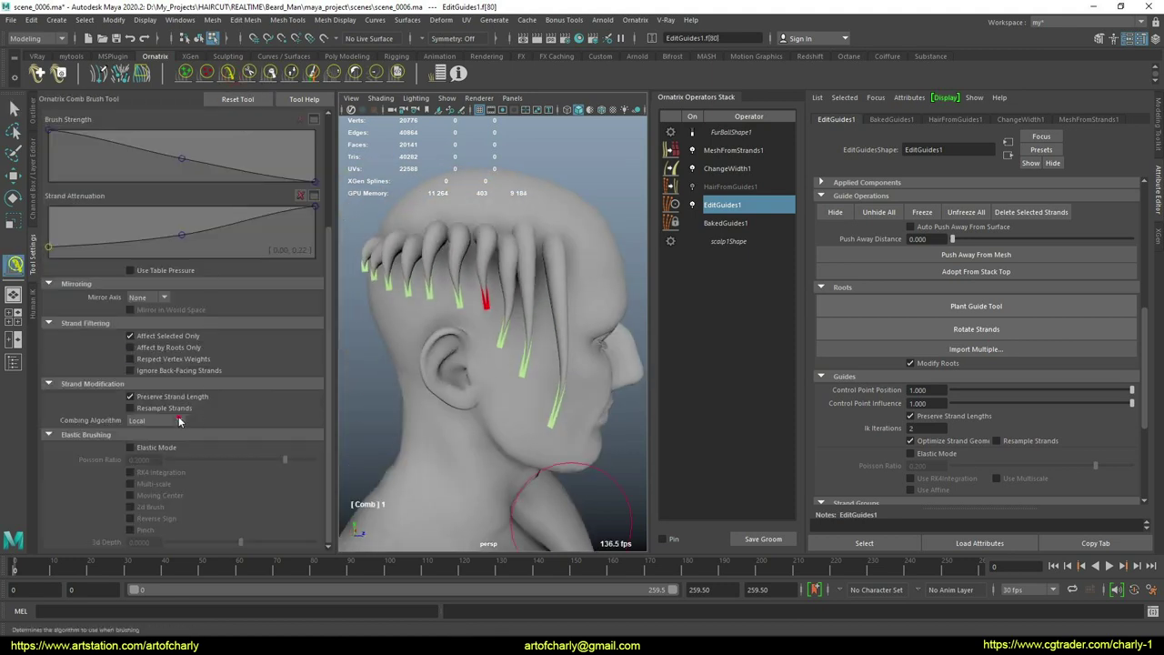
click(179, 421)
click(150, 436)
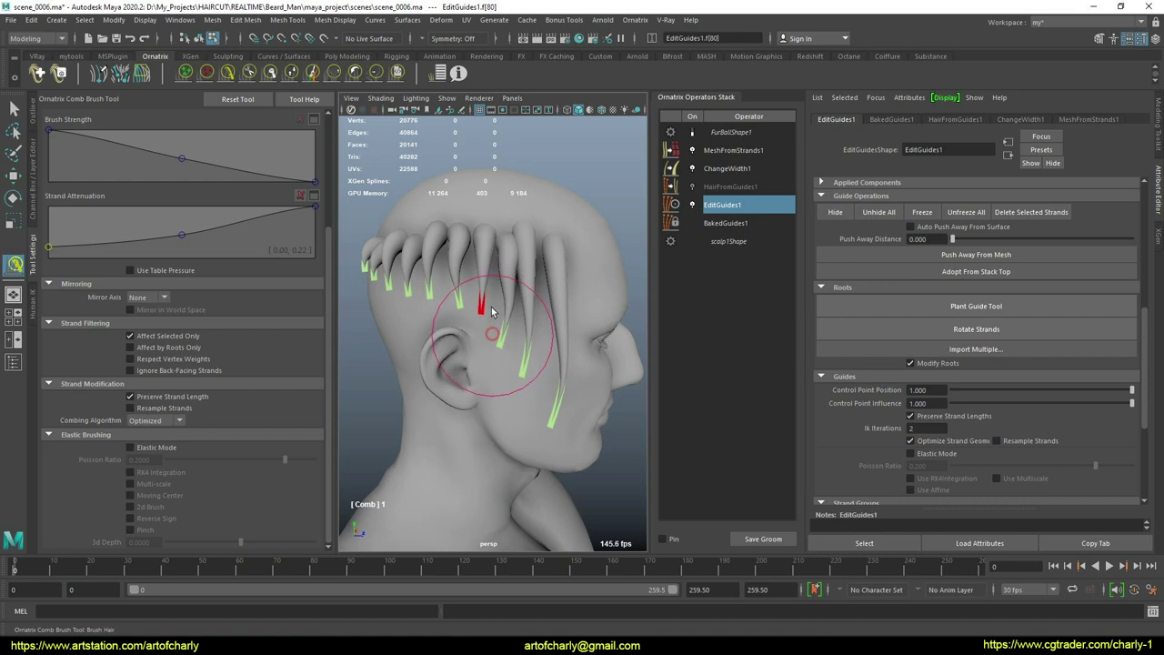
alt+drag(491, 312, 497, 337)
Step: Select the fifth guide from the front, just above the ear, and comb its tip backward
key(q)
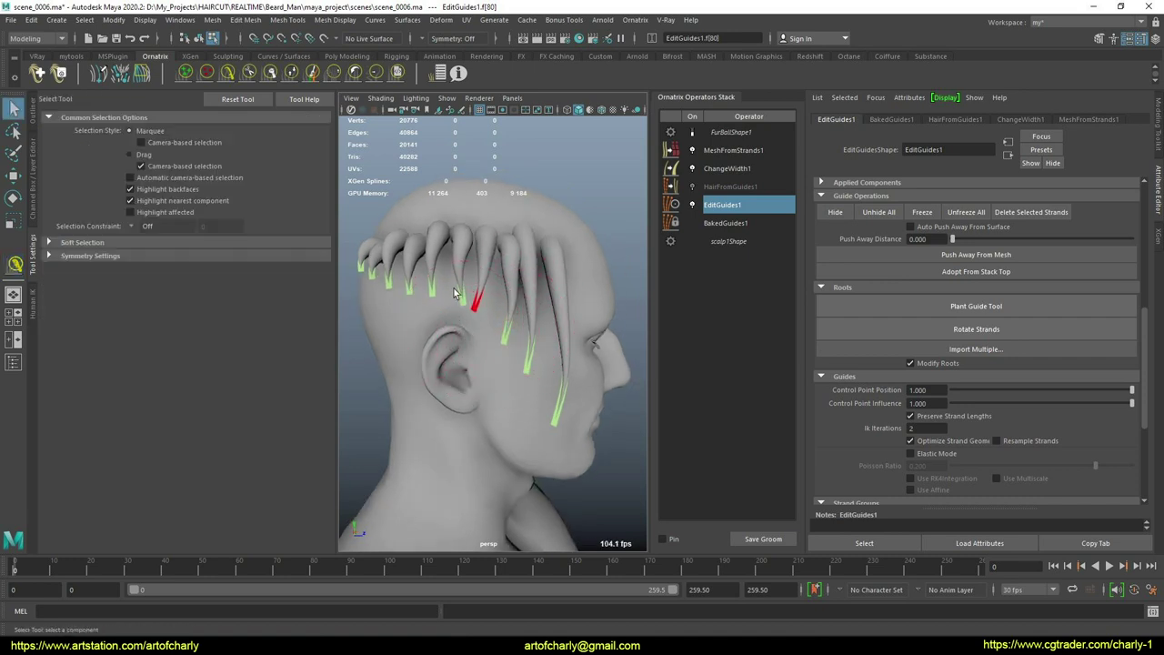
click(228, 75)
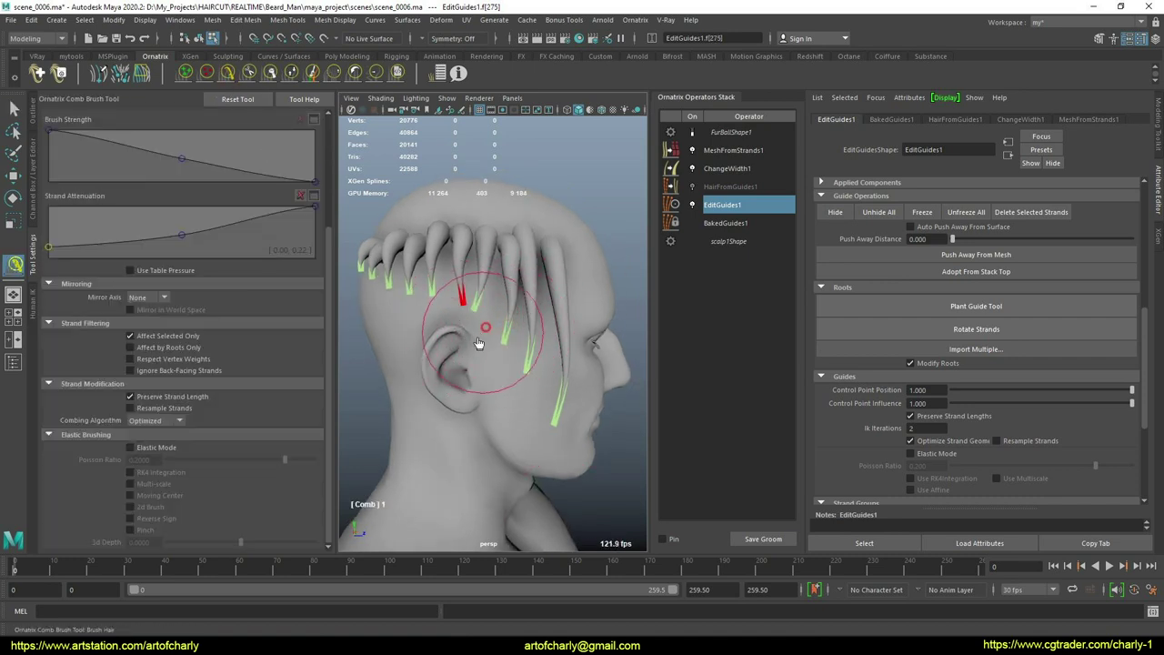
key(q)
Step: Select the sixth guide from the front in the lowest row and comb its tip backward
alt+drag(450, 350, 431, 317)
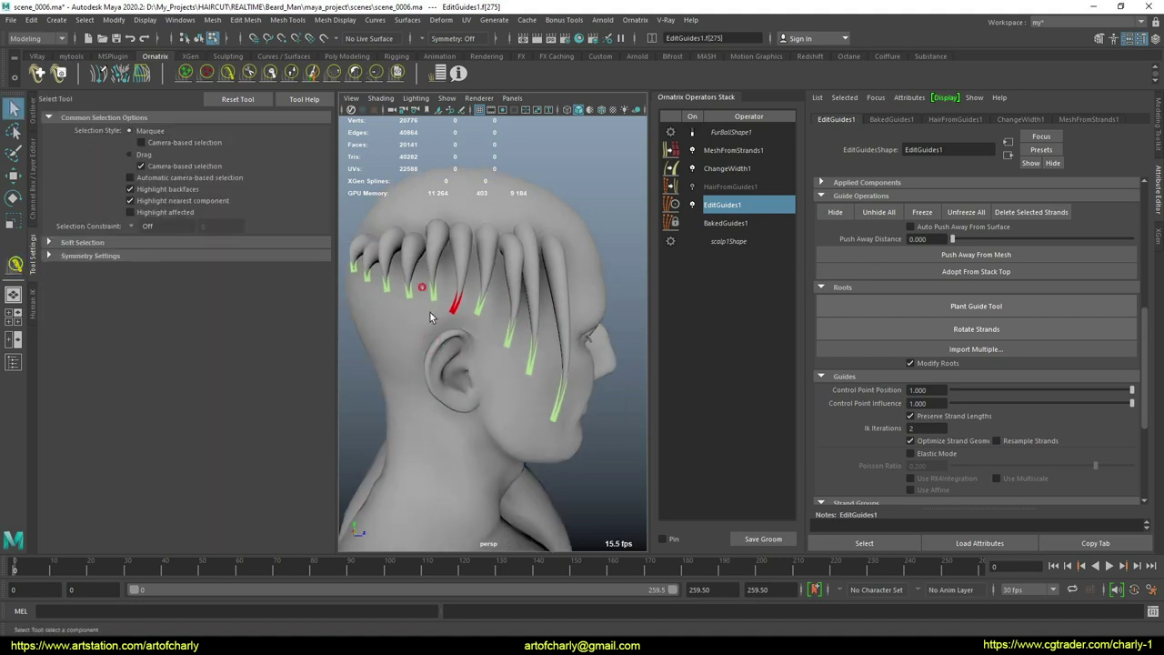
click(431, 316)
key(ctrl+z)
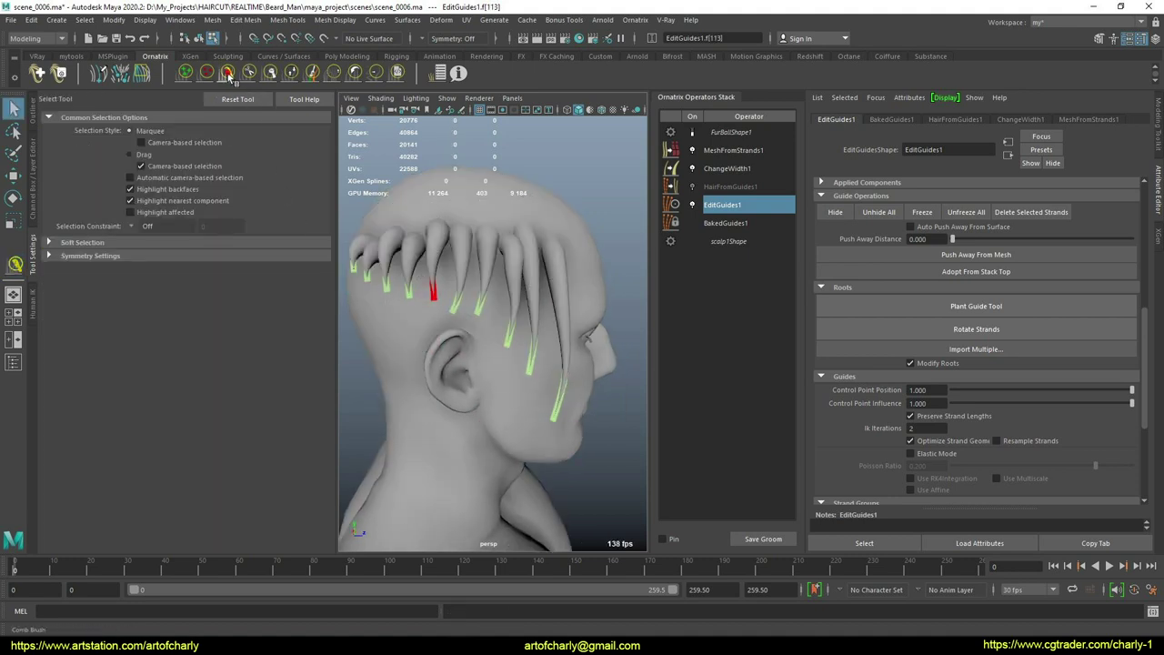
click(228, 75)
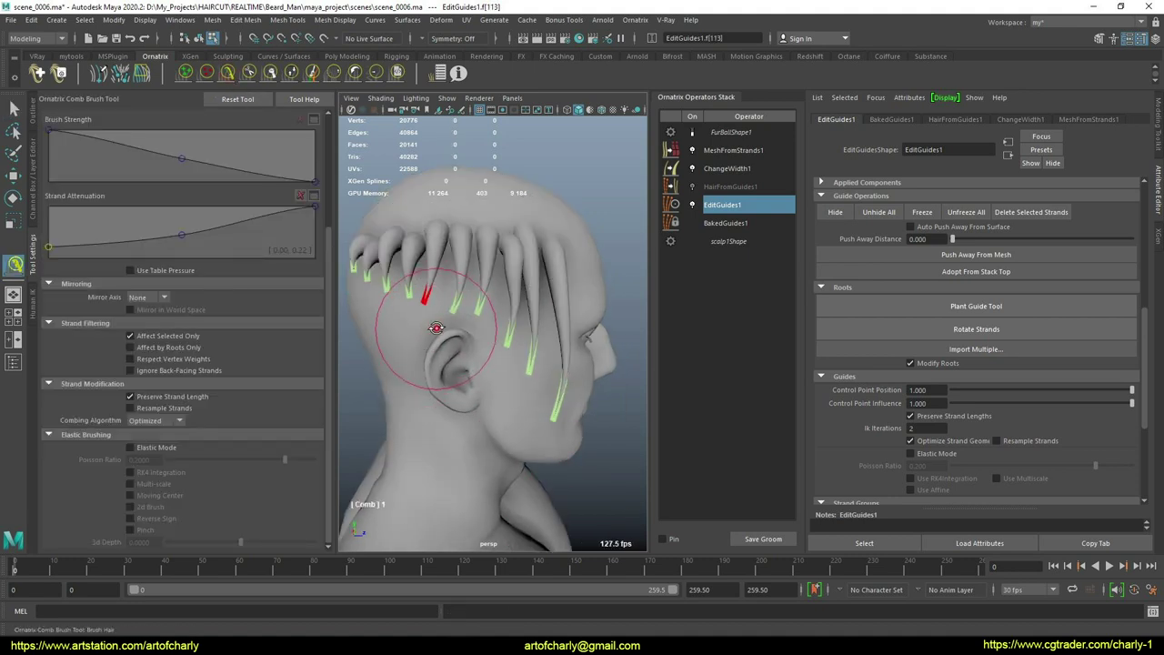
alt+drag(435, 319, 462, 294)
Step: Comb the tips of the seventh and eighth guides from the front backward, selecting one guide at a time
key(q)
click(228, 74)
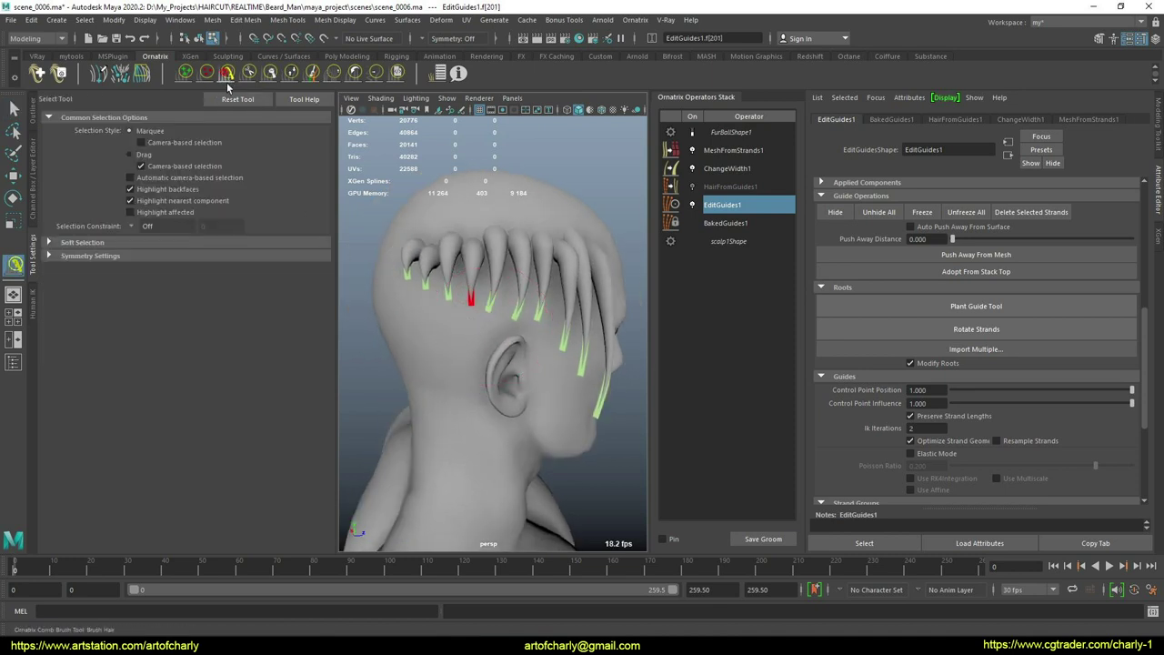
alt+drag(478, 341, 469, 297)
key(q)
click(228, 75)
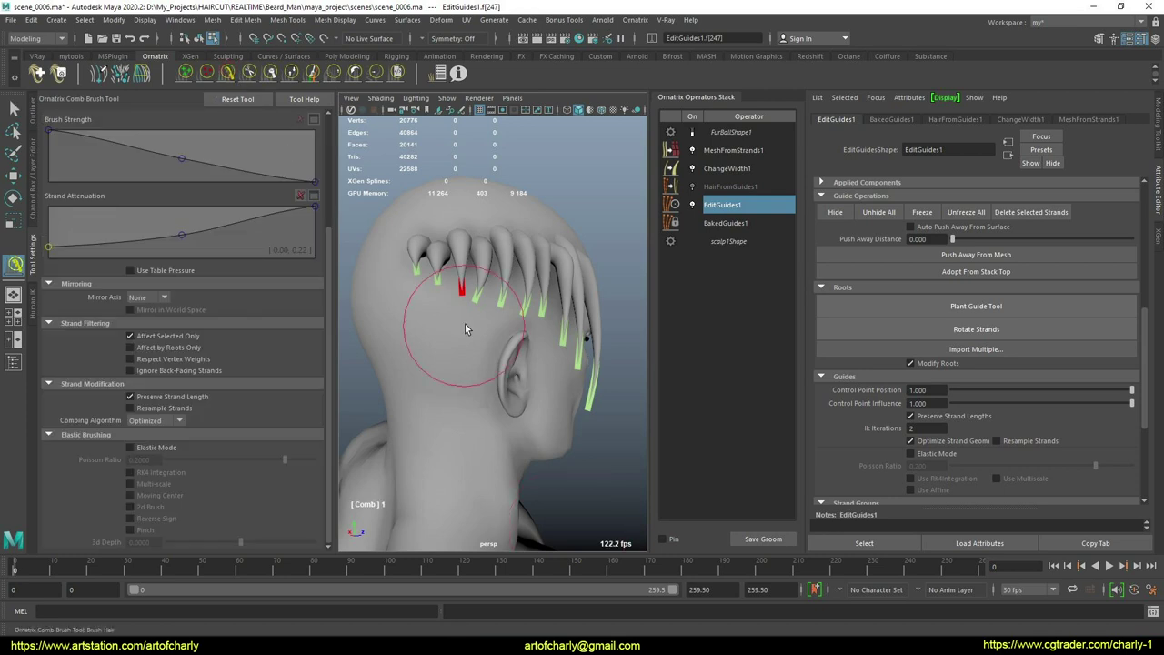
Step: Select the ninth guide from the front, near the back of the head, and comb its tip backward
key(q)
click(439, 307)
key(ctrl+z)
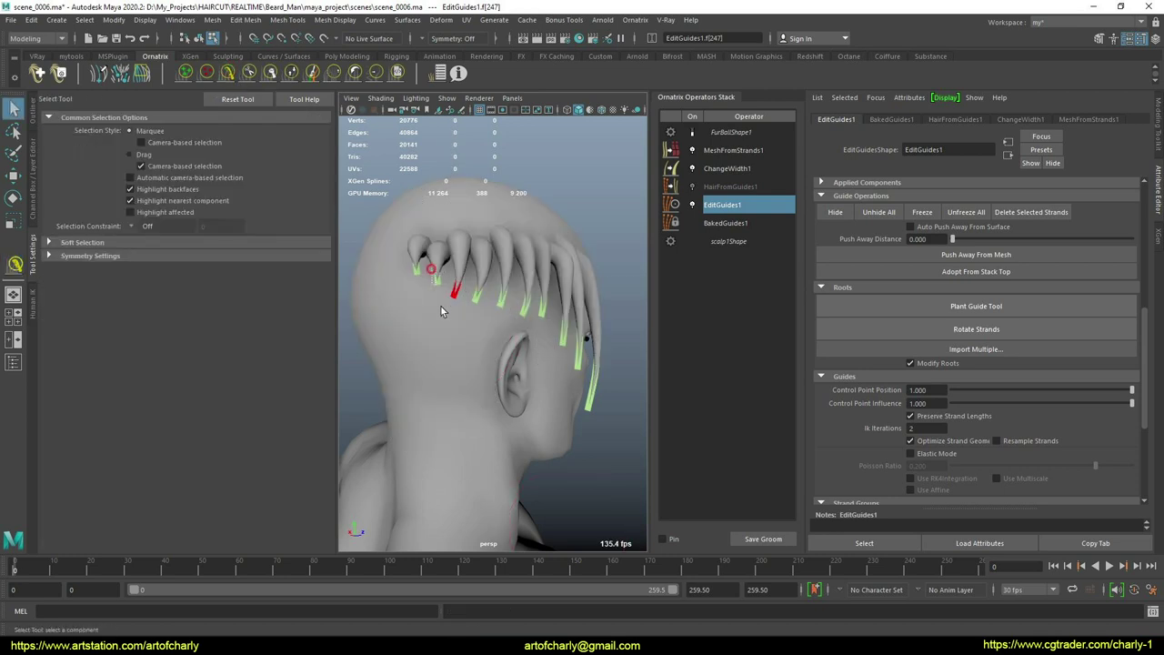
click(228, 74)
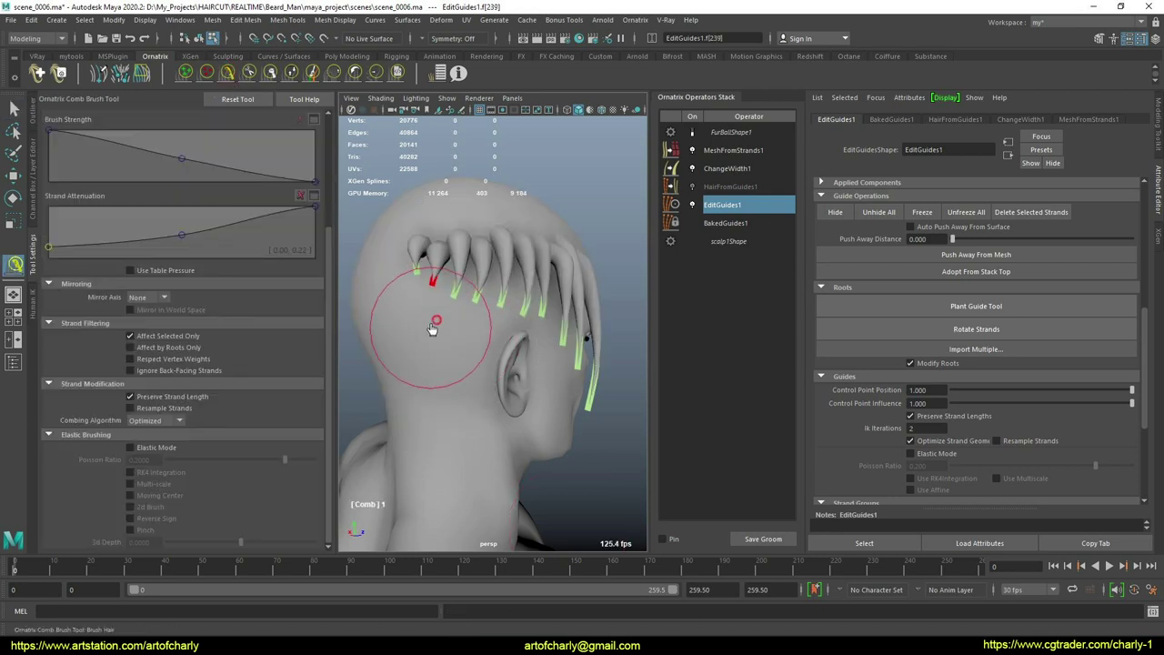
key(q)
alt+drag(478, 273, 502, 193)
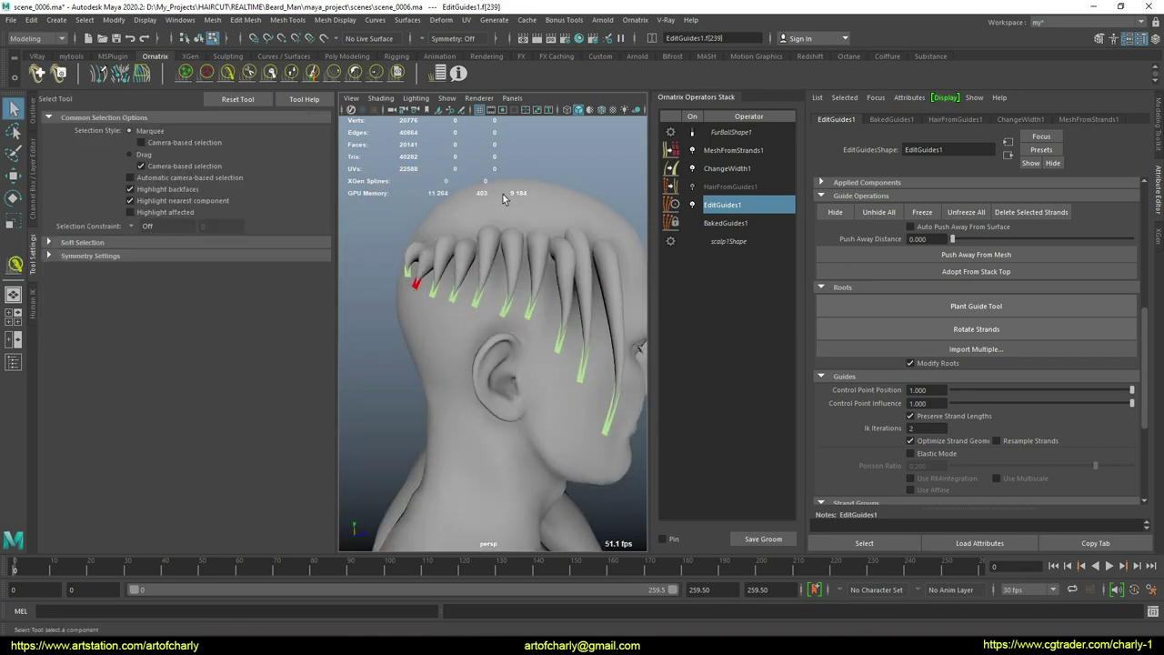
Step: Rename the ChangeWidth1 operator in the Ornatrix stack to mfs
click(758, 168)
click(742, 169)
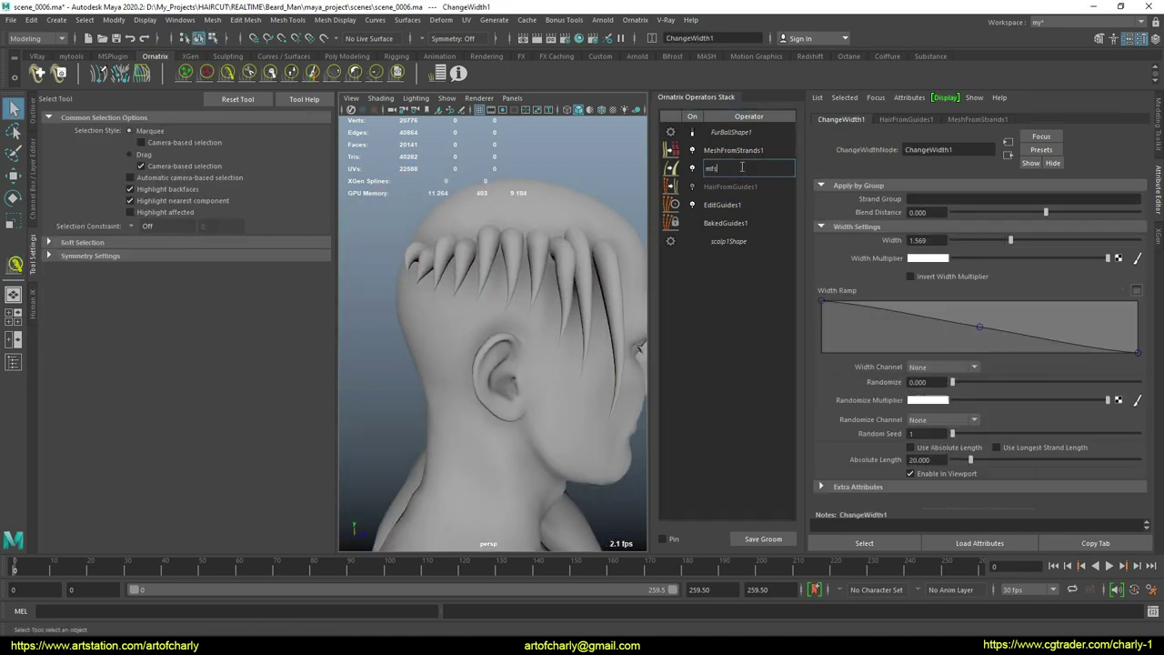
key(Return)
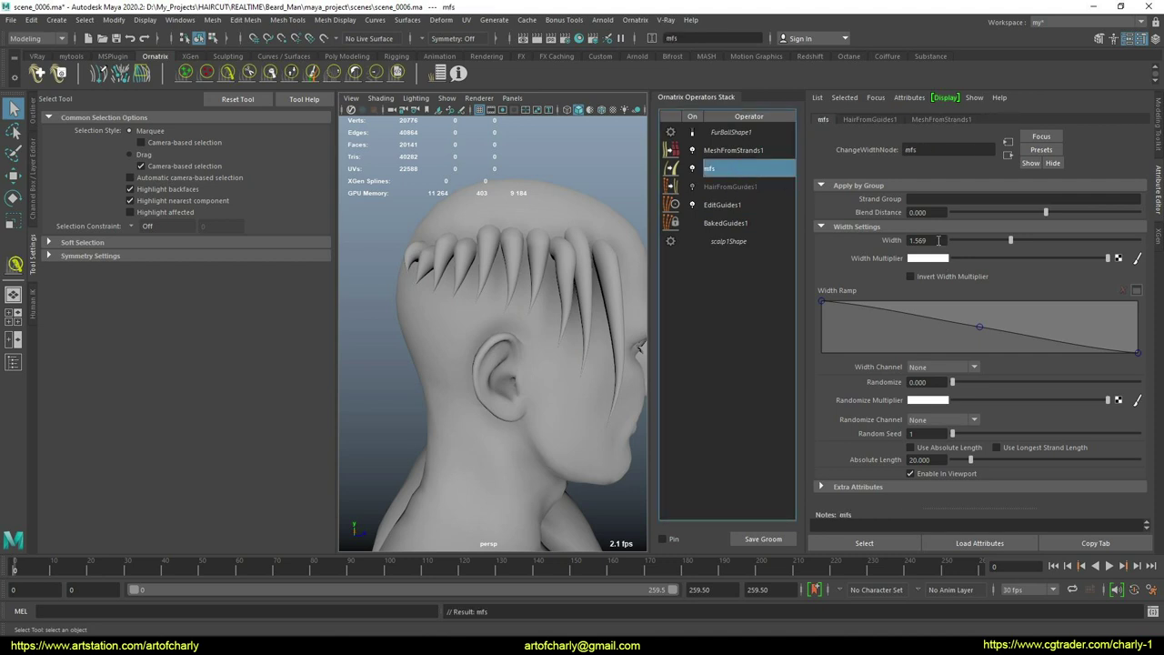
Step: Set the mfs operator's width to 1 and raise the middle point of its width ramp to full width
drag(1007, 242, 994, 241)
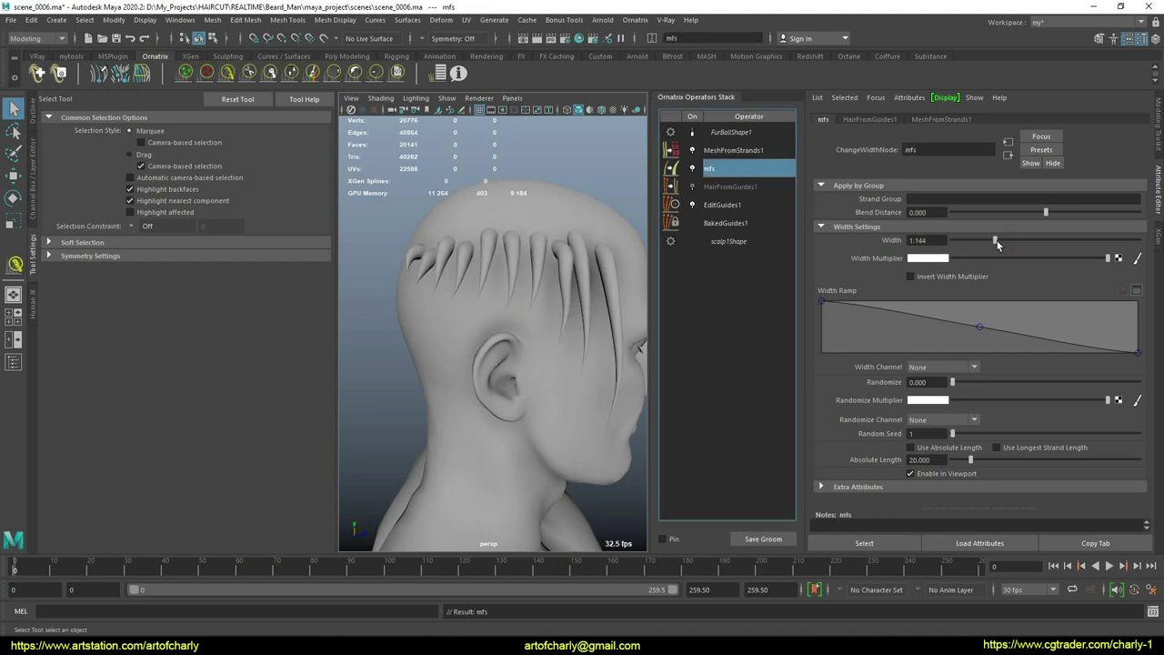
click(939, 239)
text(1)
key(Return)
drag(979, 326, 977, 302)
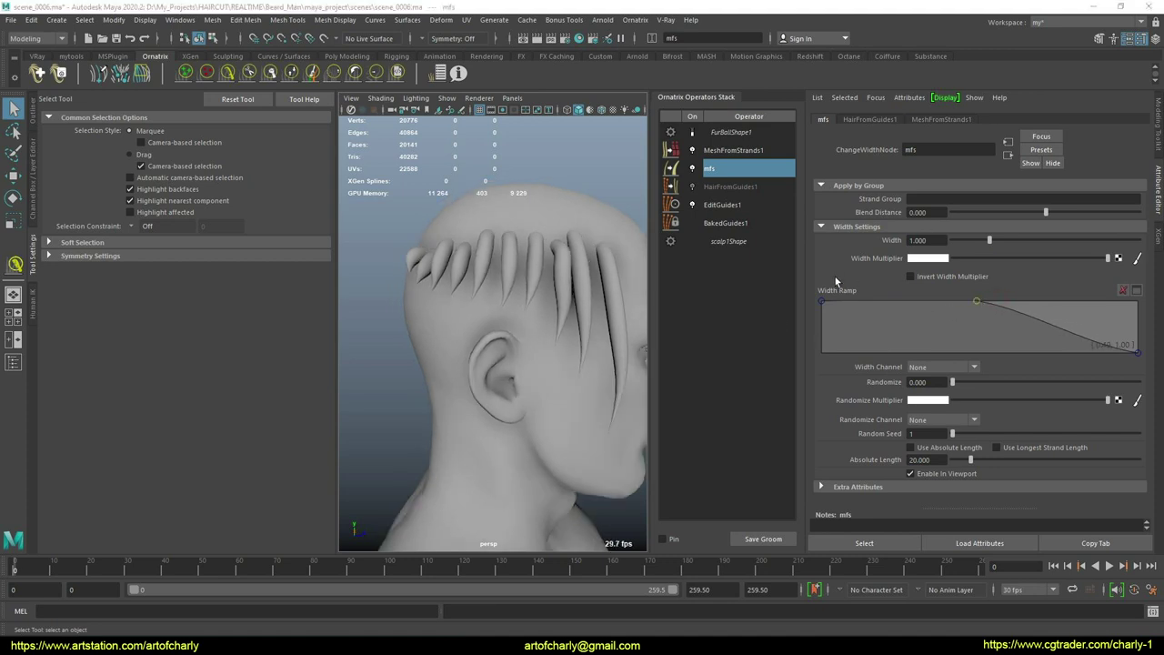
Step: Duplicate the mfs width operator above itself and rename the copy view
right_click(727, 175)
click(735, 174)
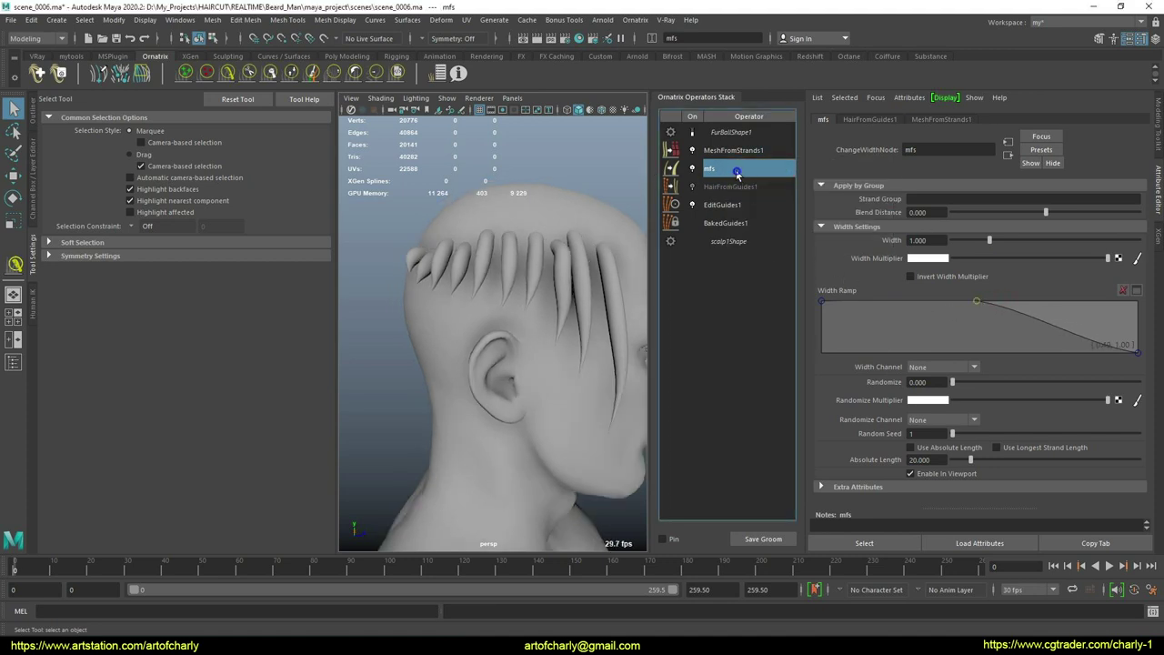
right_click(736, 173)
click(770, 214)
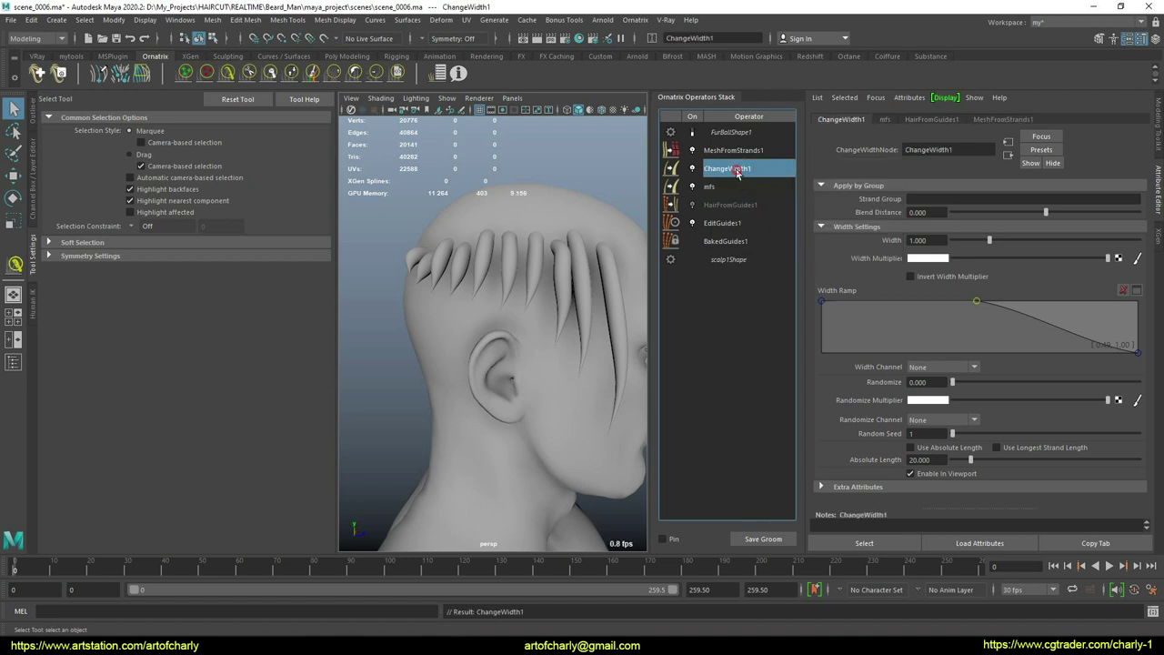
double_click(738, 171)
key(Return)
Step: Set the view operator's width to 0.3
drag(978, 234, 969, 241)
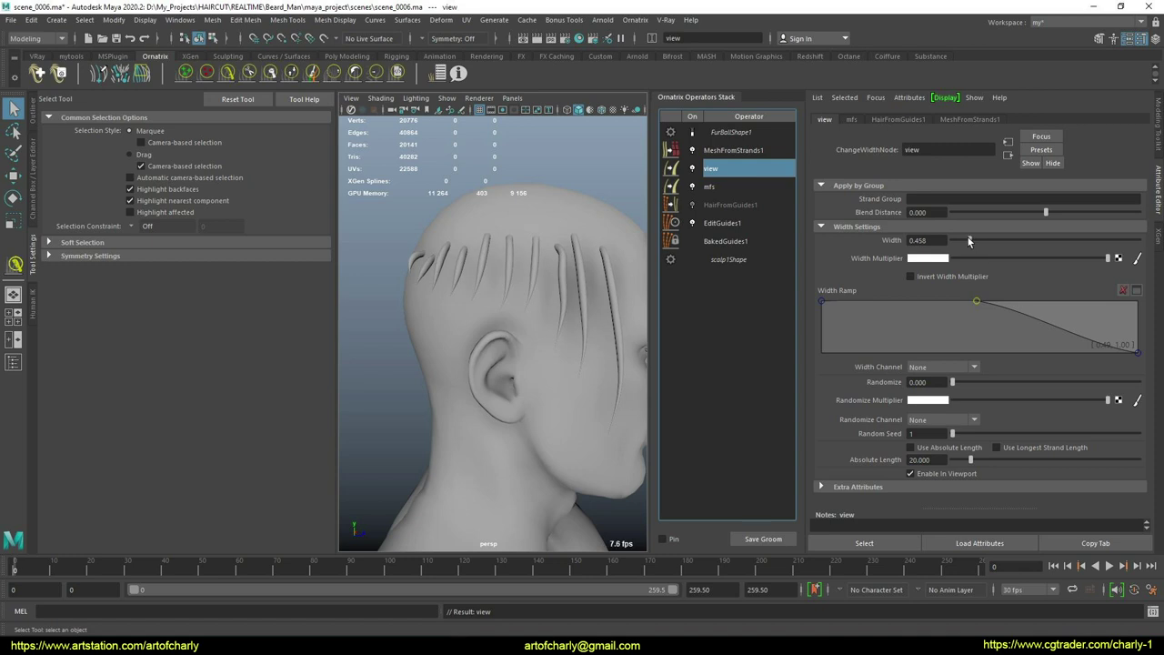
double_click(919, 239)
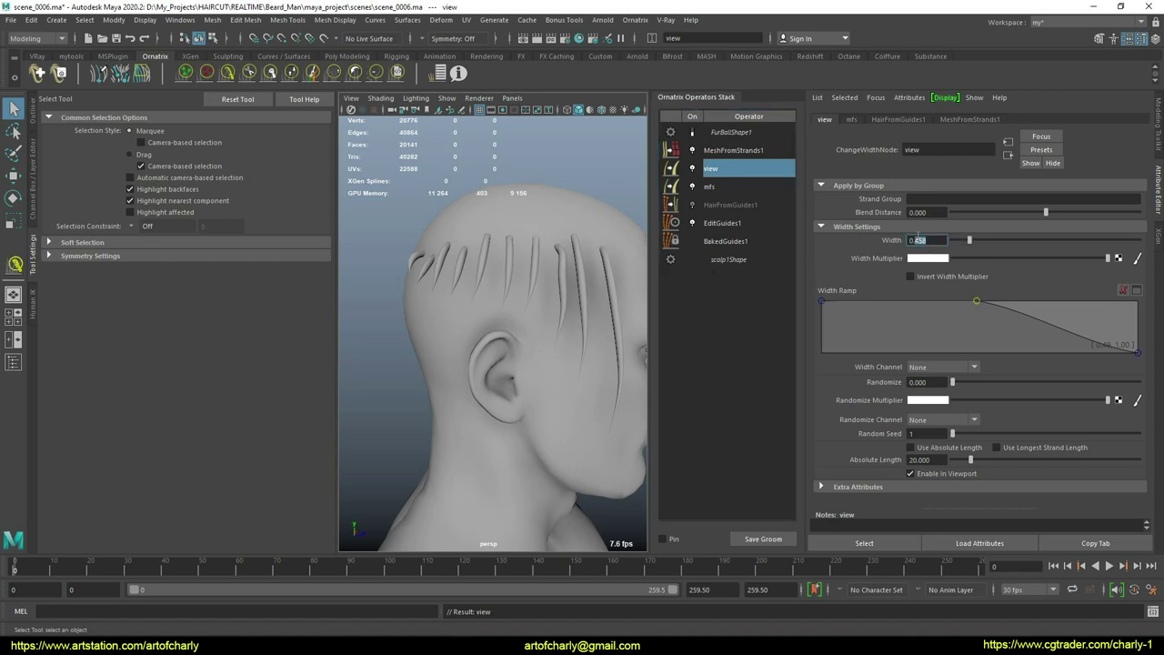
text(0.3)
key(Return)
alt+drag(563, 244, 515, 280)
Step: Disable the view and MeshFromStrands1 operators and activate strand selection on EditGuides1
click(693, 169)
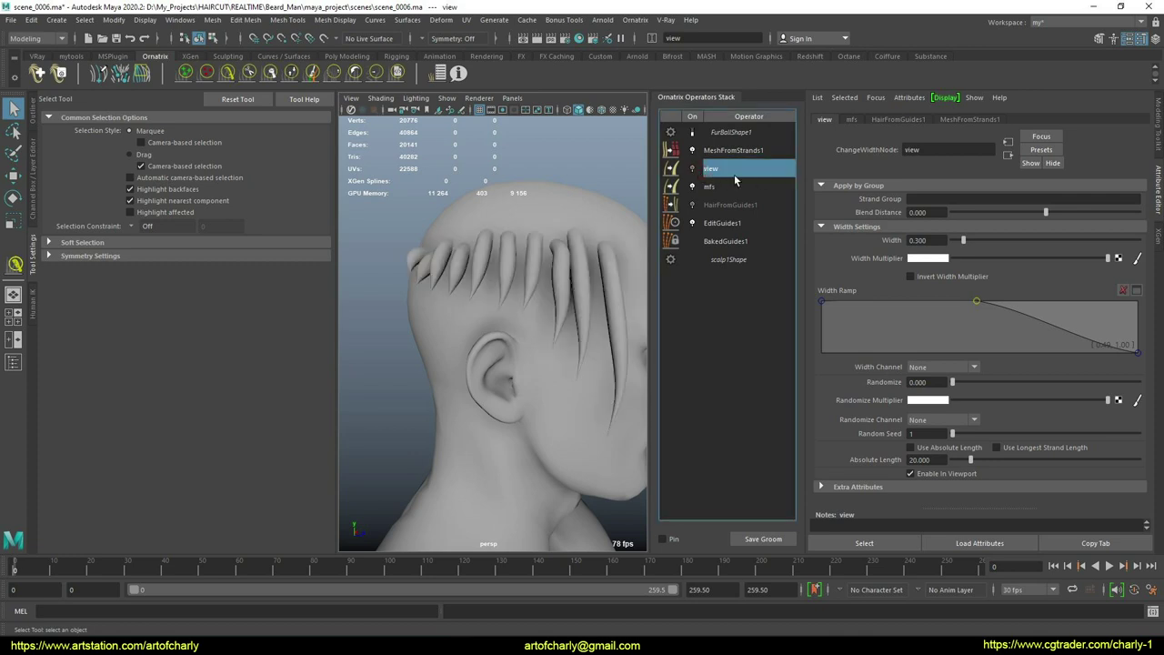
click(694, 151)
click(729, 224)
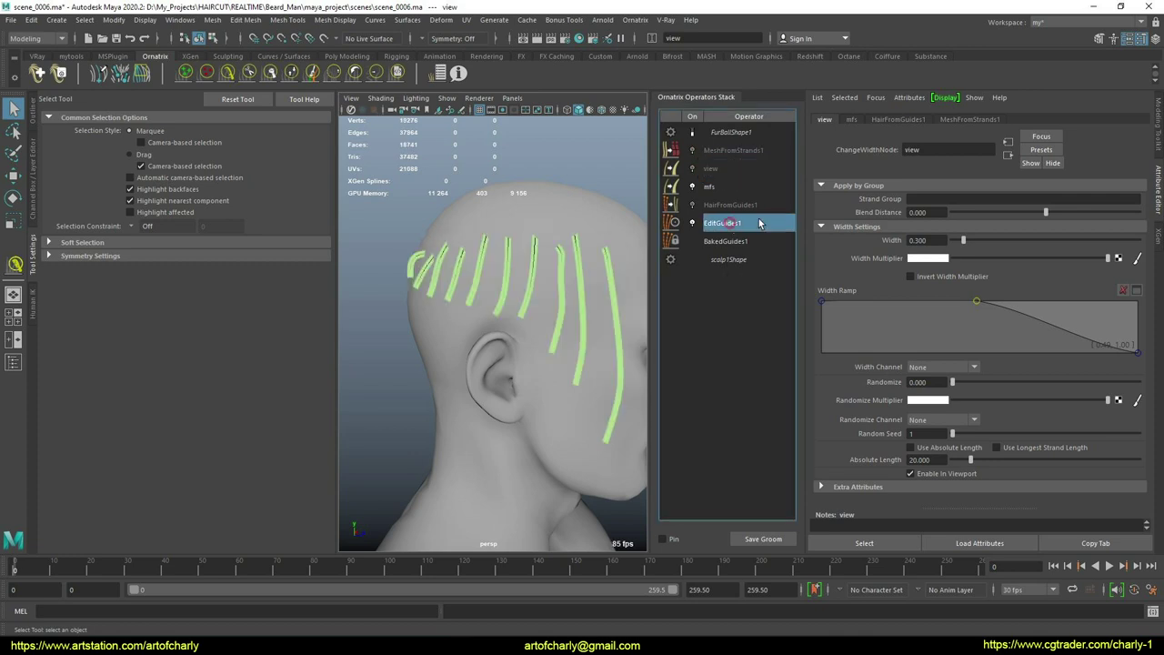
scroll(945, 208, up, 5)
click(916, 202)
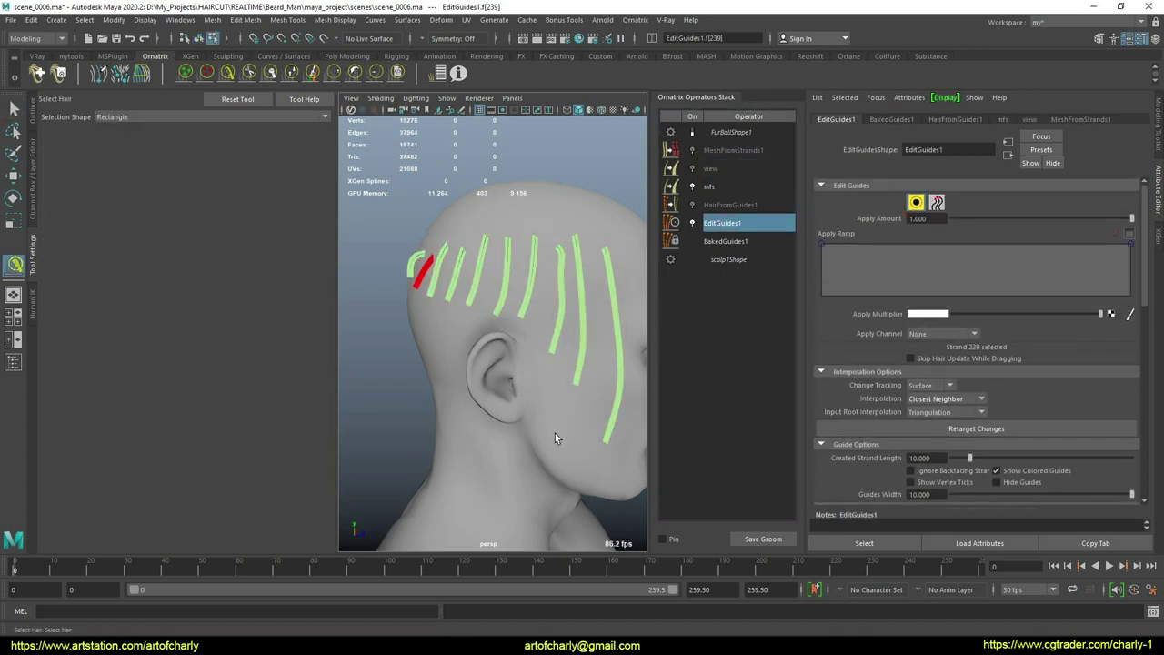
Step: Select the third guide from the front and smooth it with the Smooth brush
alt+drag(522, 376, 537, 344)
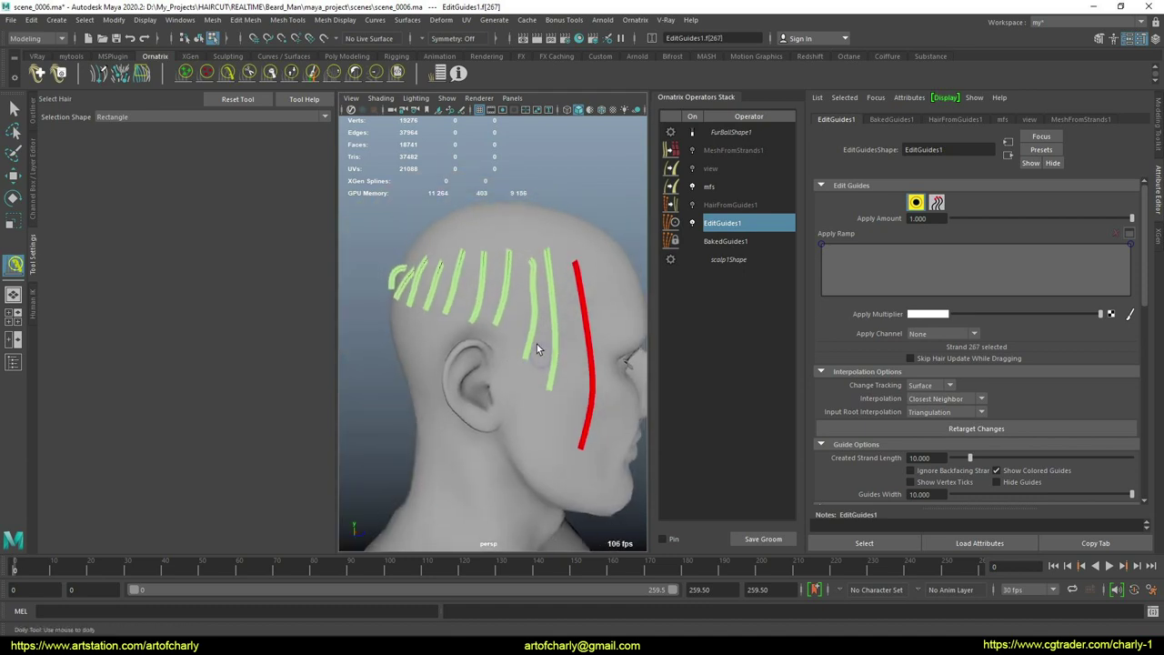
click(526, 356)
mouse_move(464, 346)
alt+mouse_down()
mouse_move(409, 350)
mouse_move(455, 346)
alt+mouse_up()
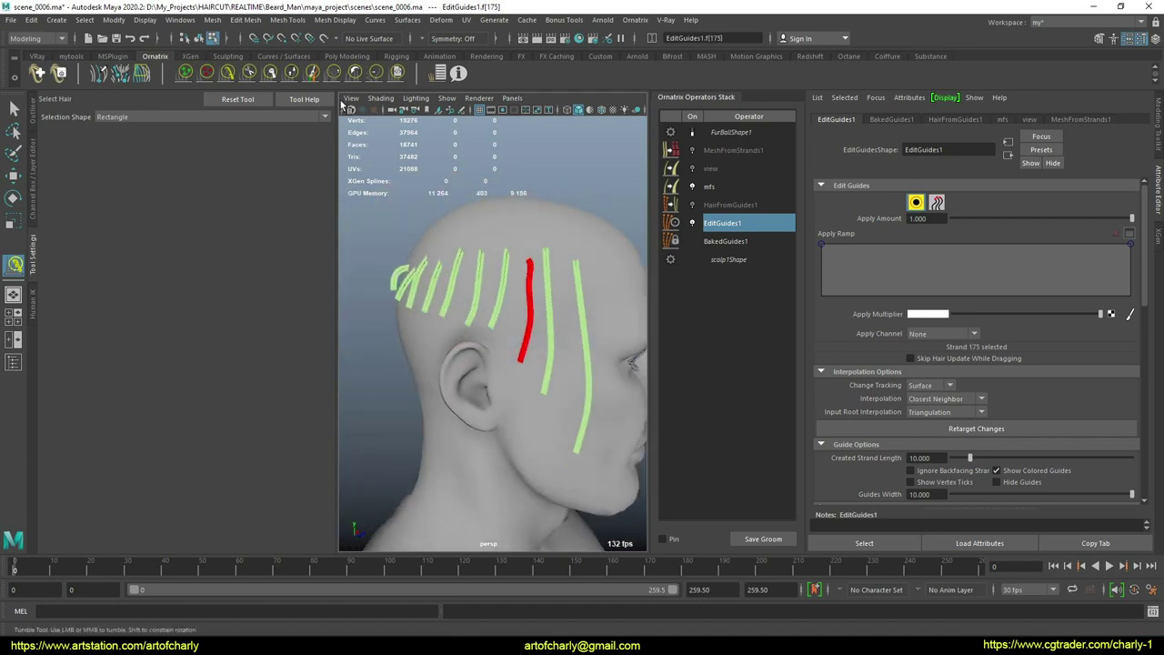
click(376, 76)
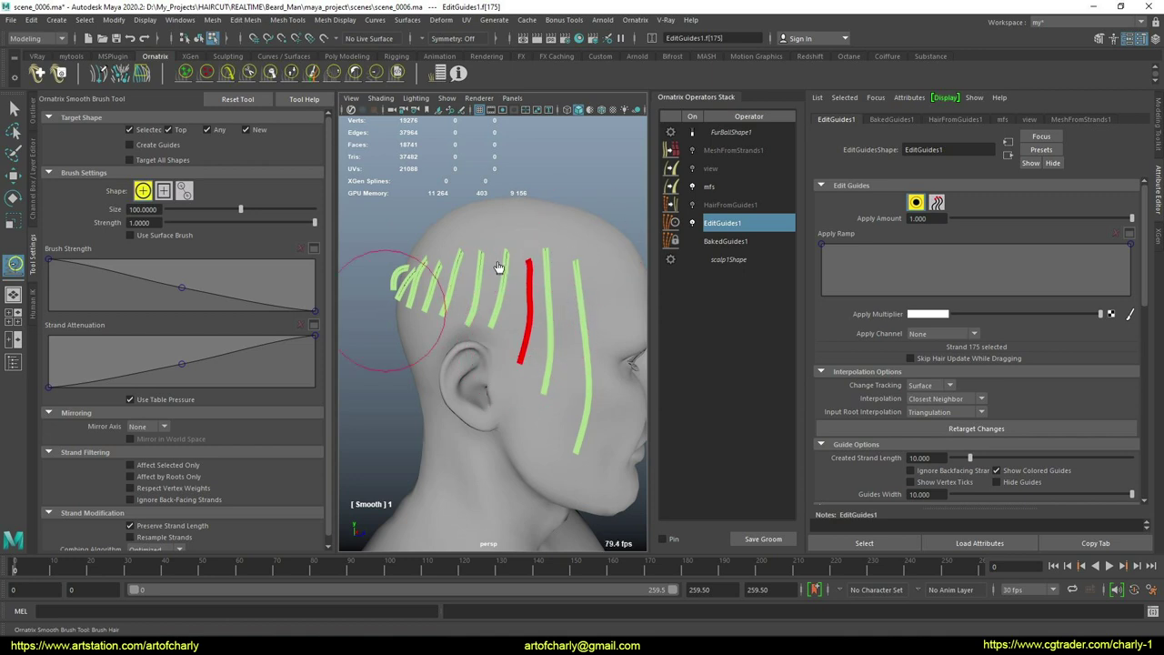
key(q)
Step: Select all ten visible guides of the row and unhide all the other guides
alt+drag(508, 364, 550, 348)
drag(380, 256, 642, 400)
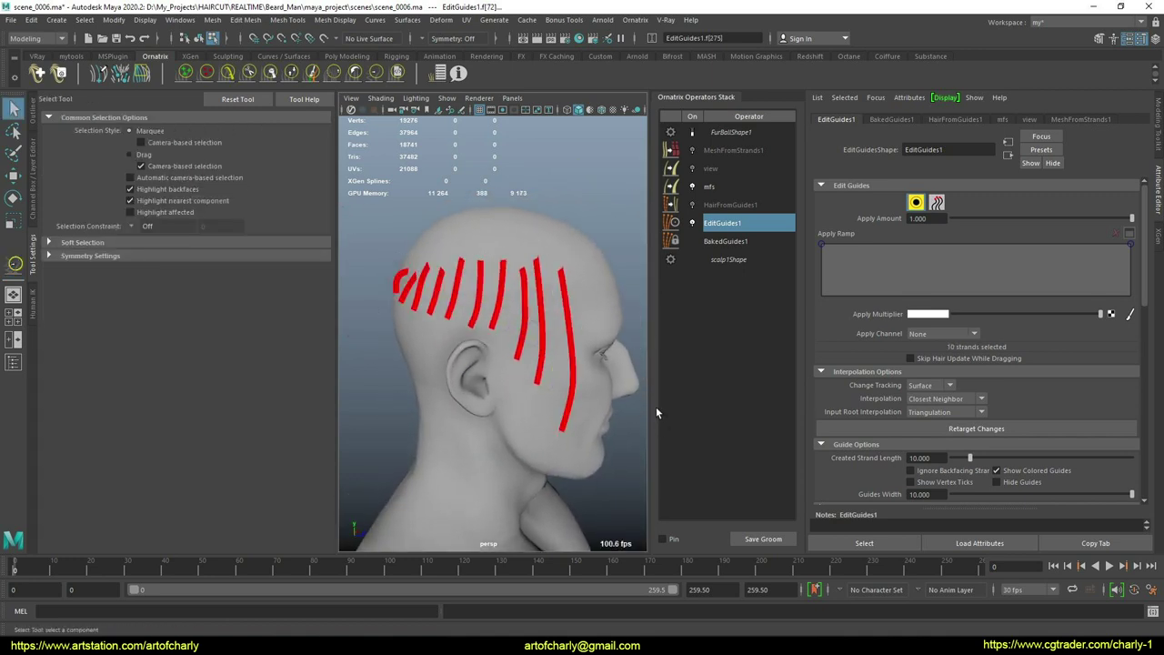
scroll(842, 319, down, 3)
click(875, 428)
Step: Select the short pink guide beside the green guide just above the ear and comb its tip backward
alt+drag(498, 411, 526, 314)
scroll(532, 354, up, 6)
click(532, 261)
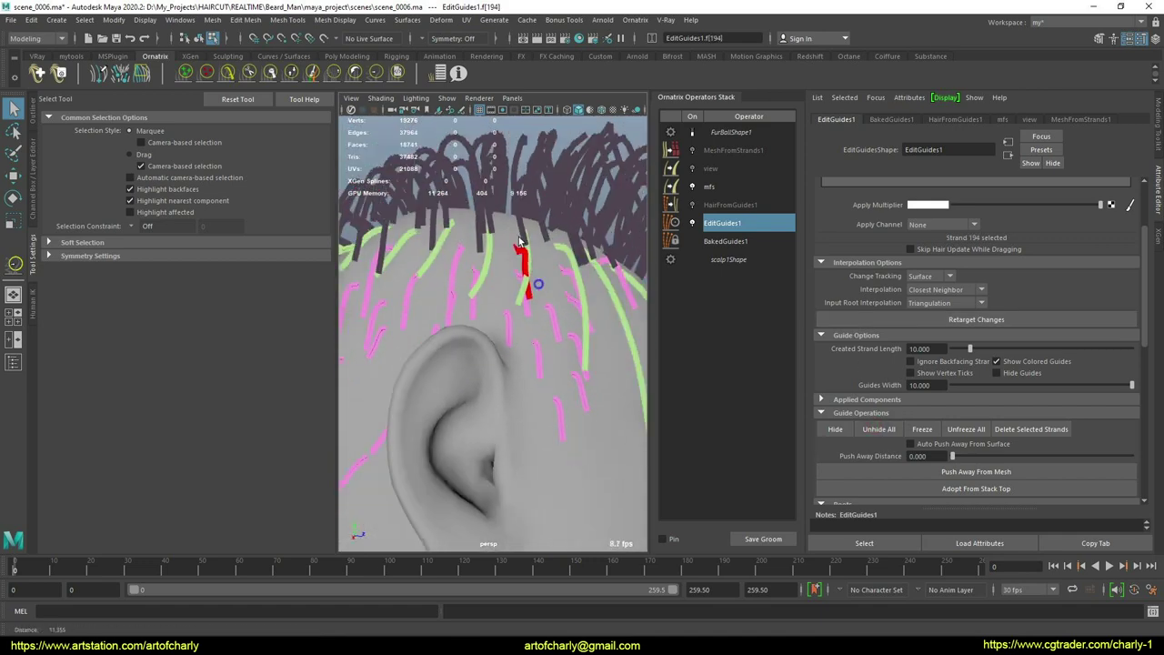
alt+drag(532, 261, 549, 343)
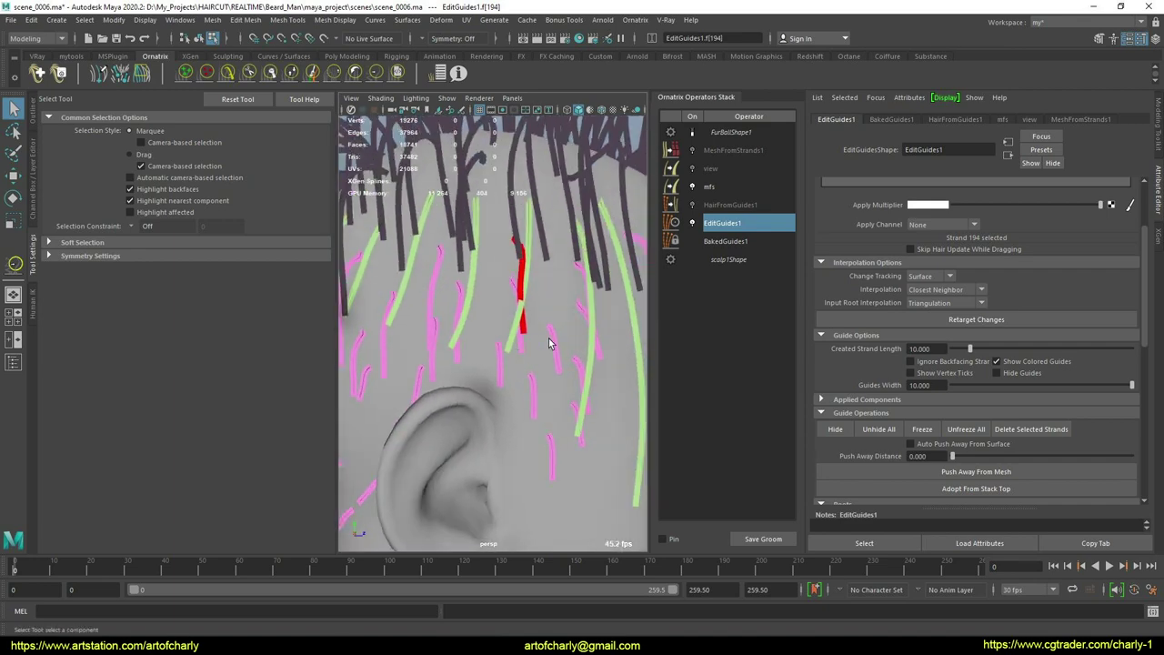
key(y)
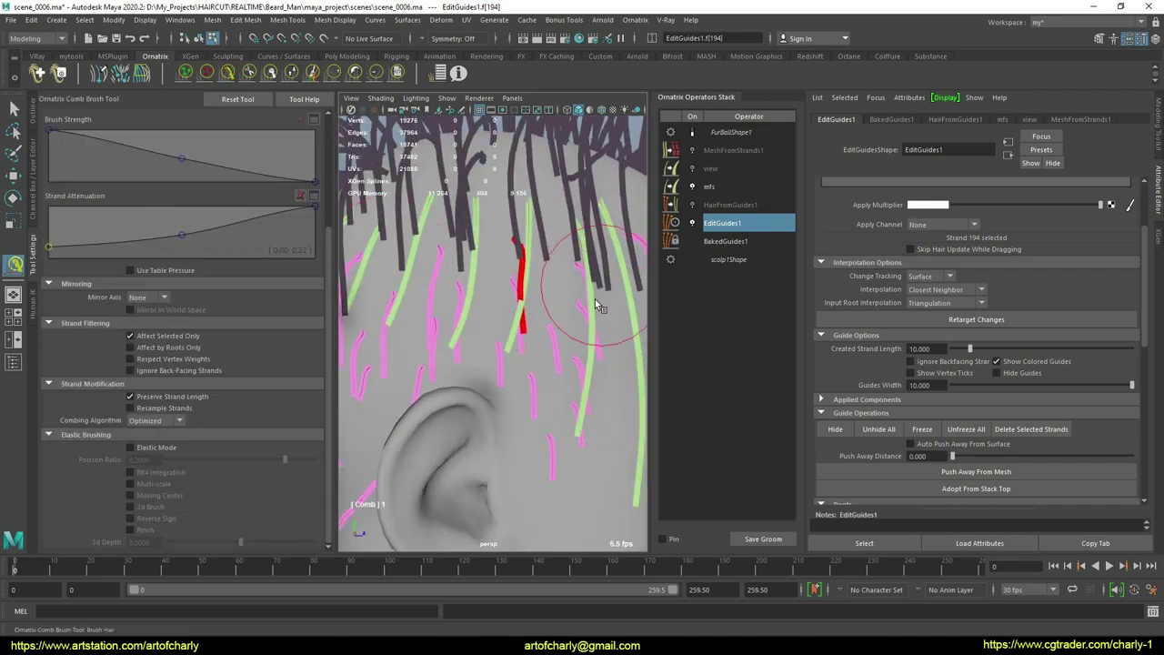
alt+drag(596, 307, 535, 300)
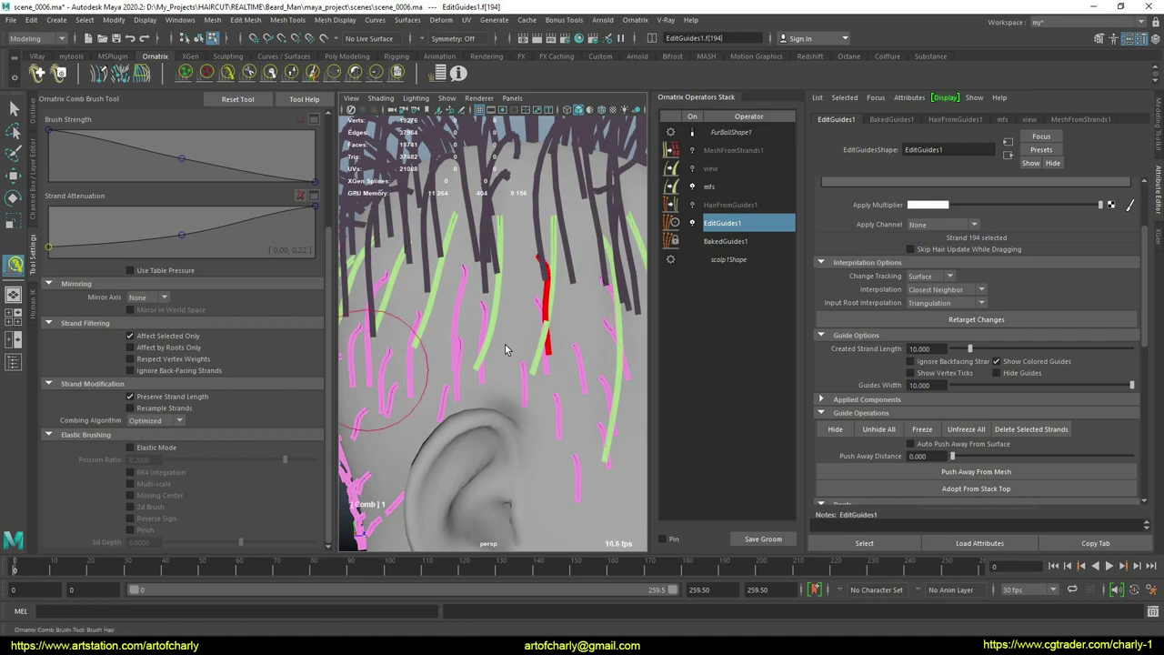
mouse_move(563, 342)
mouse_down()
mouse_move(556, 365)
mouse_move(533, 377)
mouse_move(481, 372)
mouse_move(535, 369)
mouse_up()
key(q)
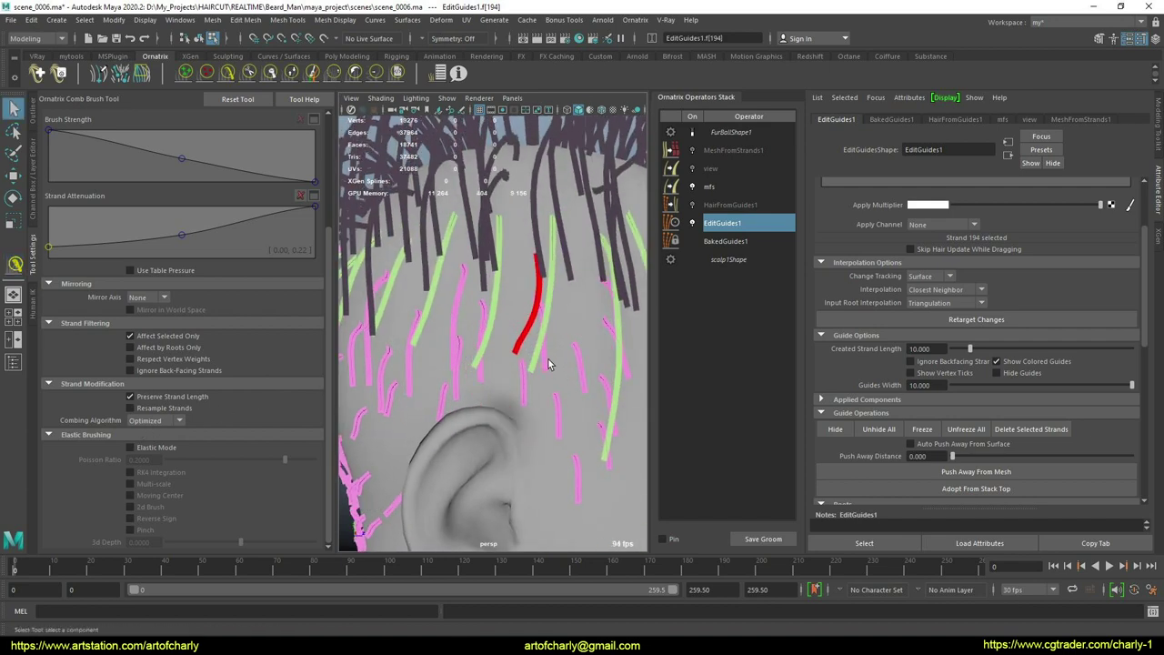
Step: Select the next short pink guide below, above the front of the ear, and comb it back toward the ear
click(546, 365)
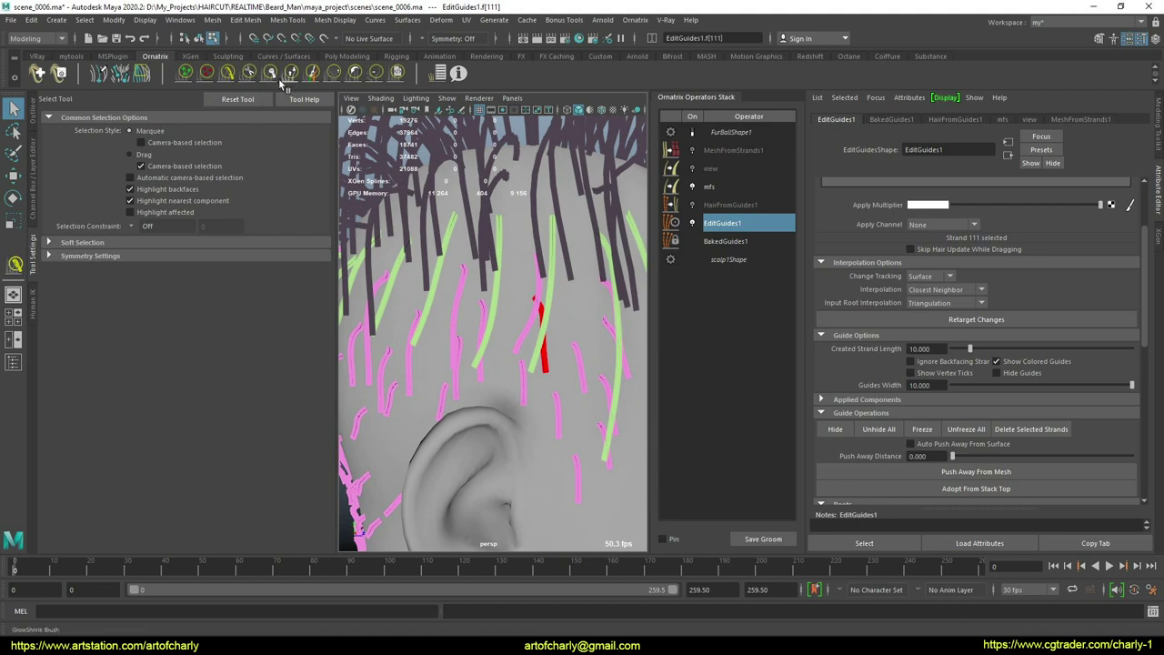
click(228, 74)
mouse_move(548, 399)
mouse_down()
mouse_move(559, 366)
mouse_move(541, 387)
mouse_move(567, 379)
mouse_move(537, 389)
mouse_move(569, 379)
mouse_move(537, 385)
mouse_move(577, 351)
mouse_move(548, 355)
mouse_move(622, 370)
mouse_move(533, 351)
mouse_move(613, 358)
mouse_move(516, 376)
mouse_move(503, 404)
mouse_move(506, 378)
mouse_move(533, 384)
mouse_move(479, 343)
mouse_up()
Step: Select the dark guides covering the top of the head and hide them
scroll(538, 385, down, 6)
key(q)
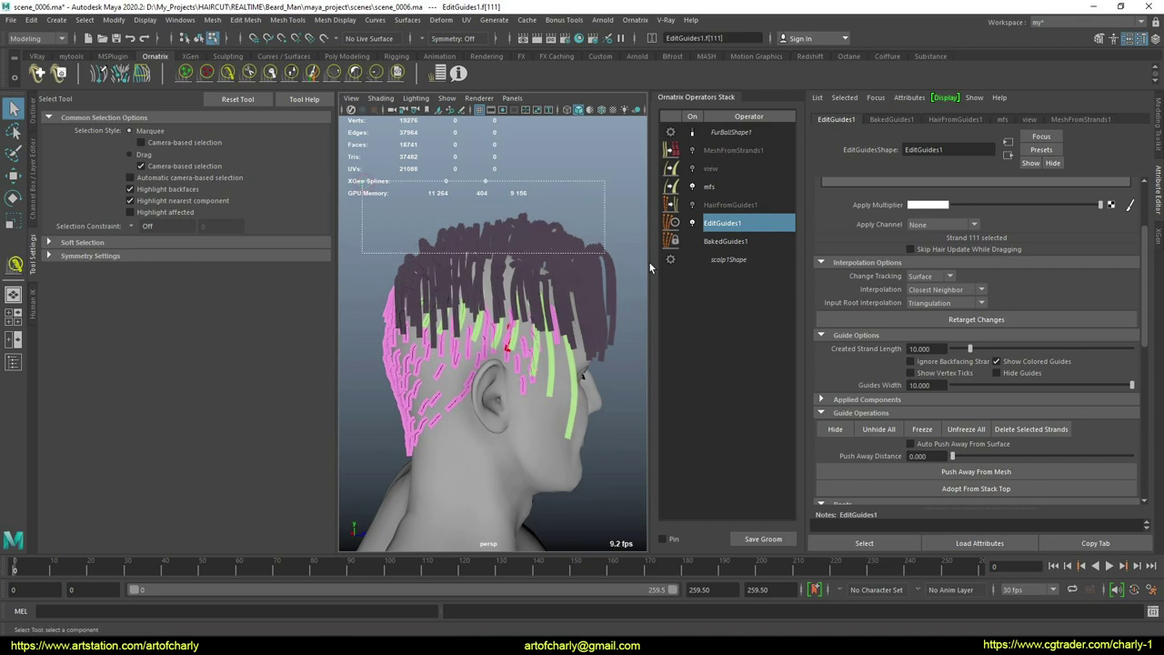
alt+drag(591, 300, 456, 283)
click(835, 429)
Step: Select the remaining dark guides along the upper side of the head, from the forehead to the back
mouse_move(527, 293)
alt+mouse_down()
mouse_move(473, 289)
mouse_move(535, 289)
alt+mouse_up()
alt+drag(535, 289, 495, 284)
shift+drag(514, 261, 582, 314)
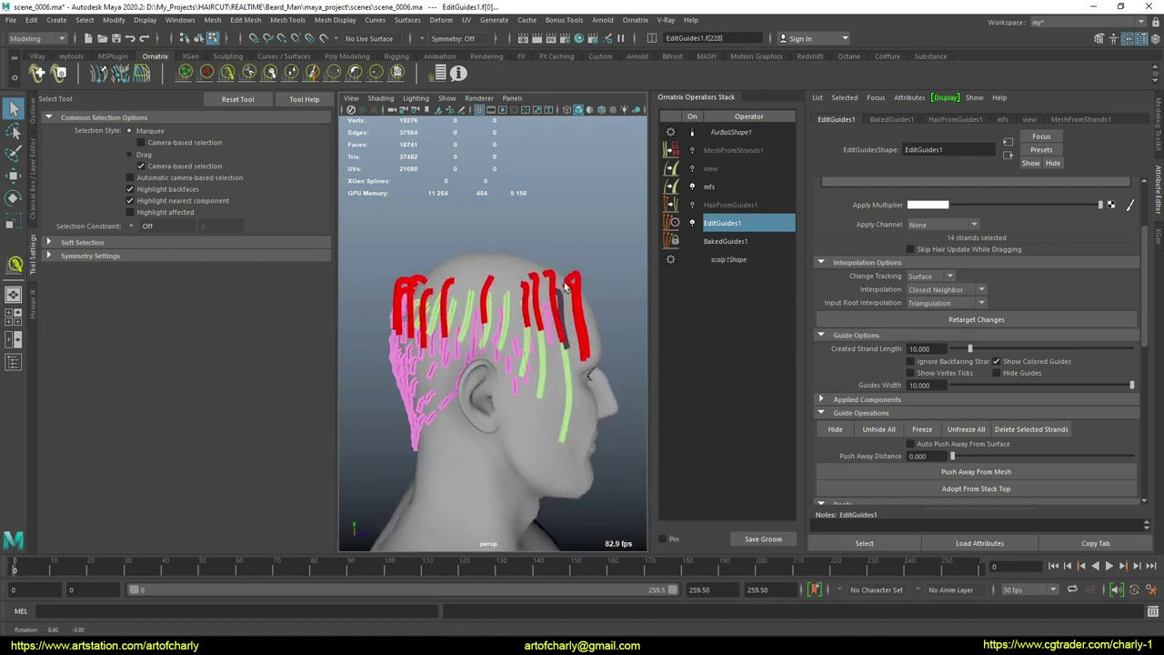
alt+right_drag(528, 307, 552, 303)
alt+drag(579, 293, 520, 300)
Step: Remove the guides on the far side of the head from the selection, keeping only the ear-side ones
alt+right_drag(591, 295, 561, 294)
alt+drag(561, 294, 569, 327)
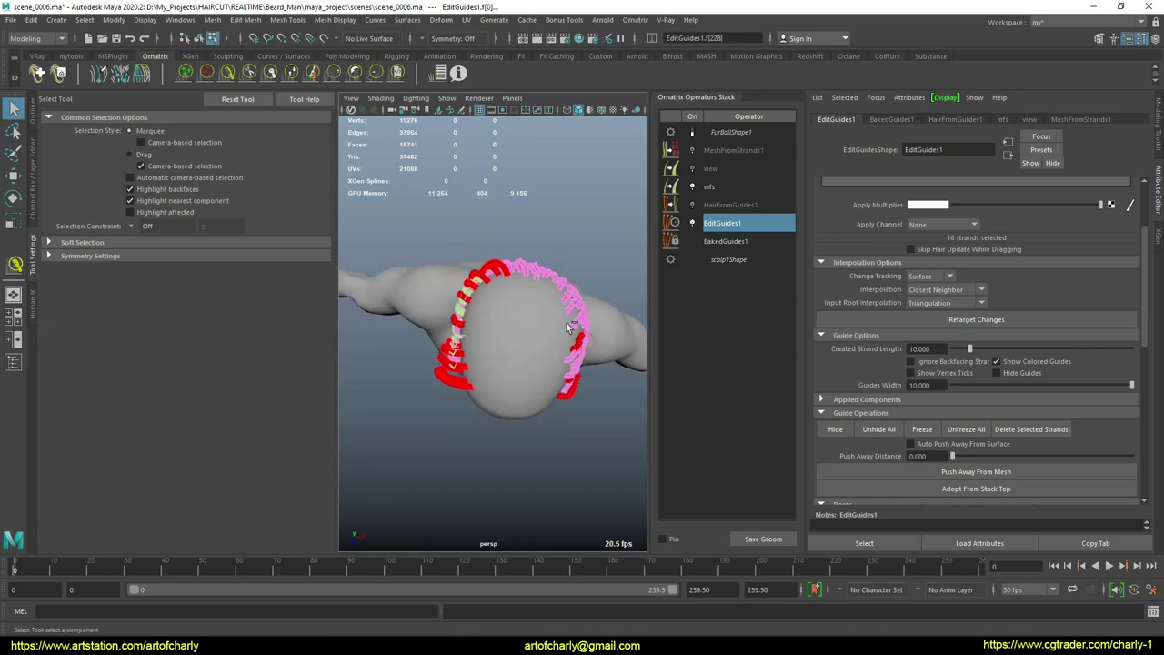
alt+drag(534, 381, 537, 284)
ctrl+drag(514, 293, 531, 281)
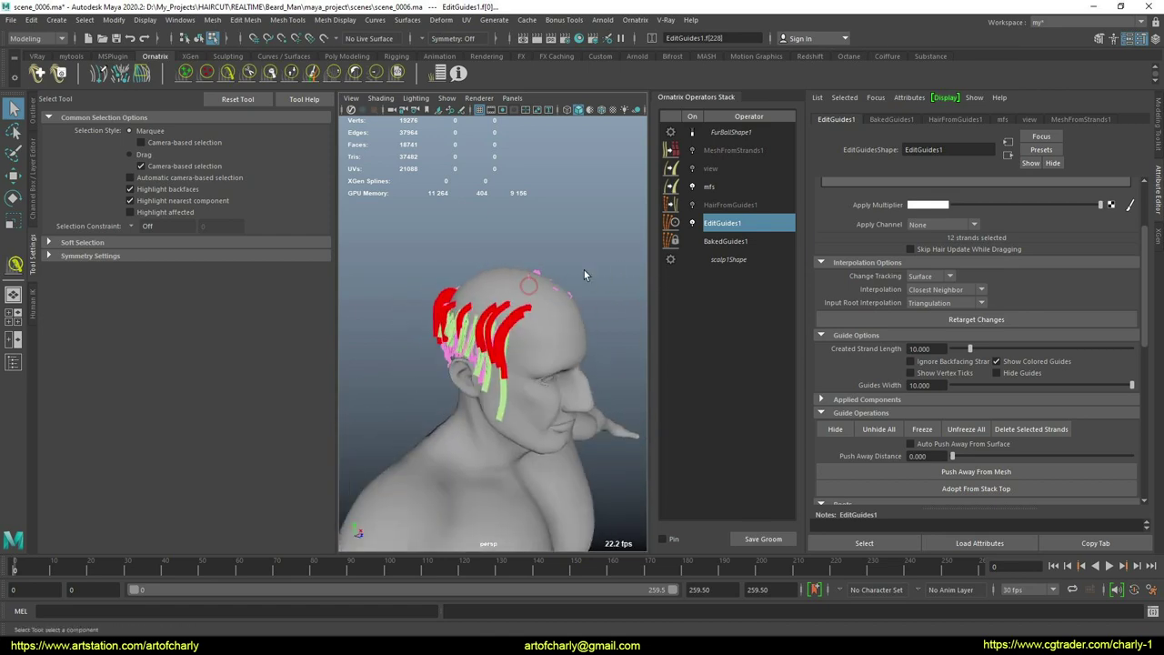
Step: Comb the selected ear-side guides downward and forward along the side of the head
alt+right_drag(509, 314, 541, 352)
alt+drag(541, 352, 567, 358)
alt+right_drag(568, 358, 538, 342)
mouse_move(538, 342)
alt+mouse_down()
mouse_move(568, 326)
mouse_move(577, 346)
mouse_move(565, 366)
mouse_move(428, 309)
mouse_move(592, 340)
alt+mouse_up()
click(227, 71)
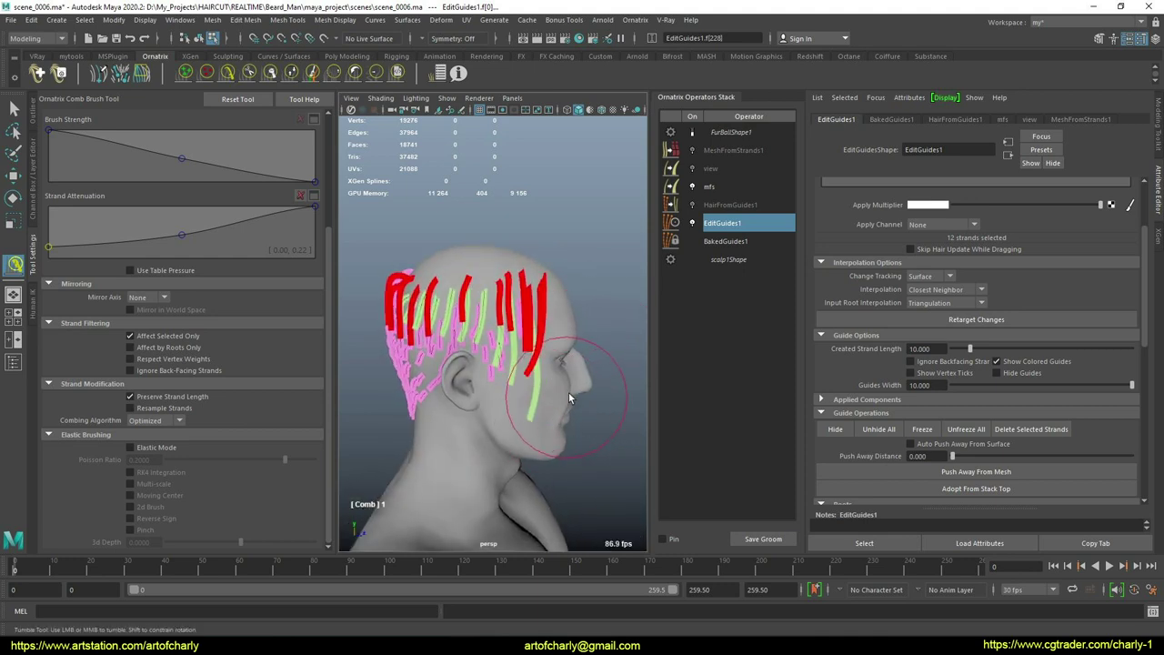
alt+drag(565, 396, 552, 392)
mouse_move(551, 391)
mouse_down()
mouse_move(523, 359)
mouse_move(530, 386)
mouse_move(609, 373)
mouse_move(577, 344)
mouse_up()
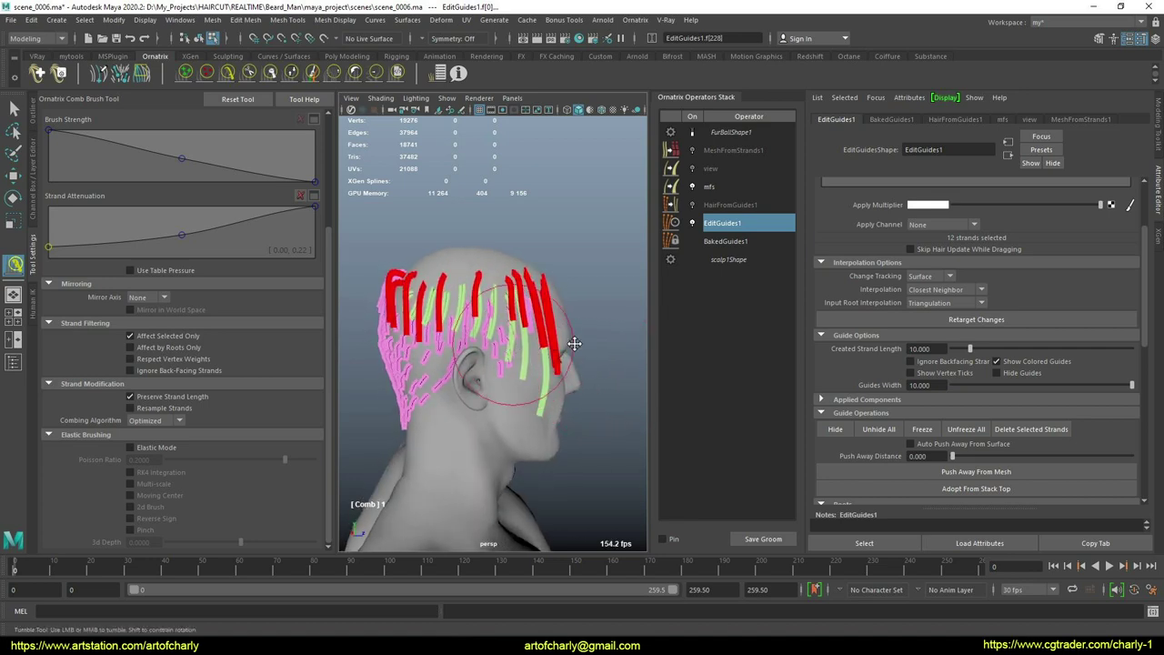
Step: Try to comb the selected guides behind the ear forward, and undo the stroke
alt+middle_drag(476, 331, 537, 334)
scroll(537, 334, up, 3)
scroll(537, 334, up, 2)
mouse_move(536, 334)
alt+mouse_down()
mouse_move(526, 356)
mouse_move(535, 349)
alt+mouse_up()
drag(517, 260, 546, 293)
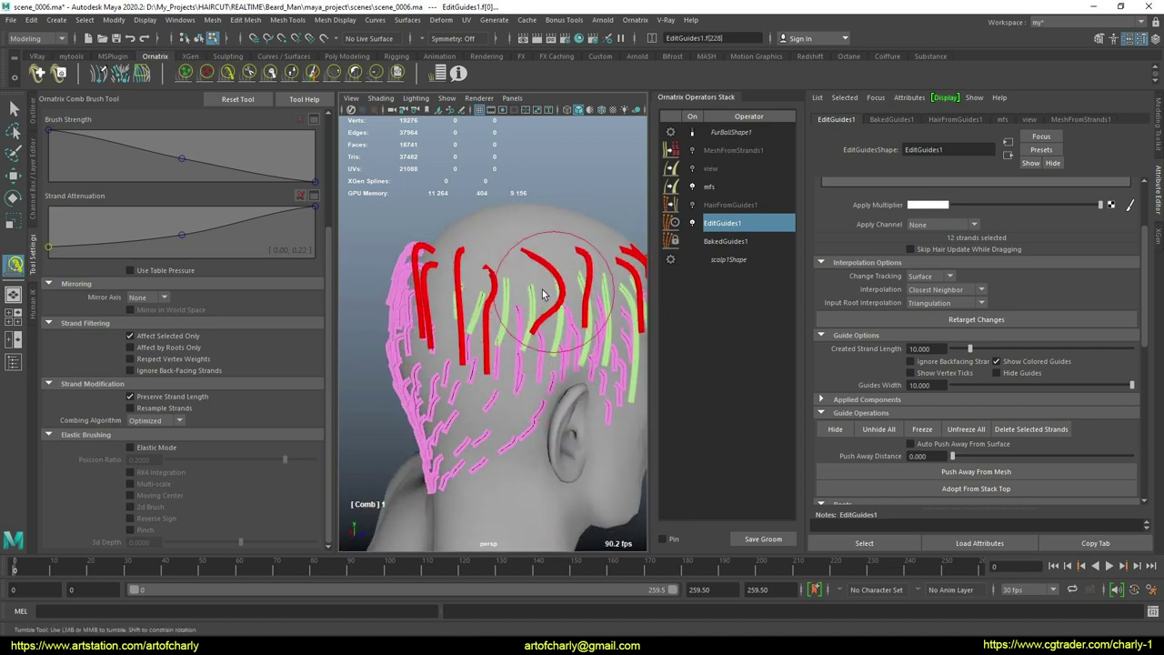
key(ctrl+z)
Step: Select all the short pink guides around the back and sides by their strand group and freeze them
key(q)
mouse_move(533, 340)
alt+mouse_down()
mouse_move(592, 328)
mouse_move(451, 329)
alt+mouse_up()
scroll(450, 330, up, 3)
scroll(426, 287, down, 4)
alt+drag(452, 252, 491, 264)
drag(511, 496, 579, 253)
scroll(910, 319, down, 10)
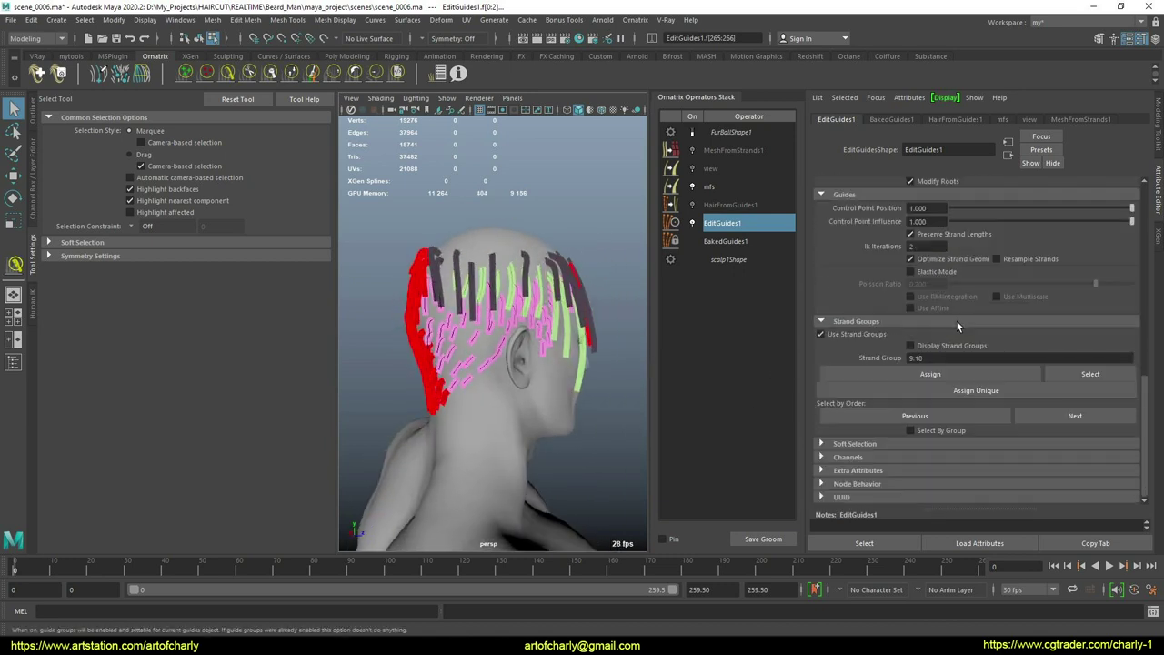
click(469, 366)
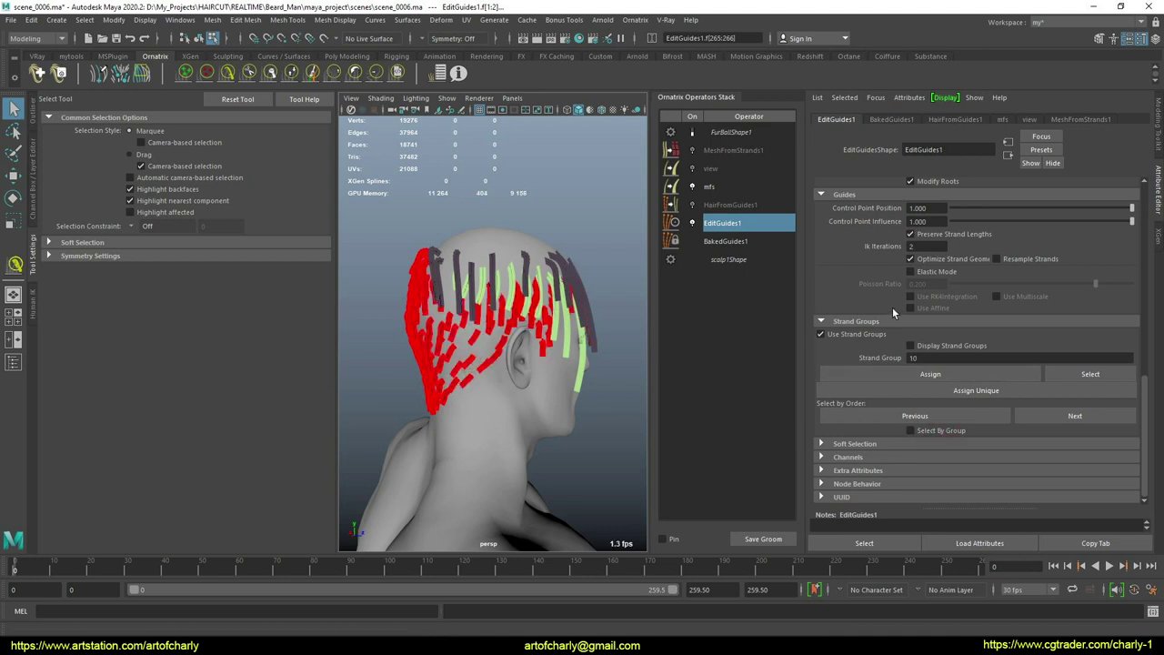
scroll(892, 307, up, 6)
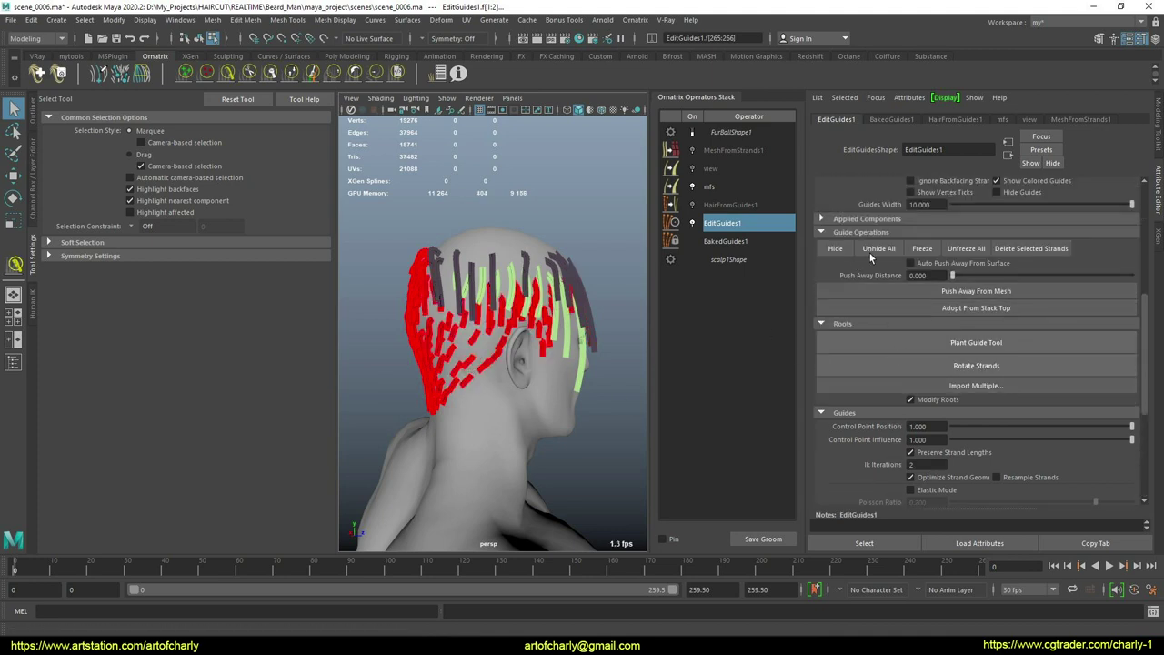
click(926, 248)
Step: Select the two dark guides on the upper side behind the ear and comb their tips toward the back of the head
scroll(563, 277, up, 2)
alt+middle_drag(561, 317, 561, 358)
alt+drag(561, 359, 545, 360)
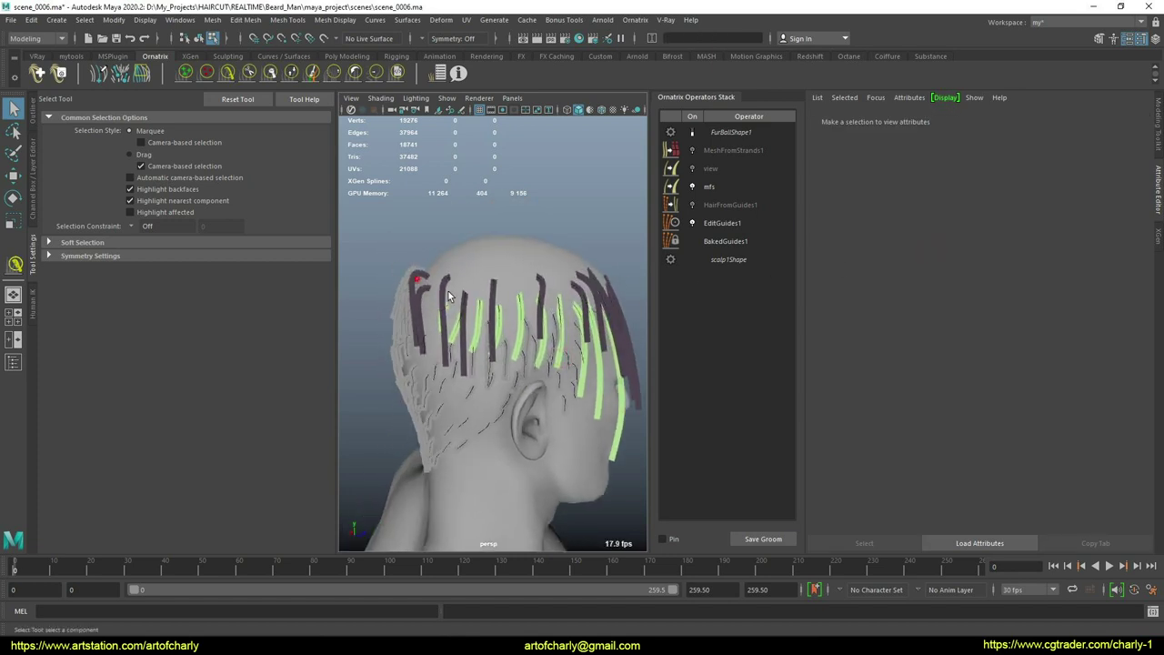
click(450, 293)
mouse_move(546, 300)
alt+mouse_down()
mouse_move(510, 299)
mouse_move(535, 298)
alt+mouse_up()
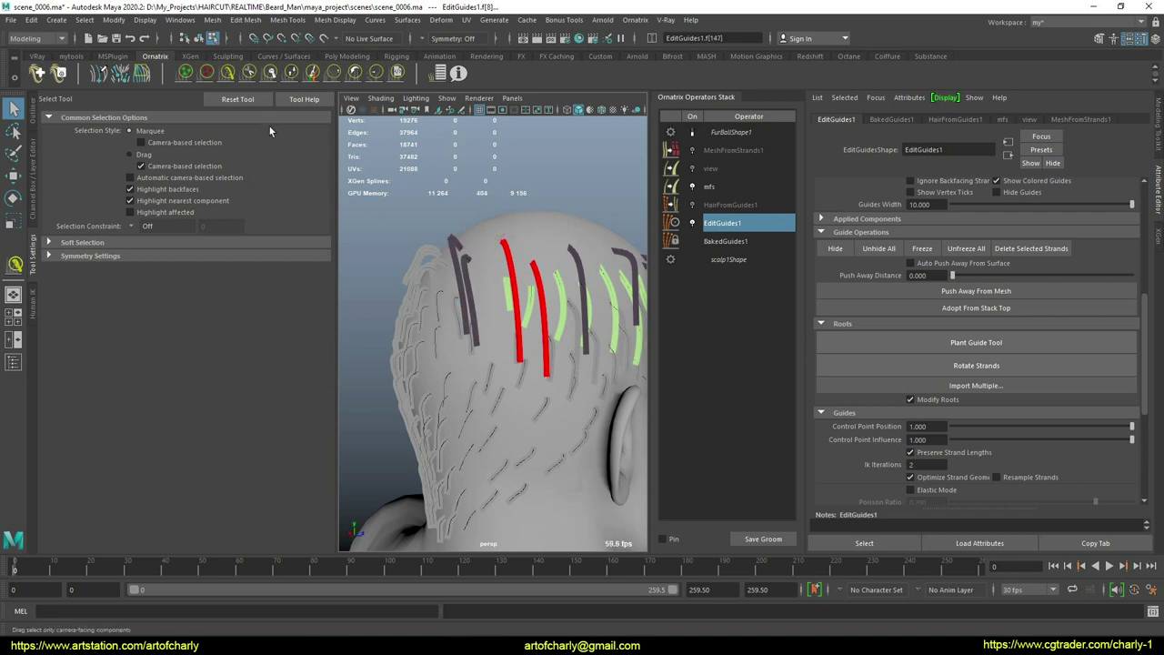
click(250, 75)
mouse_move(486, 336)
alt+mouse_down()
mouse_move(520, 325)
mouse_move(514, 338)
alt+mouse_up()
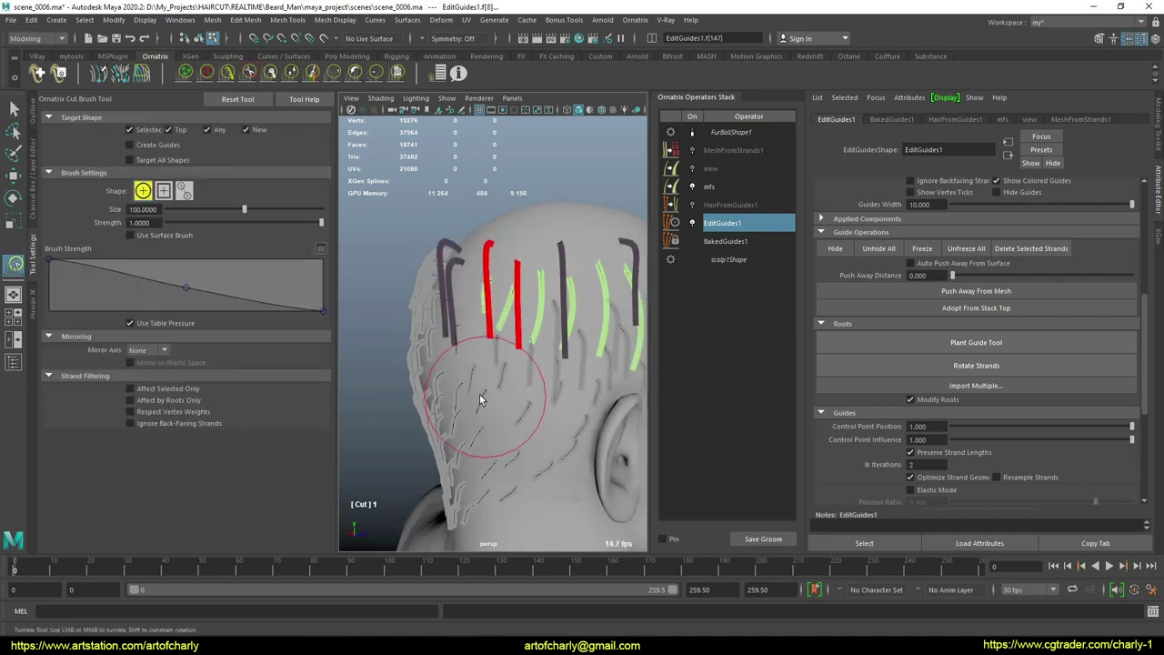
key(q)
click(228, 73)
mouse_move(502, 393)
alt+mouse_down()
mouse_move(607, 349)
mouse_move(367, 315)
alt+mouse_up()
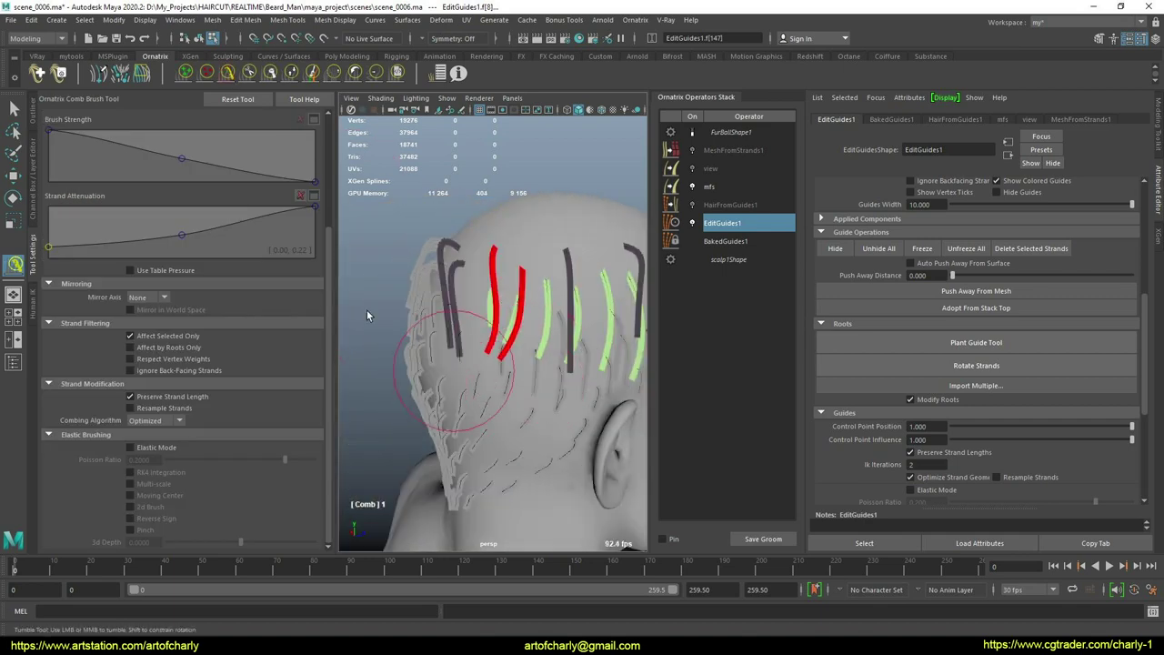
Step: Adjust the length of the two selected guides behind the ear with the GrowShrink brush
click(270, 74)
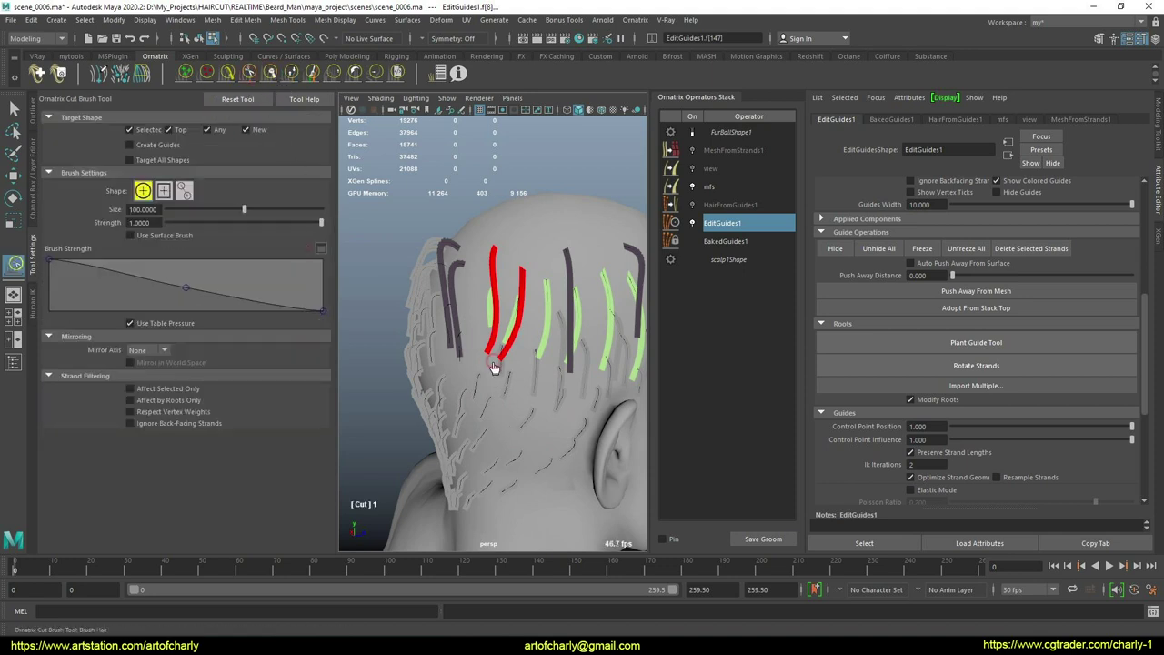
click(291, 74)
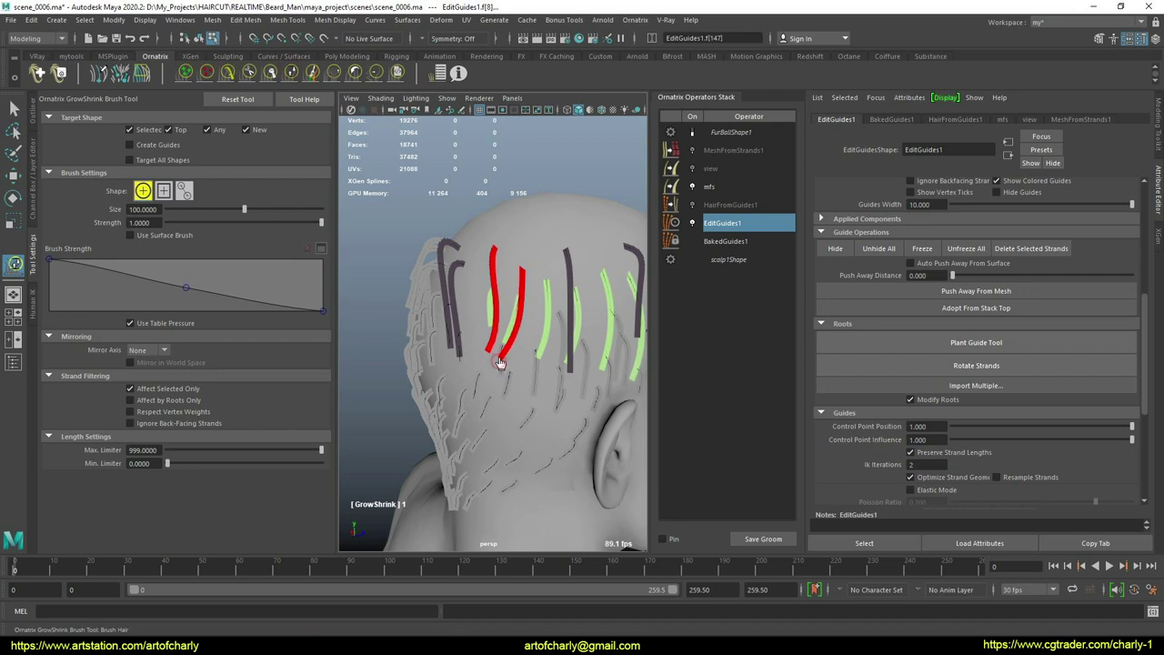
mouse_move(501, 364)
alt+mouse_down()
mouse_move(534, 327)
mouse_move(483, 289)
alt+mouse_up()
Step: Select the two dark guides nearest the back of the head and adjust their length with the GrowShrink brush
key(q)
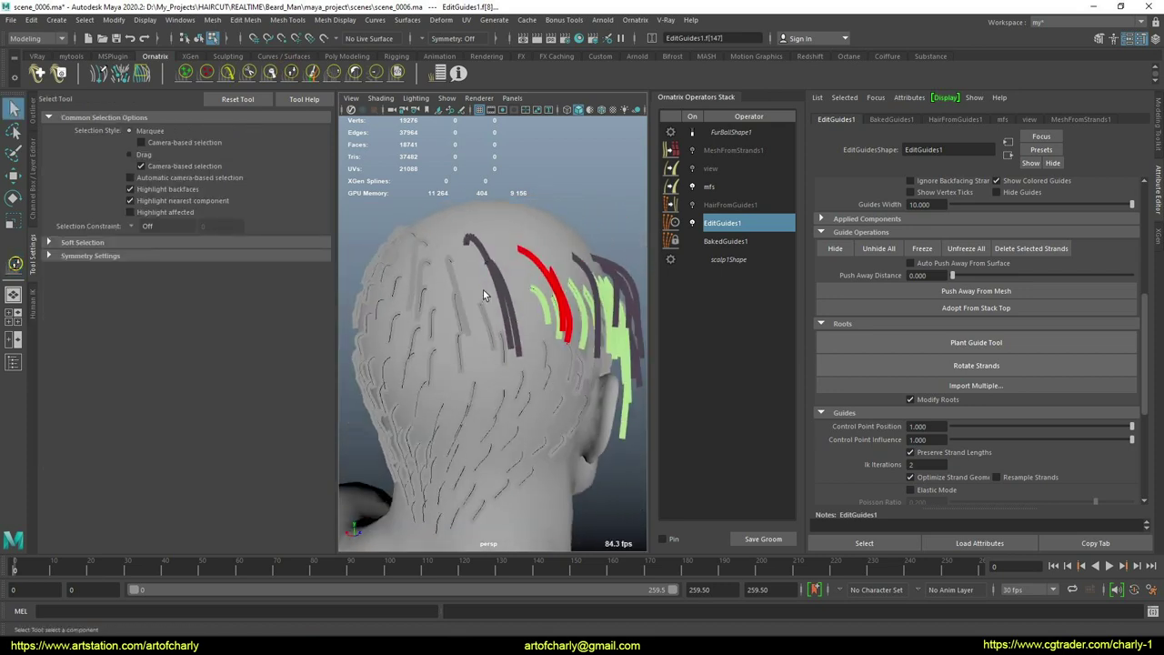
alt+drag(504, 333, 473, 313)
click(290, 73)
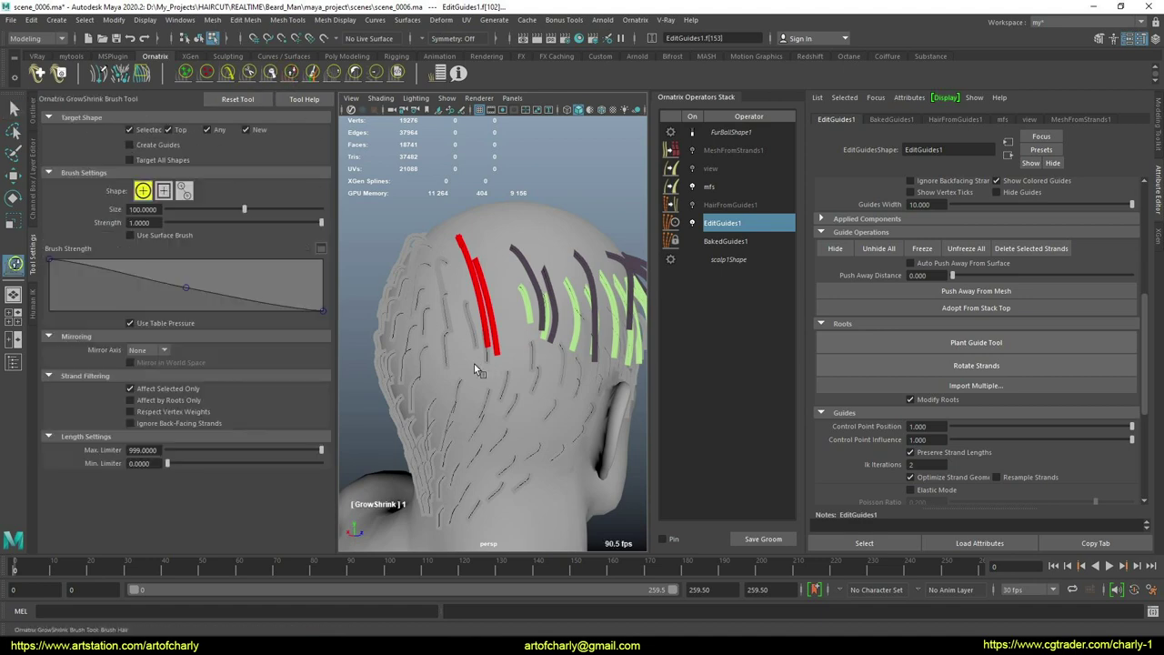
mouse_move(482, 355)
alt+mouse_down()
mouse_move(577, 341)
mouse_move(507, 344)
mouse_move(566, 334)
alt+mouse_up()
Step: Select the upper of the two rearmost dark guides and comb it closer to the scalp
key(q)
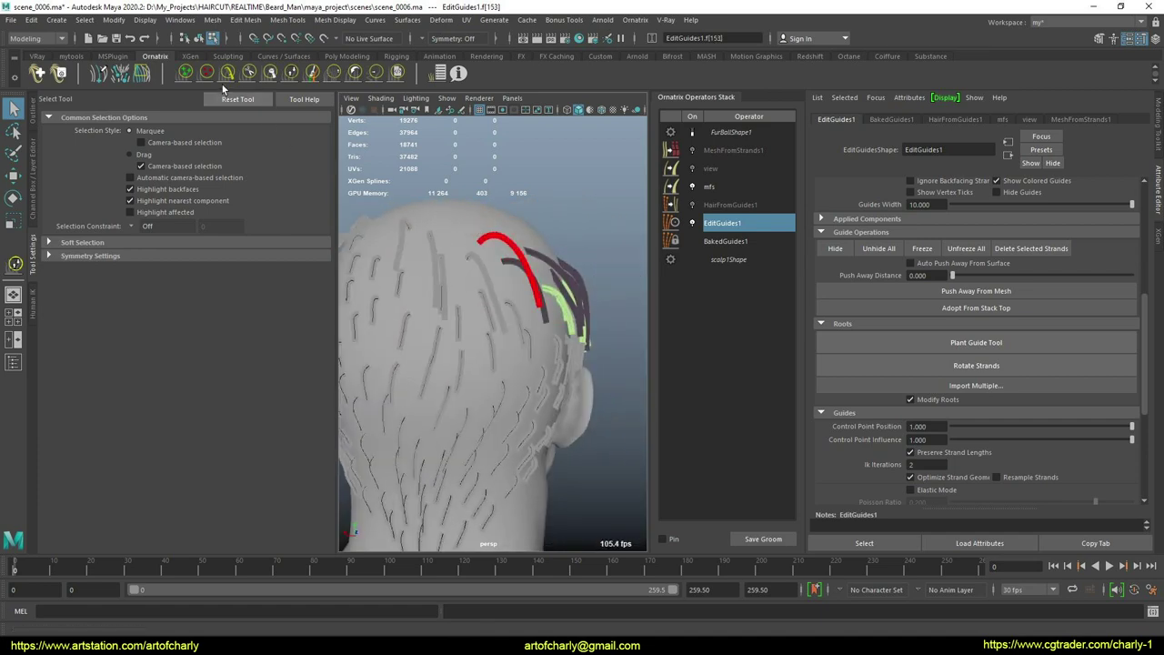
click(228, 73)
alt+drag(473, 346, 521, 285)
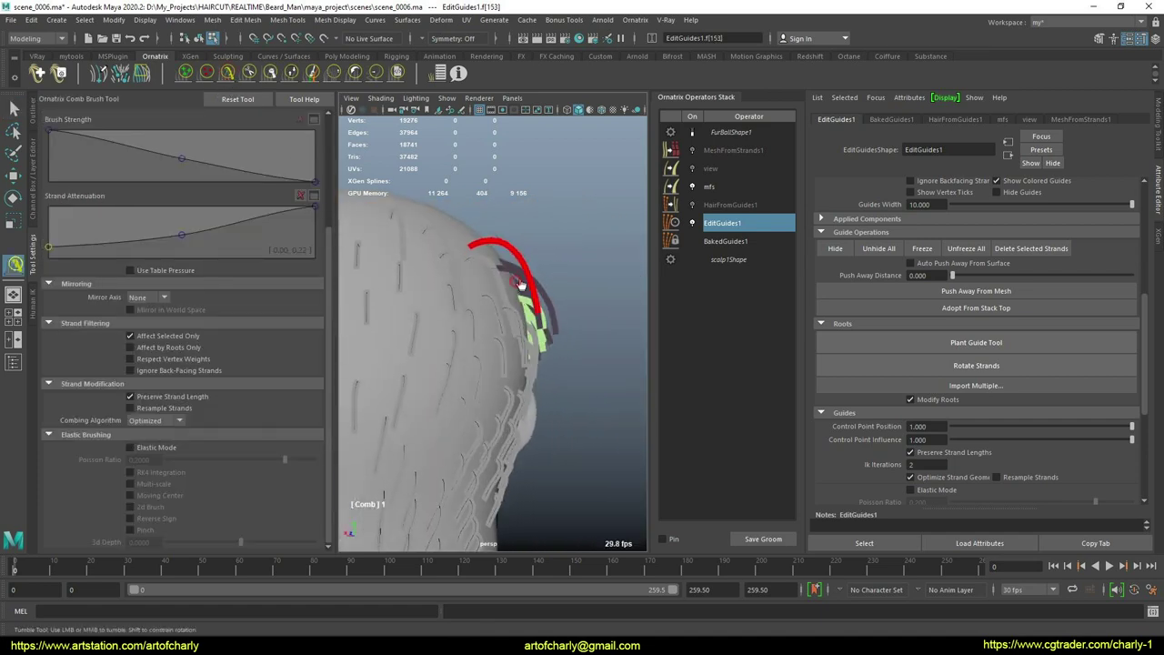
mouse_move(539, 337)
alt+mouse_down()
mouse_move(557, 326)
mouse_move(529, 290)
mouse_move(436, 346)
mouse_move(519, 312)
mouse_move(512, 333)
mouse_move(499, 303)
alt+mouse_up()
Step: Select the dark guide above the back of the ear, shorten it with GrowShrink and comb it backward
key(q)
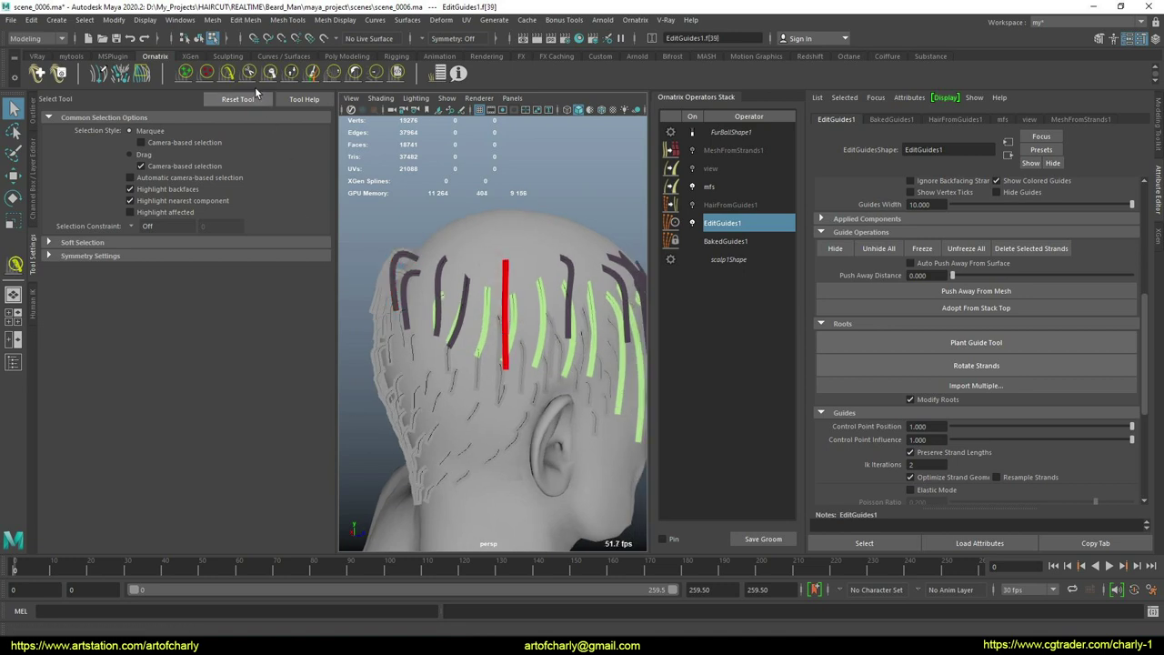
click(291, 73)
alt+drag(512, 366, 470, 370)
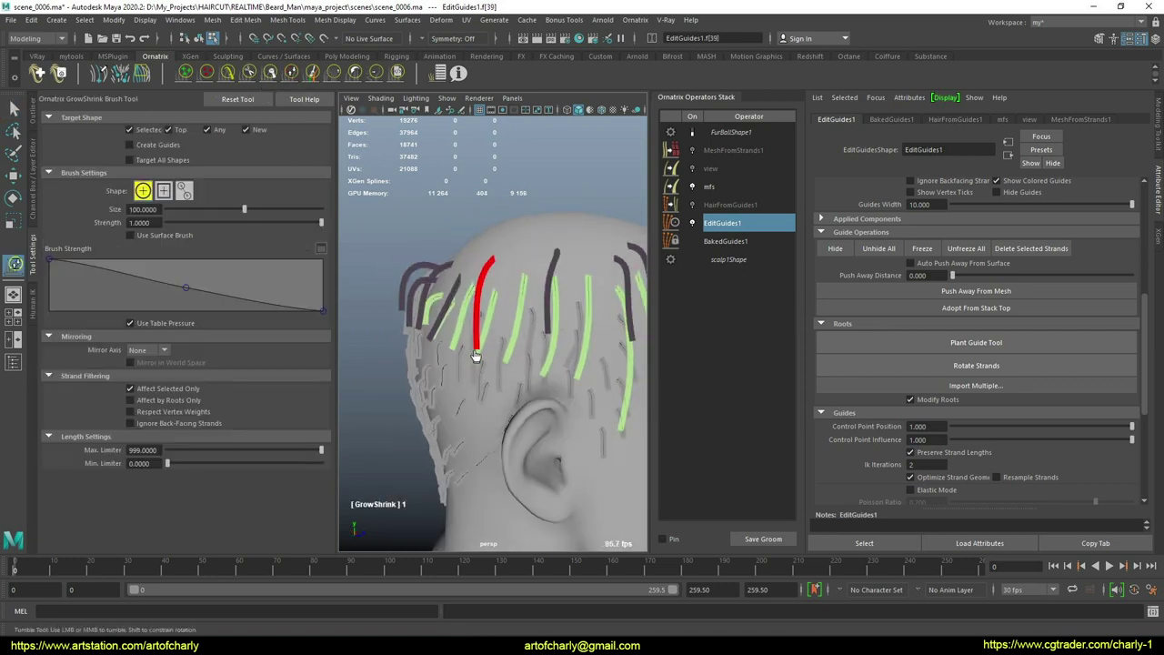
click(227, 80)
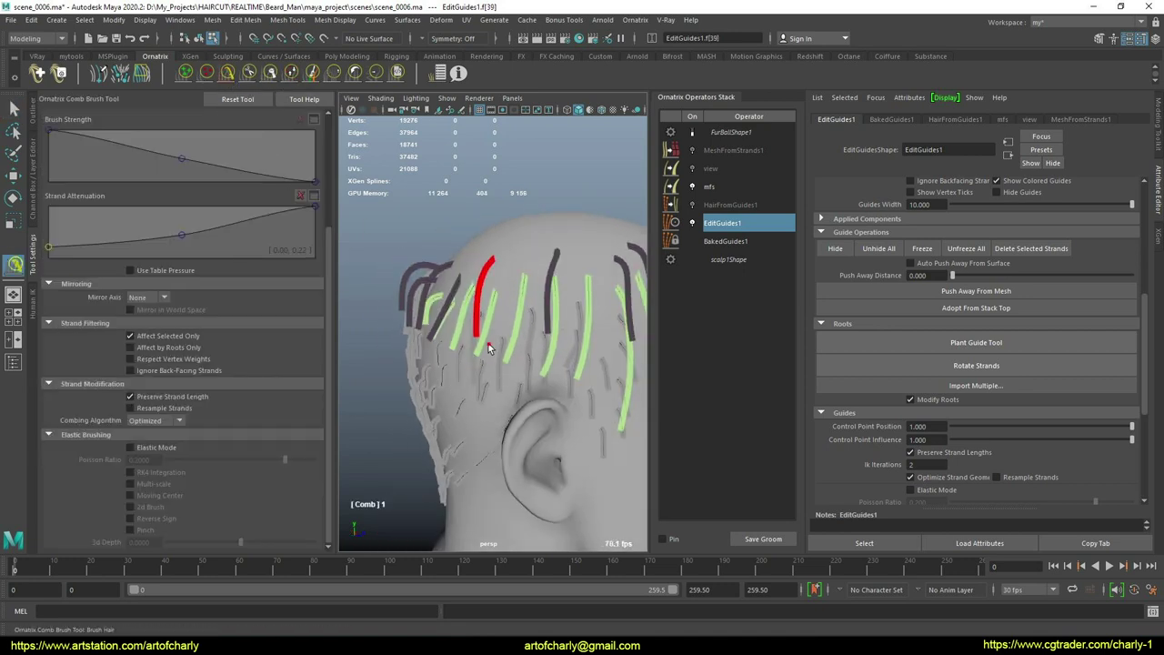
mouse_move(496, 365)
alt+mouse_down()
mouse_move(522, 362)
mouse_move(542, 329)
alt+mouse_up()
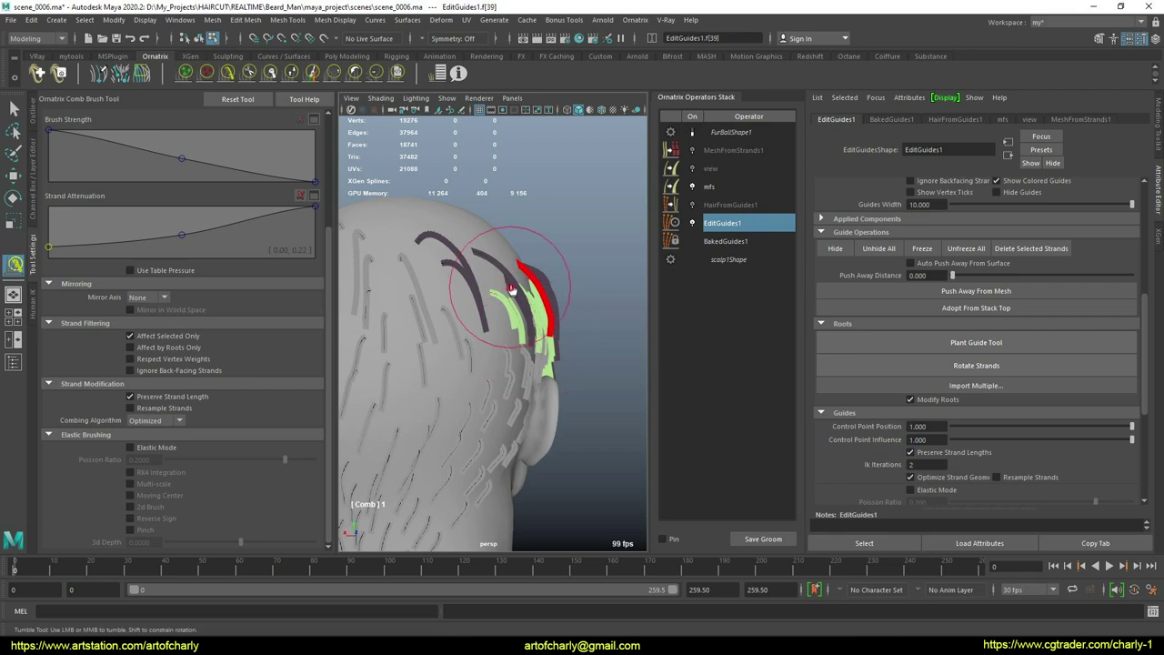
mouse_move(502, 326)
alt+mouse_down()
mouse_move(480, 364)
mouse_move(471, 311)
mouse_move(542, 265)
alt+mouse_up()
Step: Select the dark guide directly above the ear, lengthen it slightly with GrowShrink and comb its tip backward
key(q)
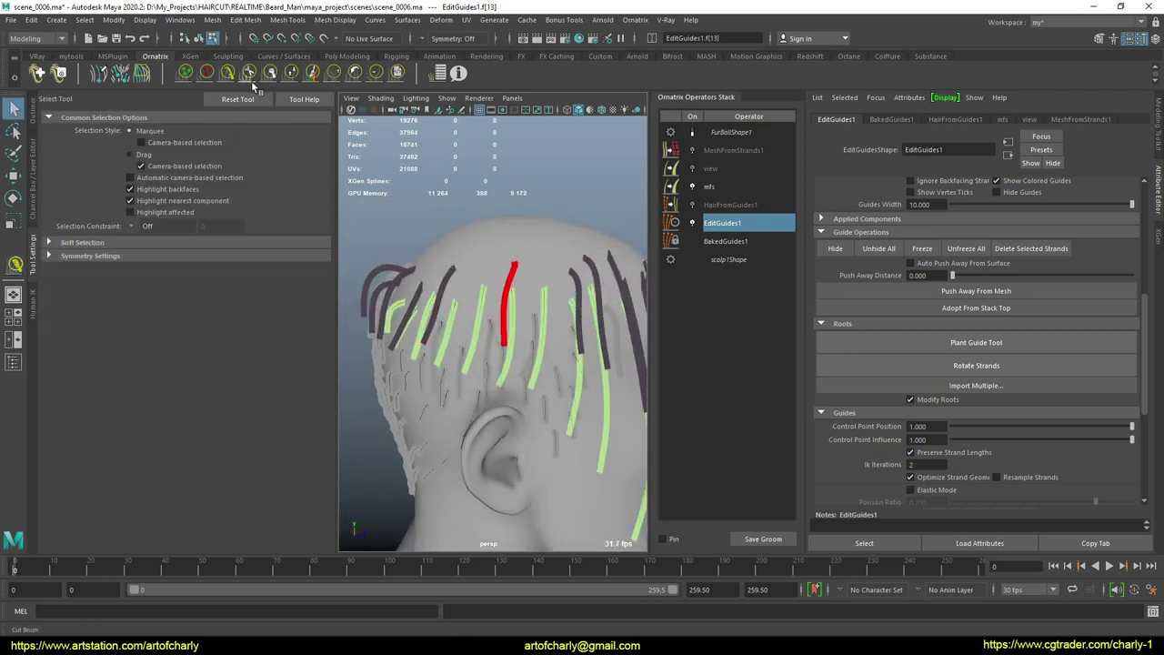
click(297, 74)
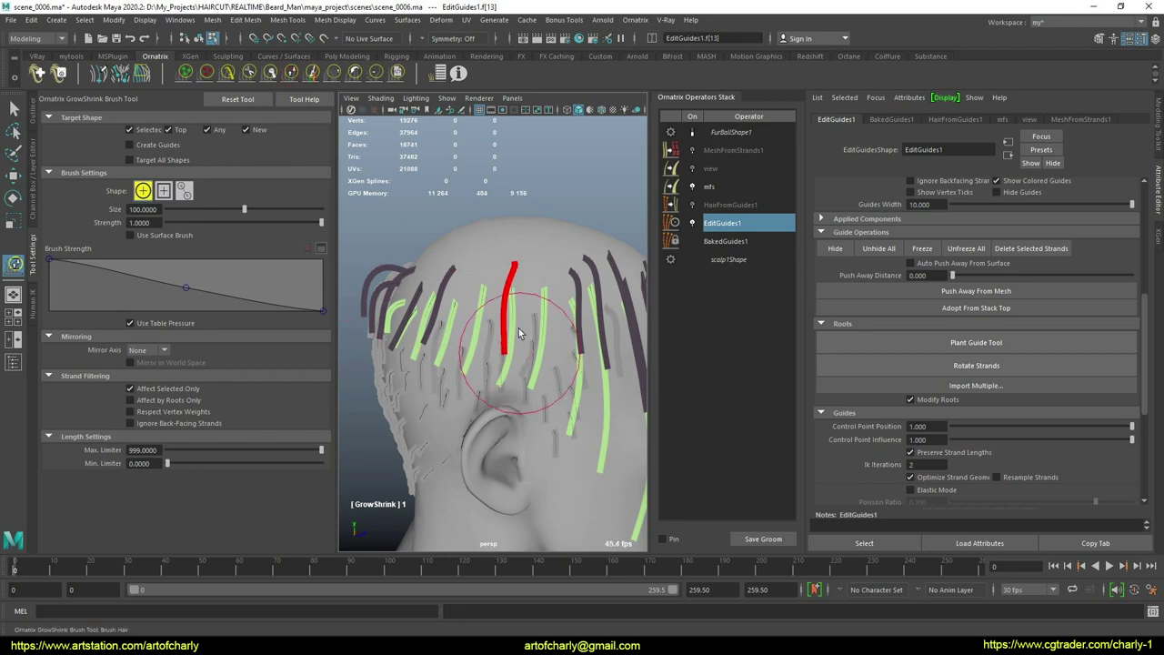
click(228, 73)
mouse_move(483, 304)
alt+mouse_down()
mouse_move(552, 329)
mouse_move(523, 375)
mouse_move(489, 314)
mouse_move(537, 273)
mouse_move(509, 361)
mouse_move(533, 327)
mouse_move(471, 334)
alt+mouse_up()
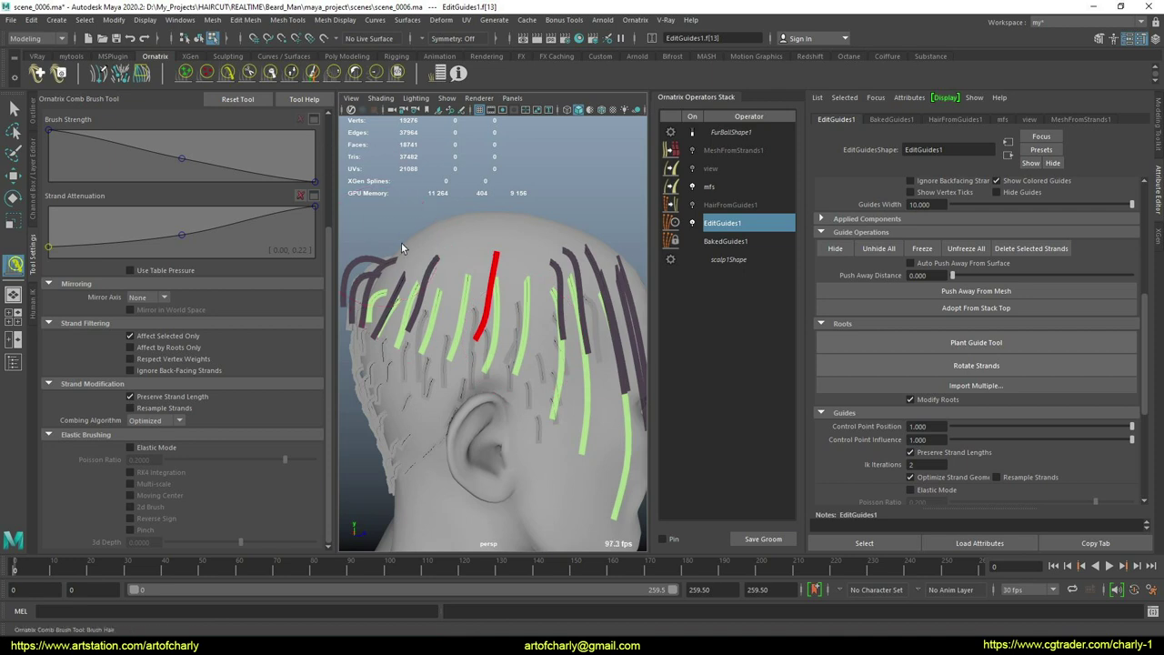
Step: Lengthen the two dark guides above the front of the ear toward the sideburn and comb the rear one backward
key(q)
alt+drag(401, 242, 524, 282)
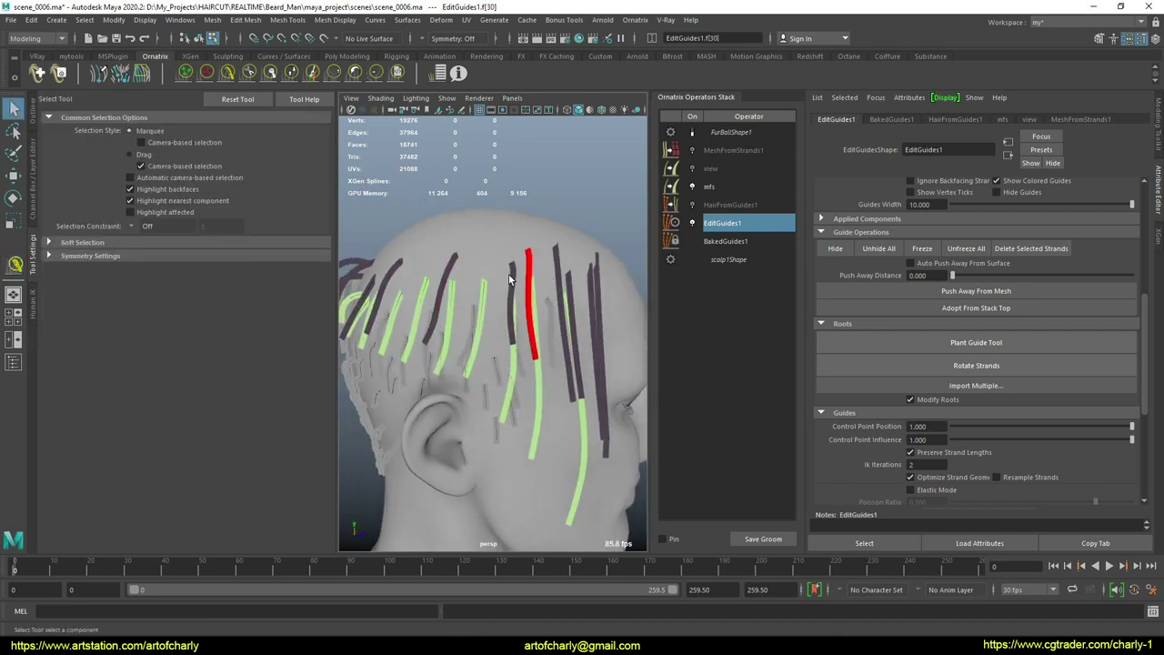
click(292, 75)
drag(535, 349, 546, 467)
click(227, 72)
mouse_move(410, 315)
alt+mouse_down()
mouse_move(555, 362)
mouse_move(533, 325)
mouse_move(546, 346)
mouse_move(536, 393)
alt+mouse_up()
key(ctrl+z)
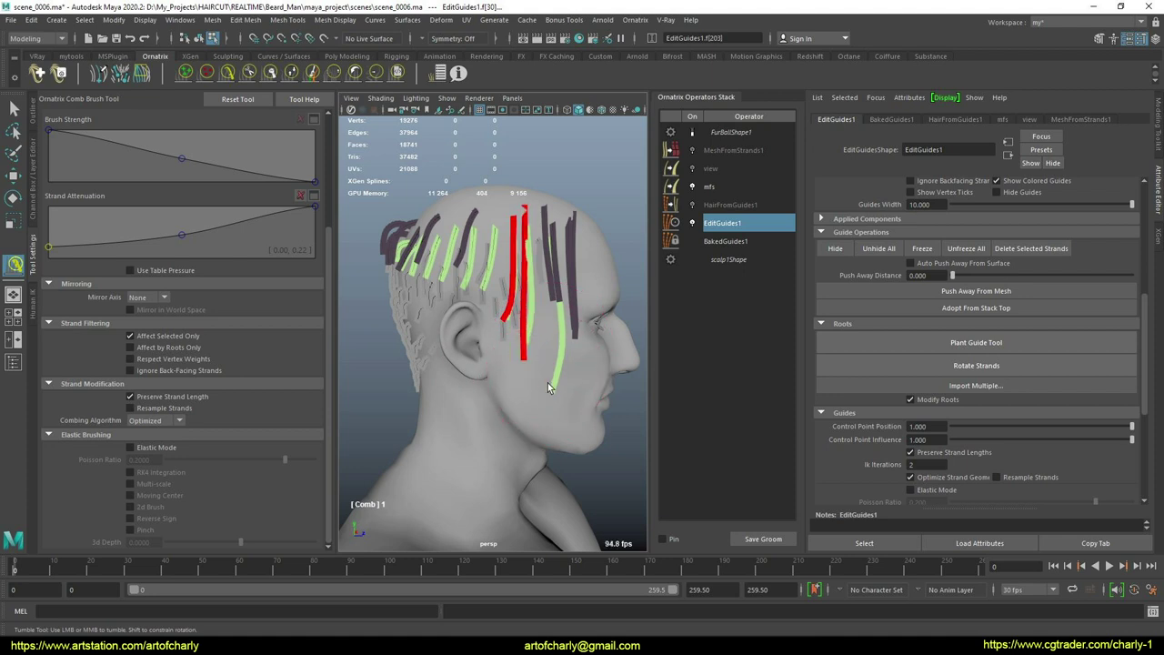
Step: Set the combing algorithm to Local and comb the front guide of the sideburn pair
key(q)
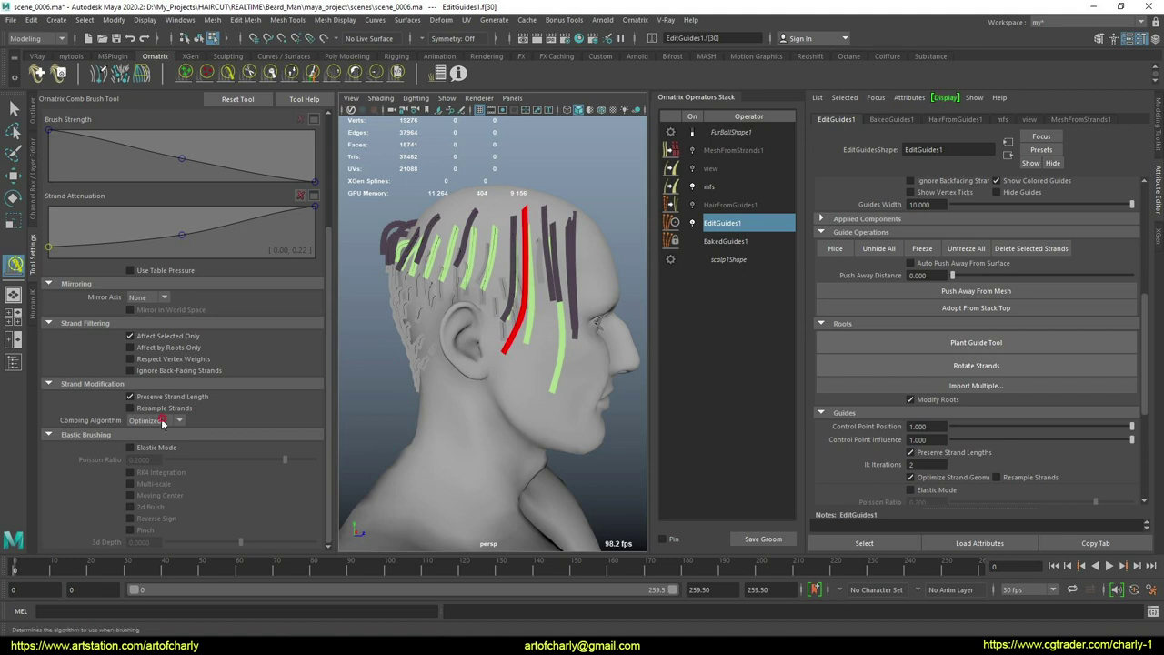
click(163, 423)
click(167, 443)
mouse_move(536, 323)
mouse_down()
mouse_move(545, 336)
mouse_move(526, 389)
mouse_move(557, 350)
mouse_move(533, 266)
mouse_move(520, 302)
mouse_move(531, 328)
mouse_move(564, 349)
mouse_move(362, 268)
mouse_up()
Step: Select the frontmost temple guides, comb them against the side of the head and lengthen them down the cheek
key(q)
click(227, 73)
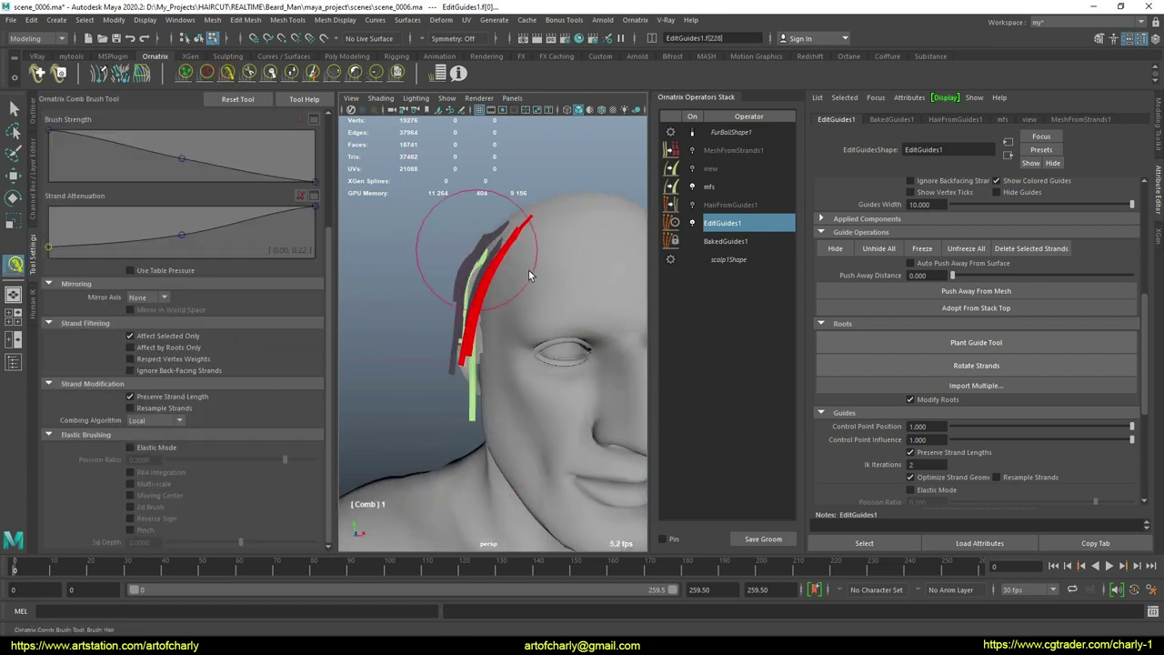
alt+drag(529, 270, 533, 252)
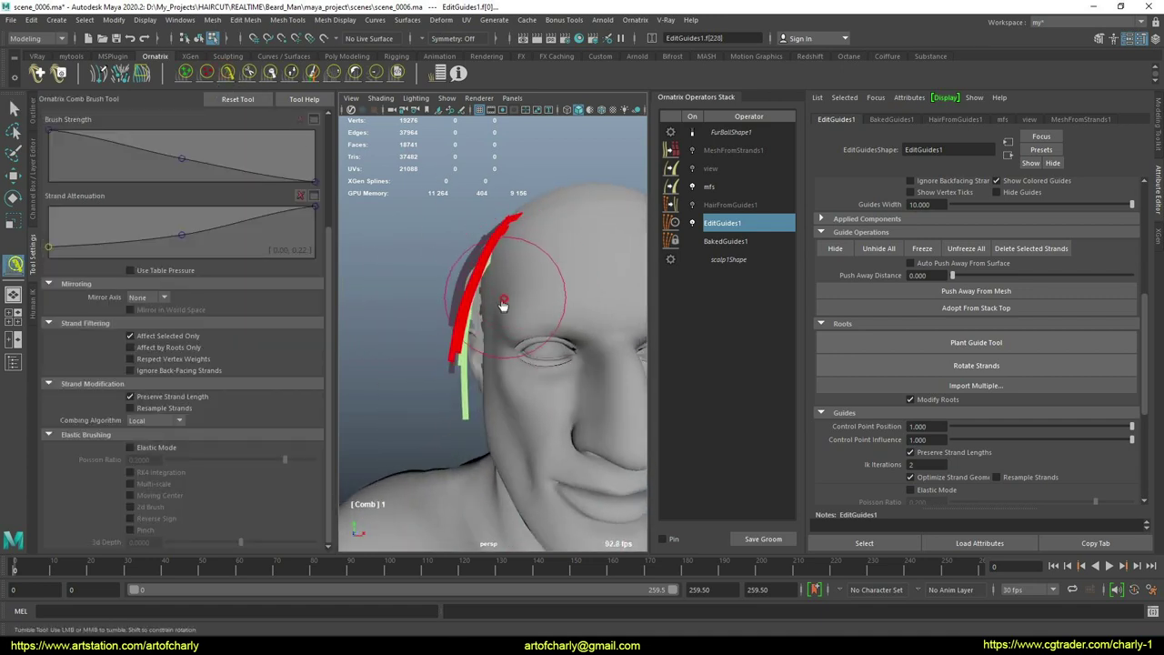
mouse_move(503, 304)
alt+mouse_down()
mouse_move(550, 350)
mouse_move(414, 322)
alt+mouse_up()
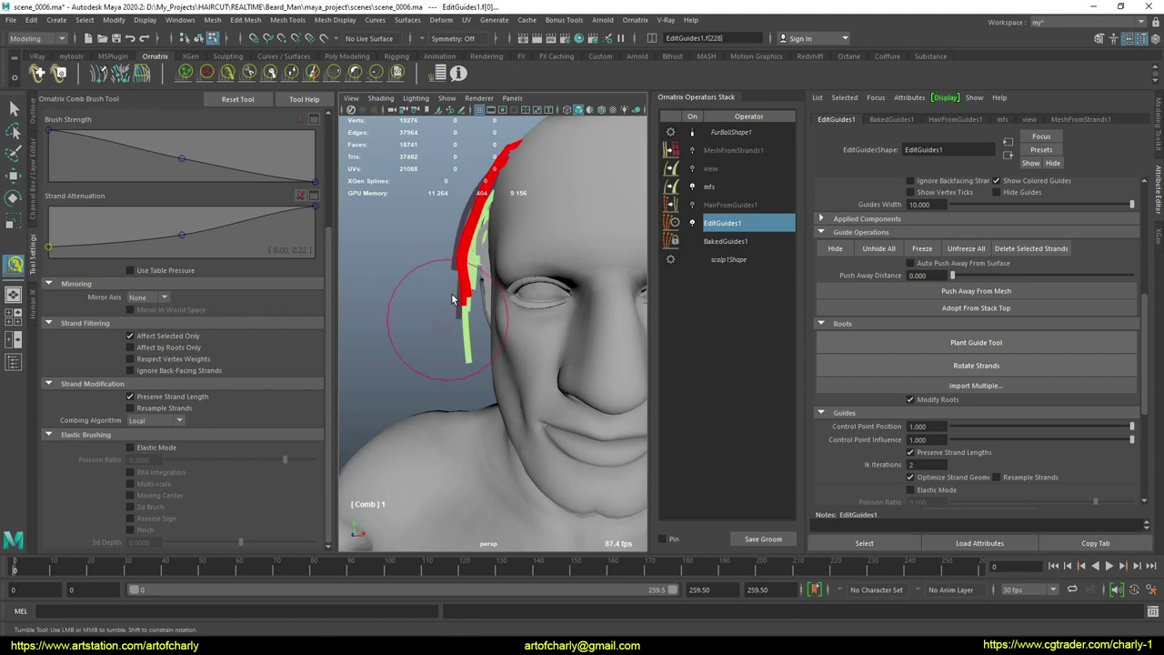
mouse_move(491, 317)
alt+mouse_down()
mouse_move(580, 338)
mouse_move(556, 351)
mouse_move(578, 355)
mouse_move(544, 400)
mouse_move(494, 351)
mouse_move(537, 325)
mouse_move(500, 366)
alt+mouse_up()
click(291, 73)
click(229, 73)
Step: Select the long dark guide in front of the ear and shorten it to the neighbouring green guide's length
key(q)
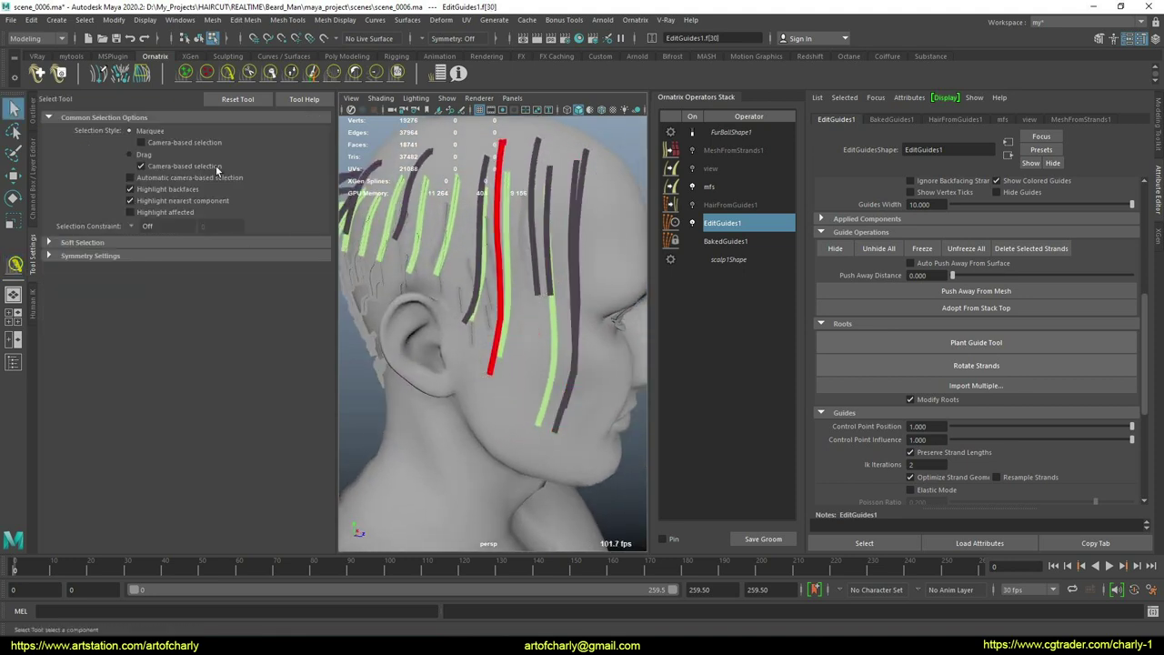
click(292, 74)
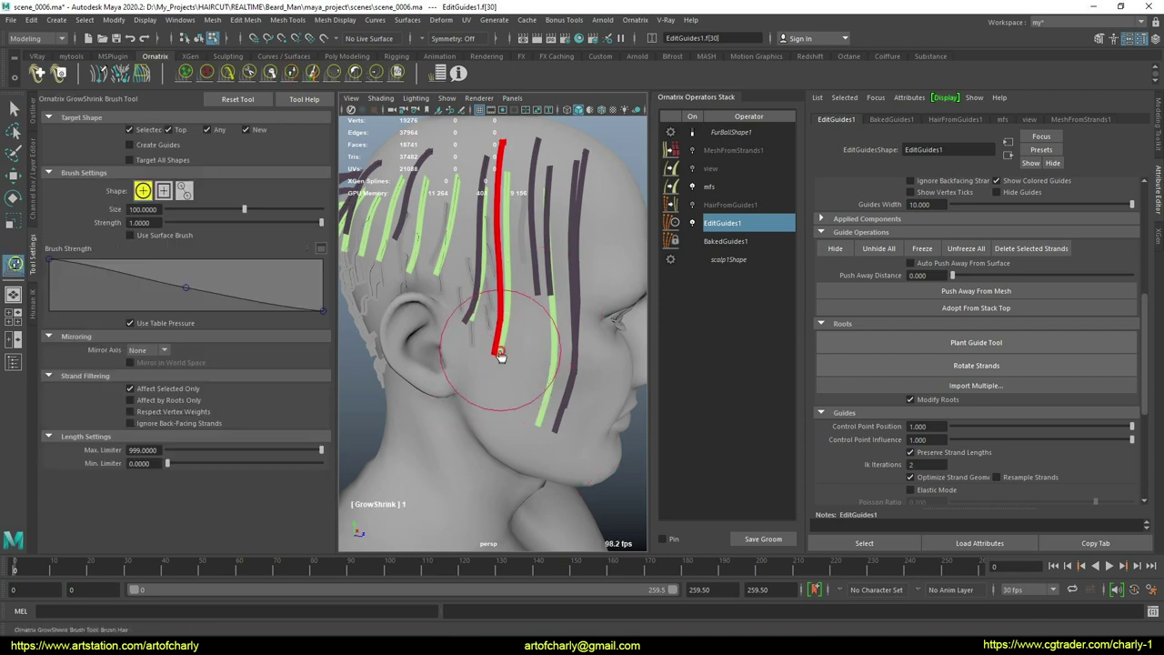
key(q)
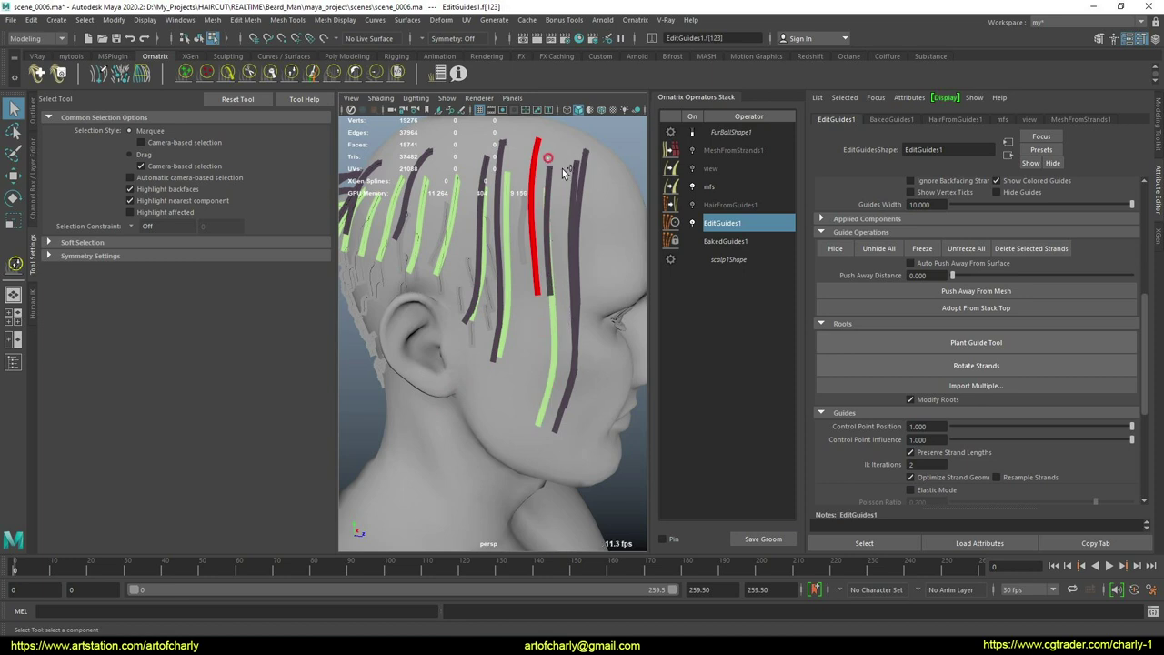
Step: Lengthen the two selected temple guides down the cheek and comb their tips slightly backward with the Comb and GrowShrink brushes
click(228, 72)
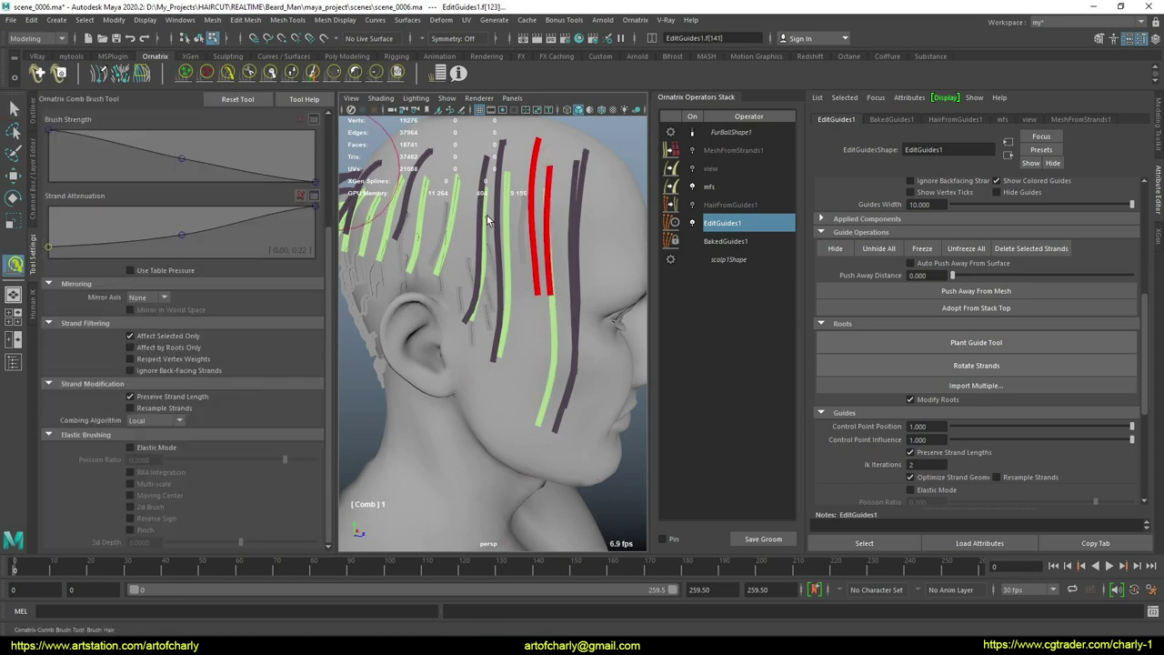
alt+drag(488, 220, 329, 187)
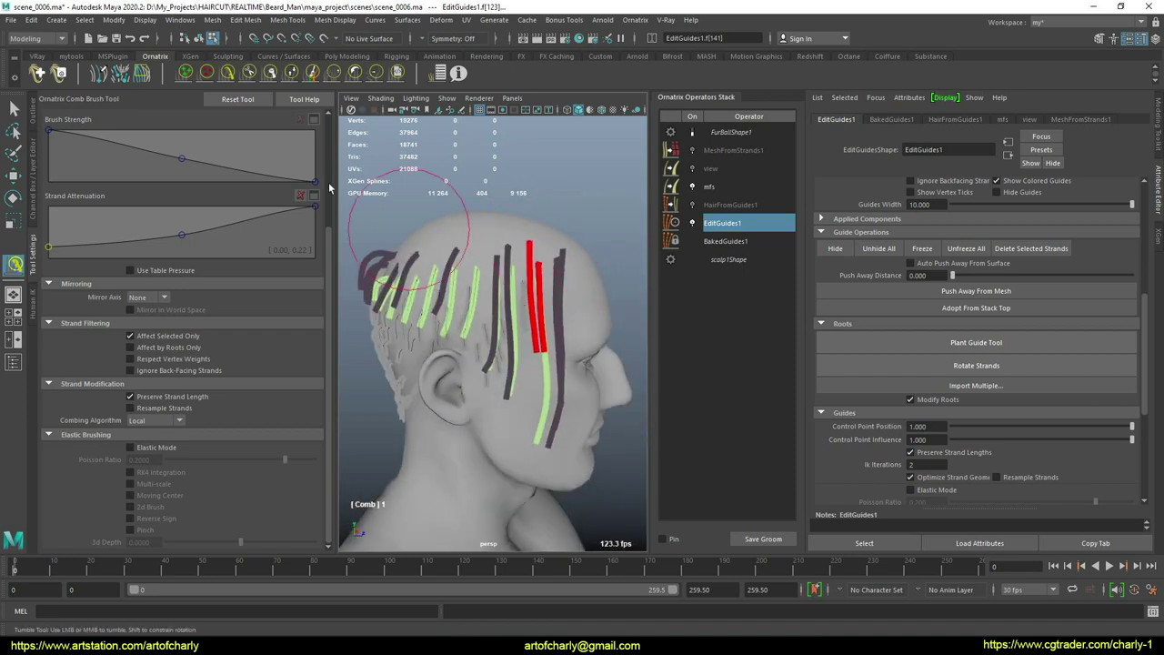
click(299, 72)
mouse_move(506, 349)
alt+mouse_down()
mouse_move(506, 317)
mouse_move(551, 360)
mouse_move(546, 374)
alt+mouse_up()
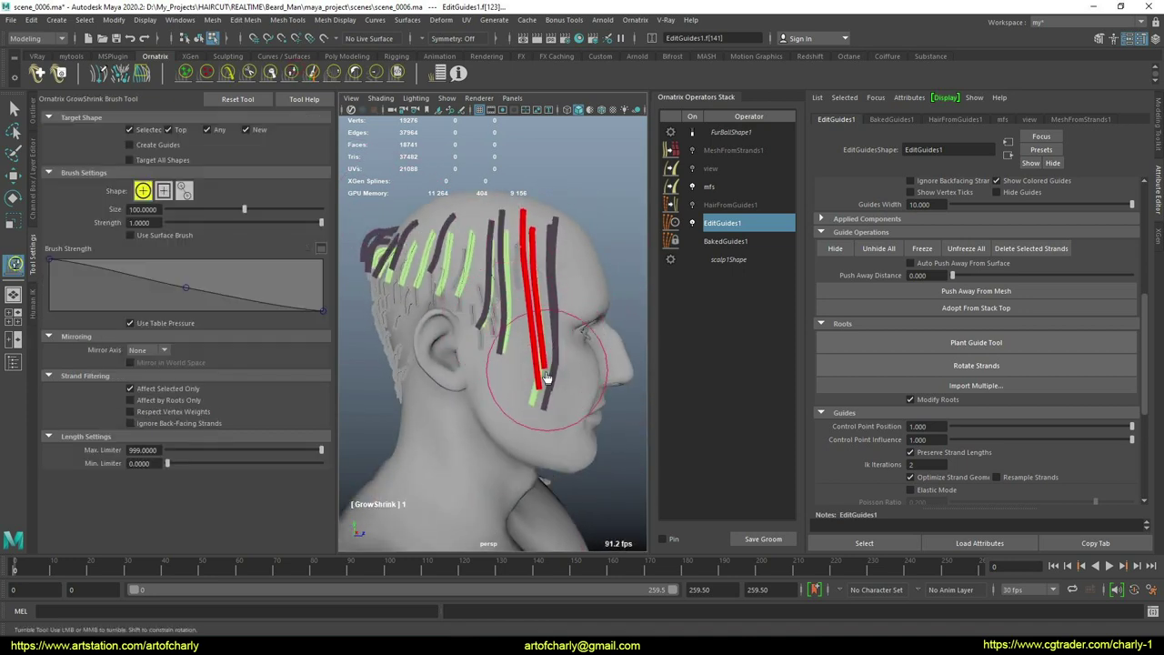
click(228, 72)
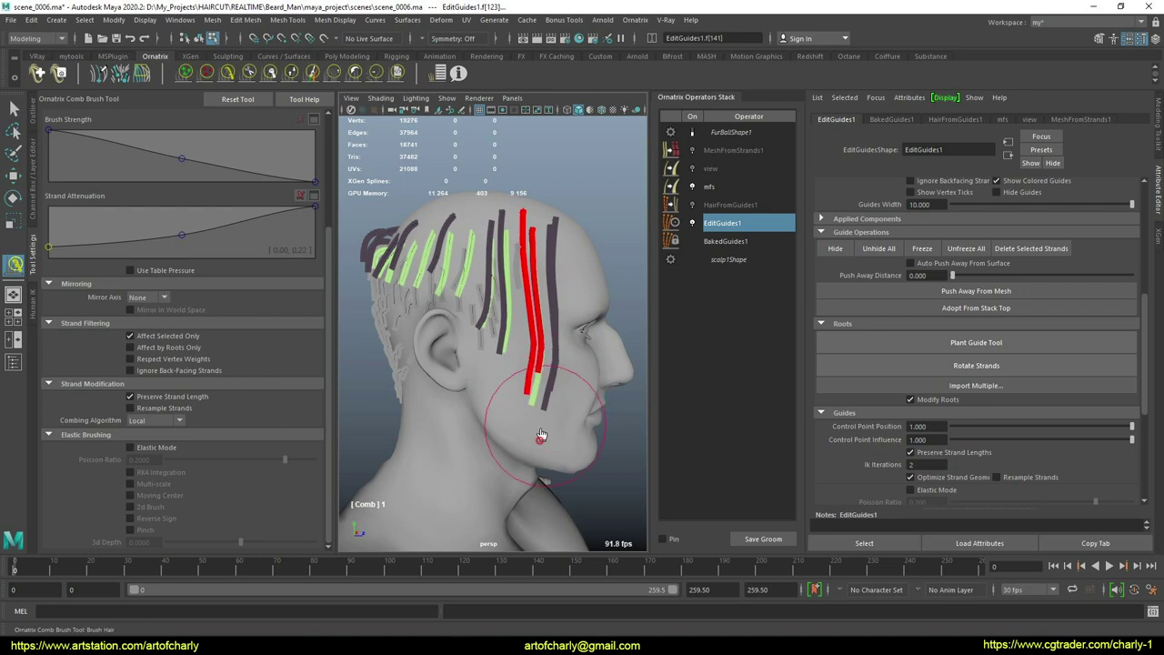
mouse_move(550, 373)
alt+mouse_down()
mouse_move(390, 351)
mouse_move(446, 395)
mouse_move(537, 387)
mouse_move(533, 364)
mouse_move(537, 414)
mouse_move(537, 389)
alt+mouse_up()
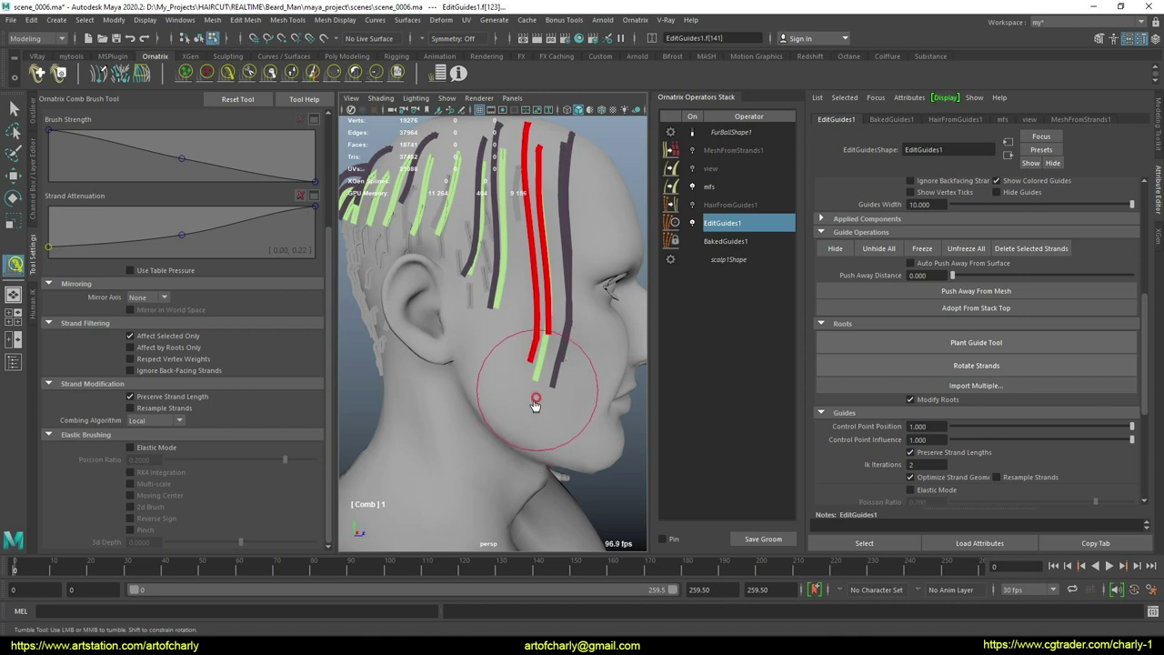
Step: Select the rear guide of the temple pair, lengthen it slightly and comb its tip backward toward the ear
key(q)
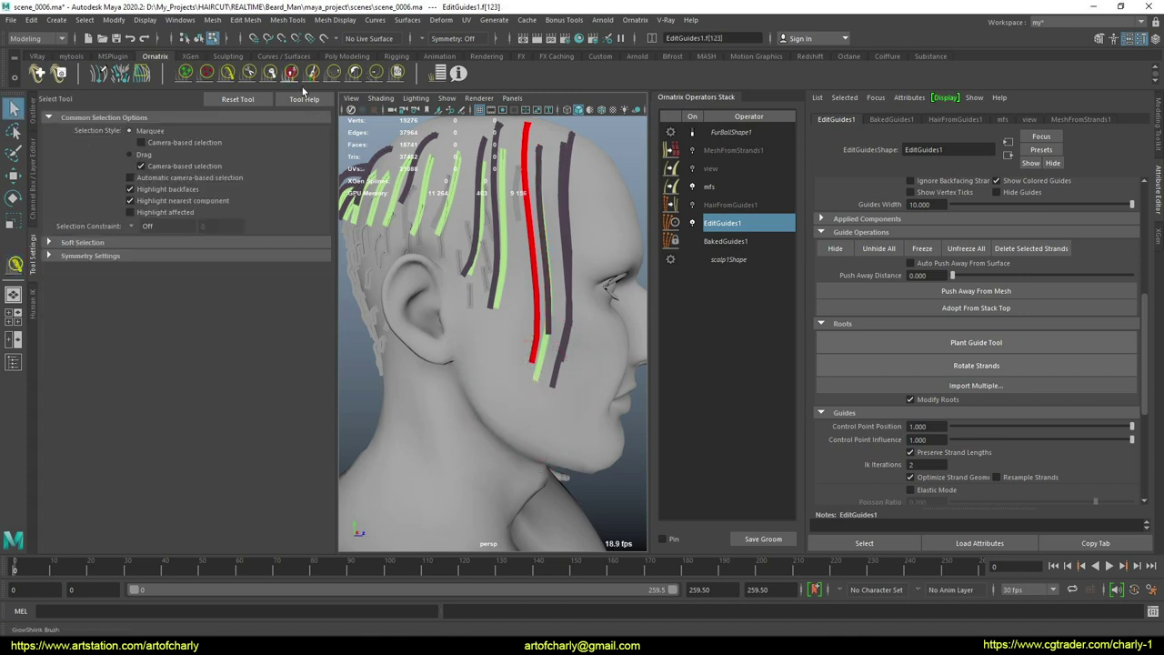
click(292, 76)
alt+drag(549, 359, 542, 387)
key(q)
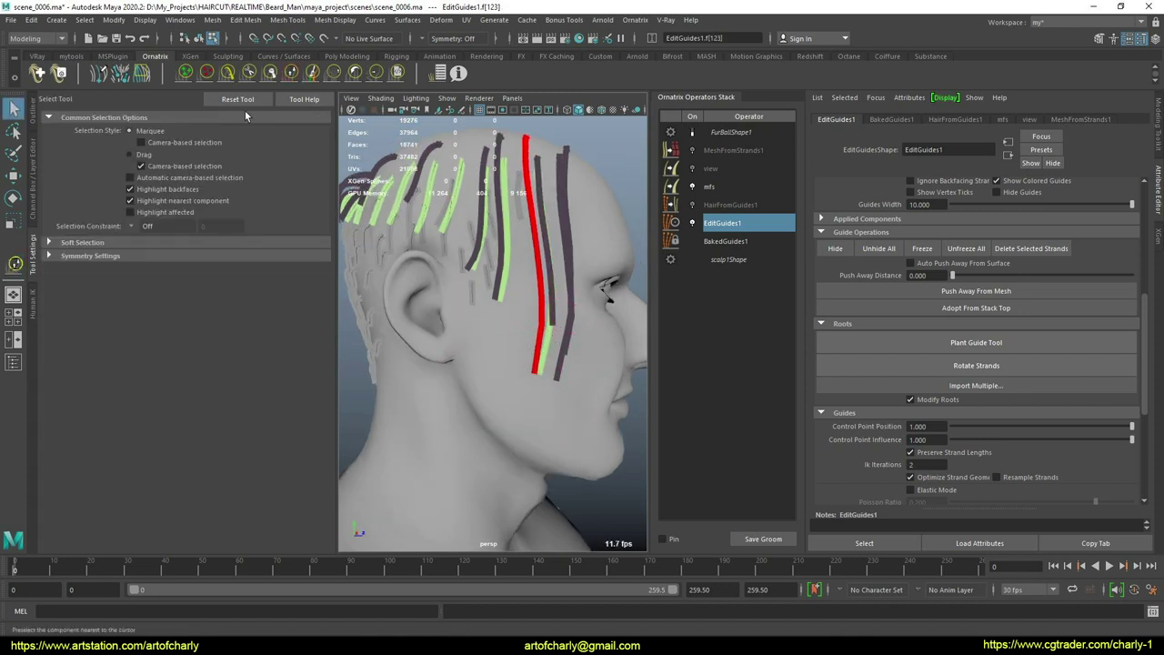
click(228, 73)
key(q)
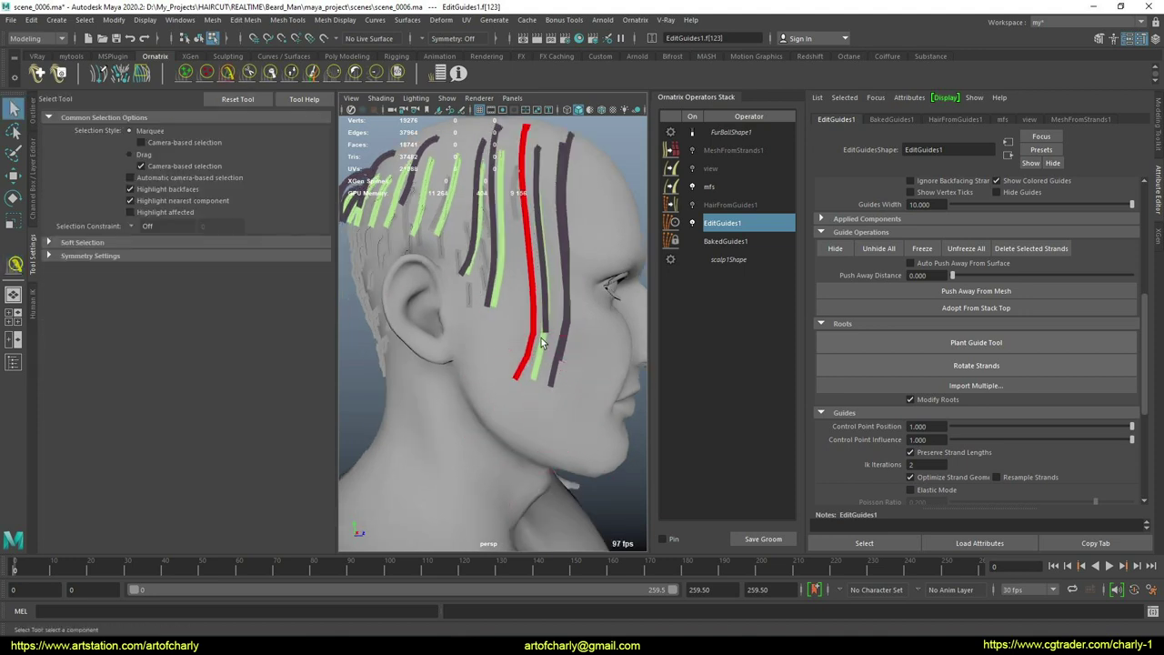
Step: Select the neighbouring front temple guide, lengthen it to match the adjacent guides and comb its tip in toward the cheek
click(291, 73)
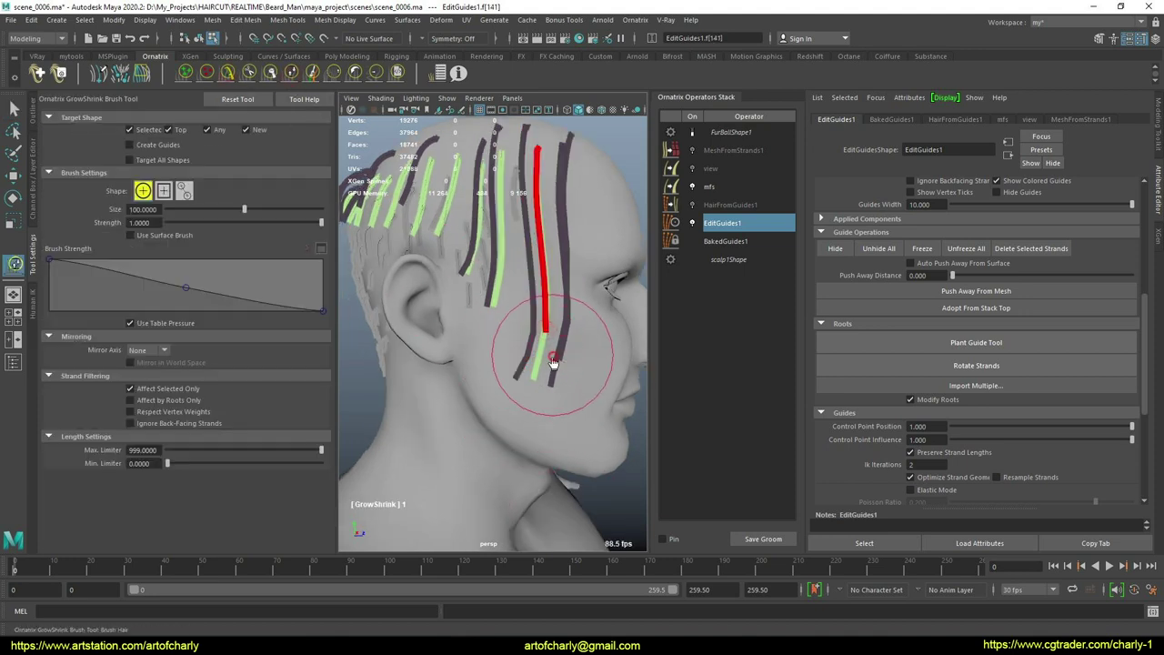
click(227, 75)
alt+drag(578, 370, 400, 369)
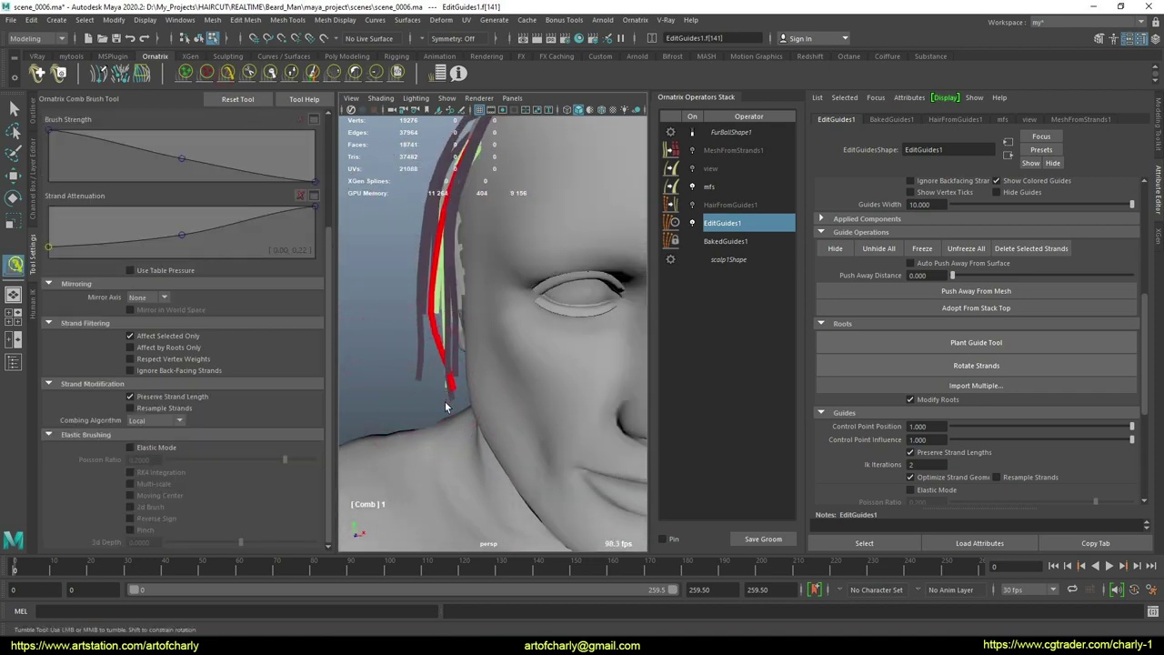
mouse_move(468, 442)
alt+mouse_down()
mouse_move(507, 337)
mouse_move(531, 364)
mouse_move(537, 246)
mouse_move(555, 300)
mouse_move(576, 304)
mouse_move(525, 315)
alt+mouse_up()
Step: Plant a new guide with Adopt Shape in the gap between the dark upper side guides above the front of the ear
key(q)
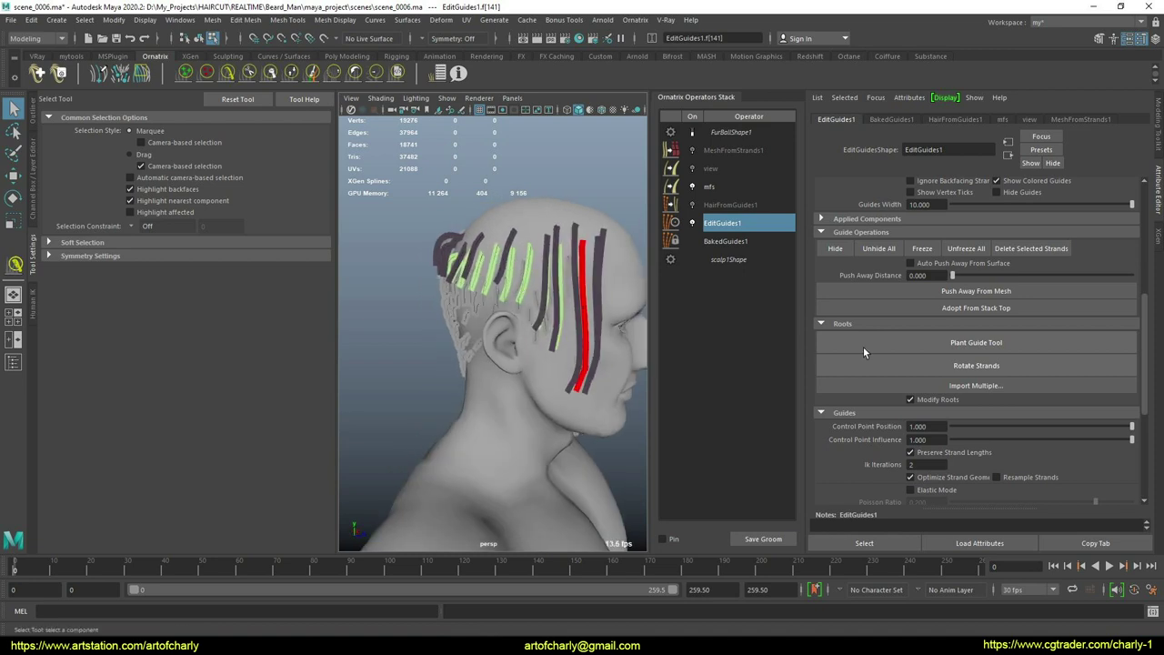
alt+drag(464, 332, 456, 257)
alt+drag(526, 331, 460, 245)
mouse_move(519, 266)
alt+mouse_down()
mouse_move(538, 272)
mouse_move(486, 303)
mouse_move(530, 293)
mouse_move(486, 315)
mouse_move(533, 282)
alt+mouse_up()
shift+drag(628, 294, 628, 295)
alt+drag(577, 304, 481, 306)
scroll(436, 262, up, 5)
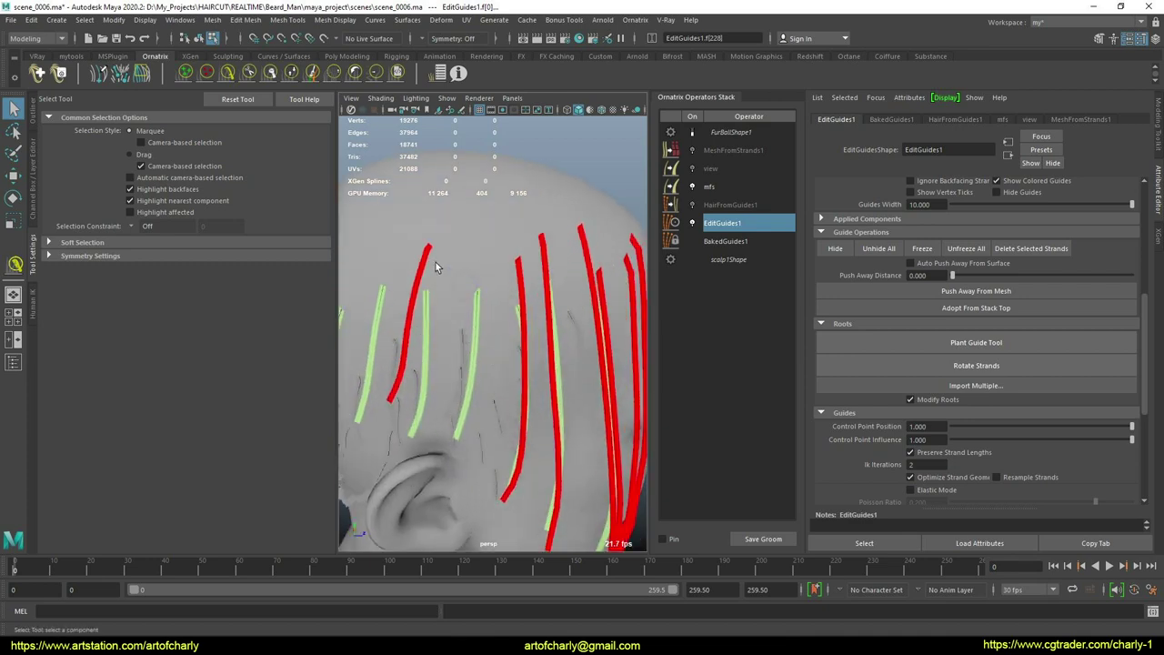
click(971, 343)
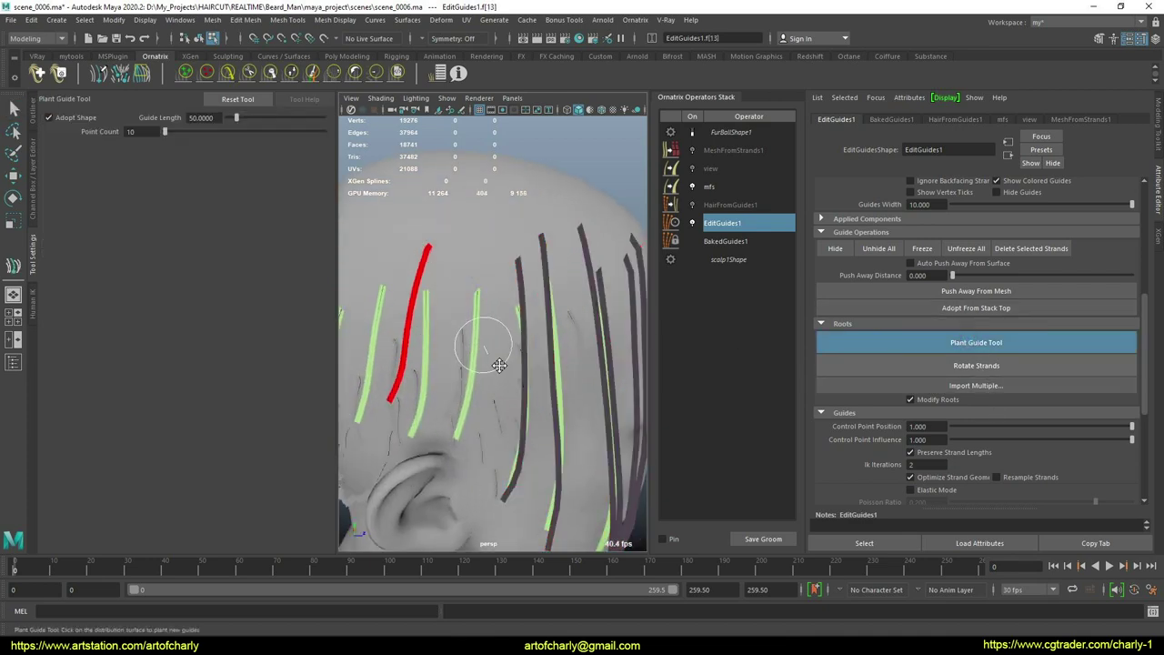
alt+drag(500, 309, 531, 320)
scroll(559, 409, down, 5)
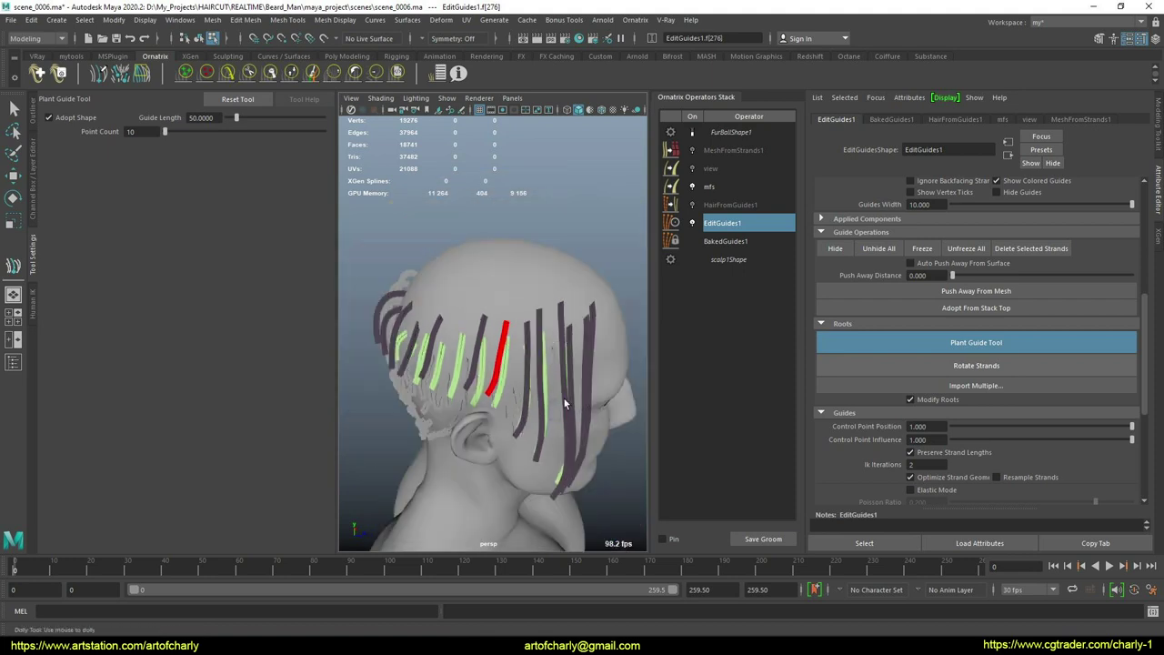
Step: Comb the newly planted guide above the ear to follow its neighbours
key(q)
click(229, 74)
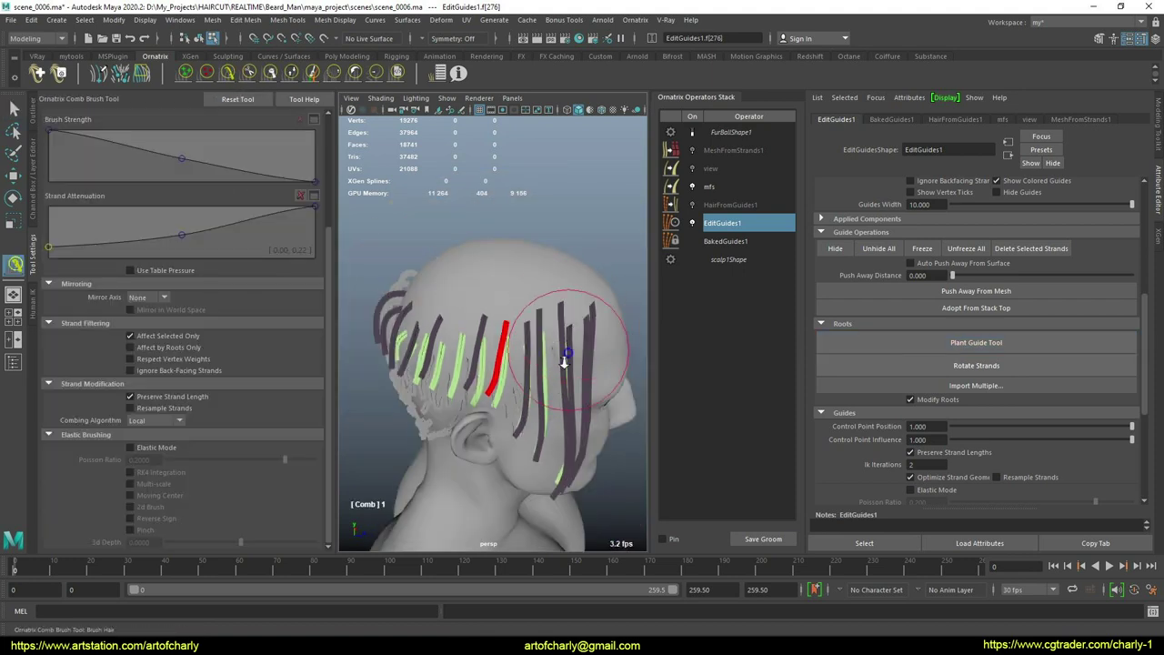
mouse_move(563, 361)
alt+mouse_down()
mouse_move(522, 314)
mouse_move(593, 326)
mouse_move(483, 280)
alt+mouse_up()
key(q)
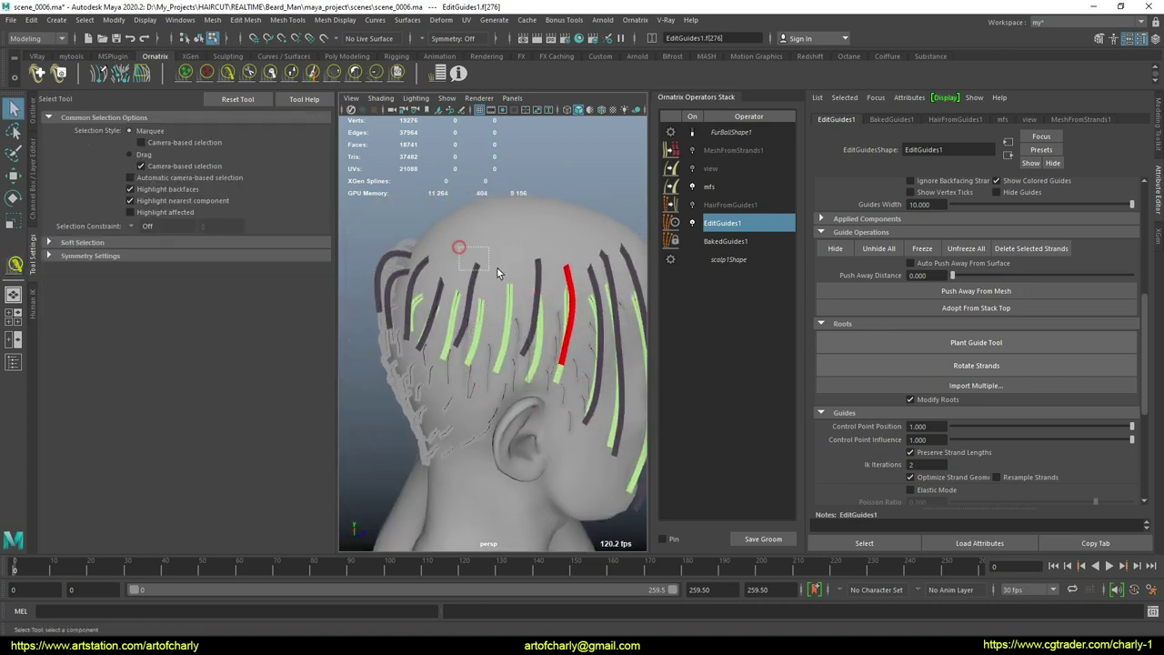
Step: Plant another guide in the row's gap above the back of the ear and comb it in line with the adjacent guides
click(973, 345)
mouse_move(536, 346)
alt+mouse_down()
mouse_move(528, 293)
mouse_move(537, 346)
alt+mouse_up()
key(q)
click(228, 73)
mouse_move(515, 391)
alt+mouse_down()
mouse_move(602, 366)
mouse_move(512, 389)
alt+mouse_up()
scroll(512, 382, up, 5)
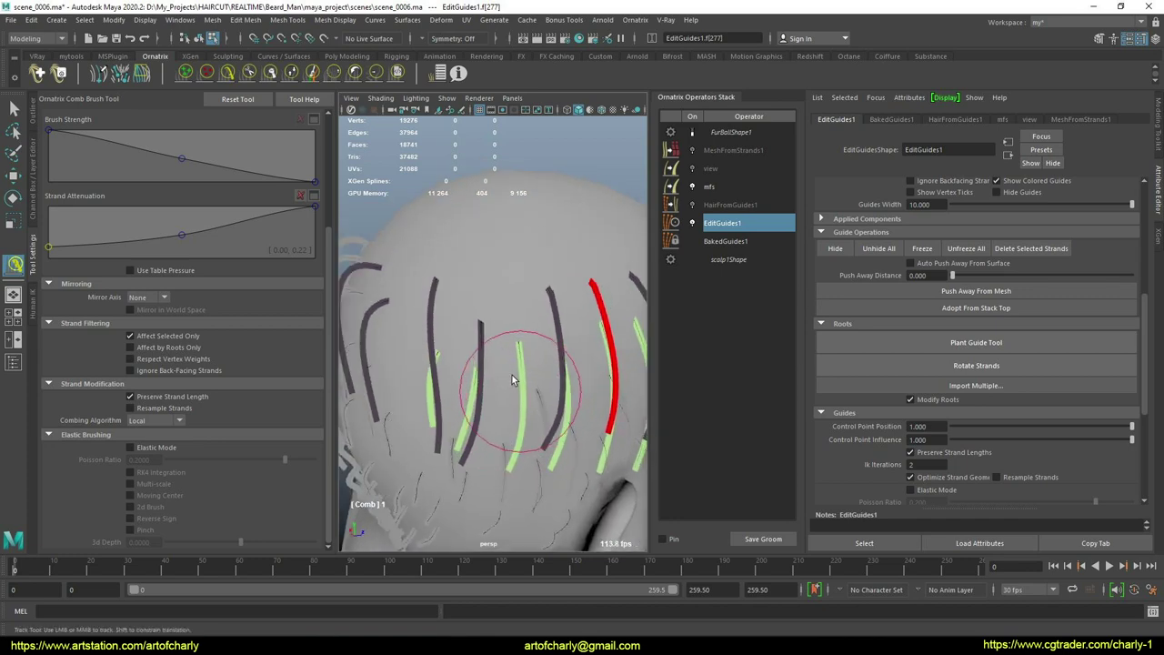
Step: Select a dark guide of the upper row at the back of the head and reposition it with the Move tool
key(q)
scroll(512, 375, down, 5)
mouse_move(482, 333)
alt+mouse_down()
mouse_move(515, 325)
mouse_move(481, 293)
mouse_move(470, 300)
mouse_move(494, 301)
mouse_move(473, 354)
mouse_move(480, 319)
alt+mouse_up()
key(w)
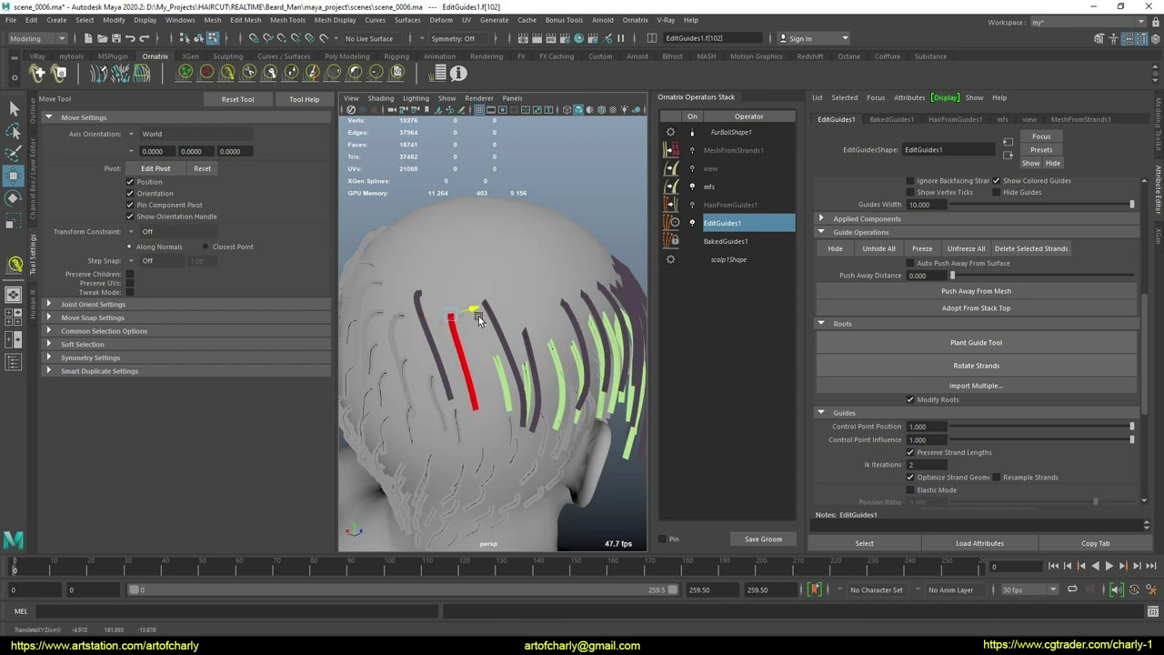
key(q)
Step: Select the whole dark upper row from the back of the head to the temple and assign it a unique strand group
alt+drag(496, 363, 437, 319)
scroll(473, 320, down, 3)
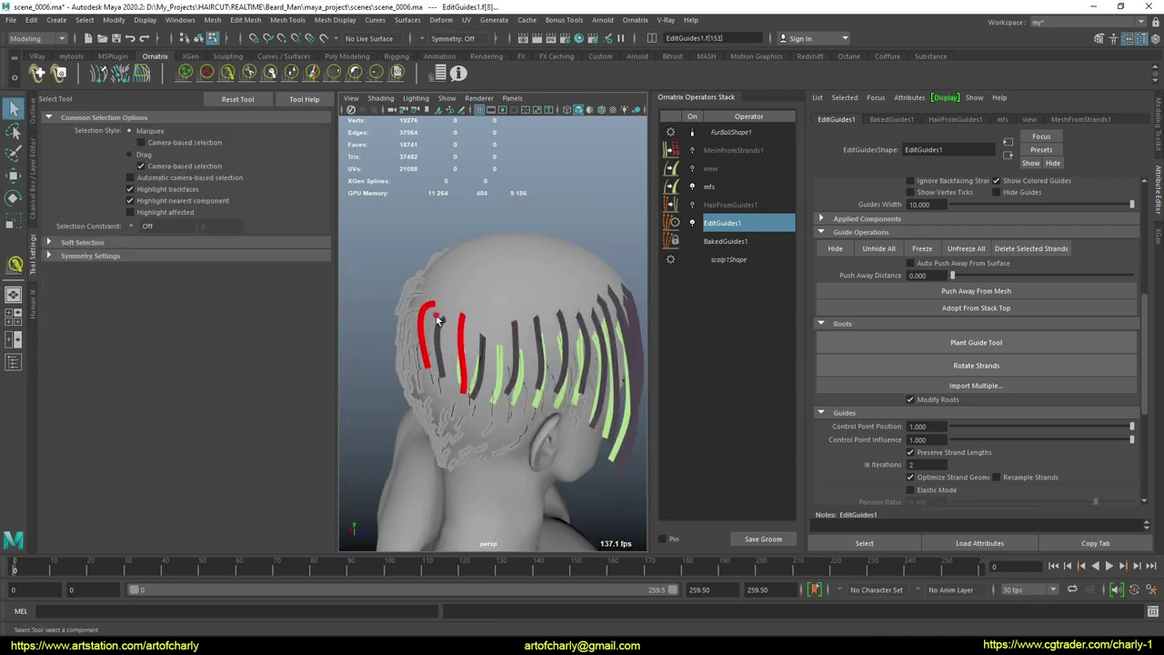
alt+drag(539, 304, 452, 331)
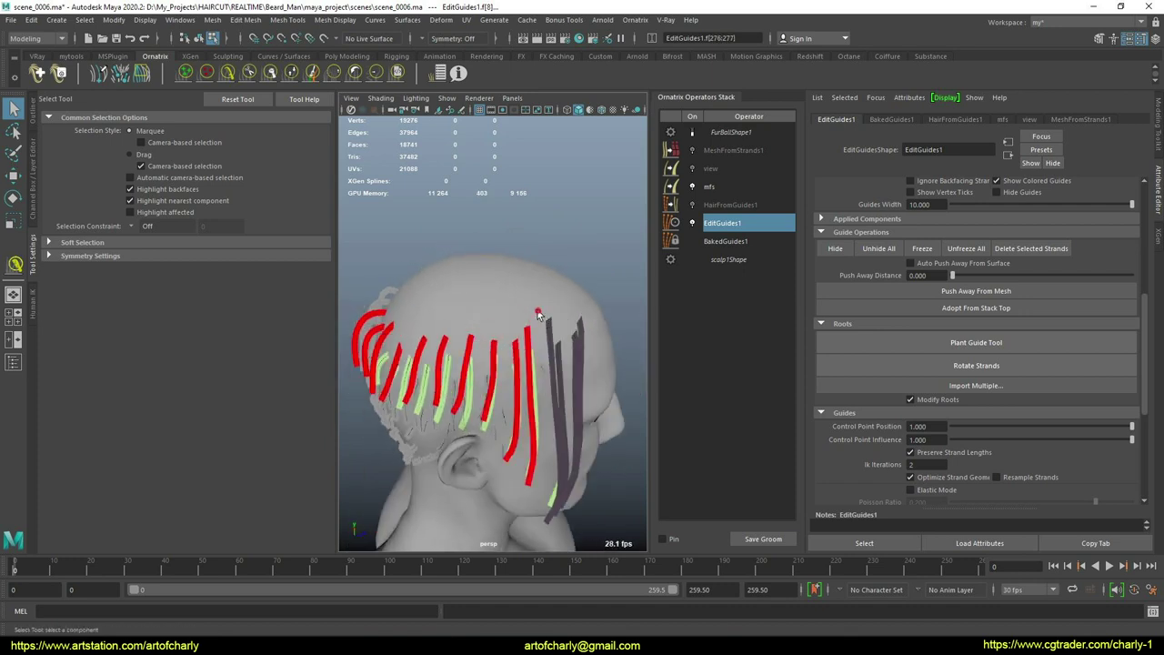
alt+drag(554, 335, 552, 270)
scroll(938, 333, down, 5)
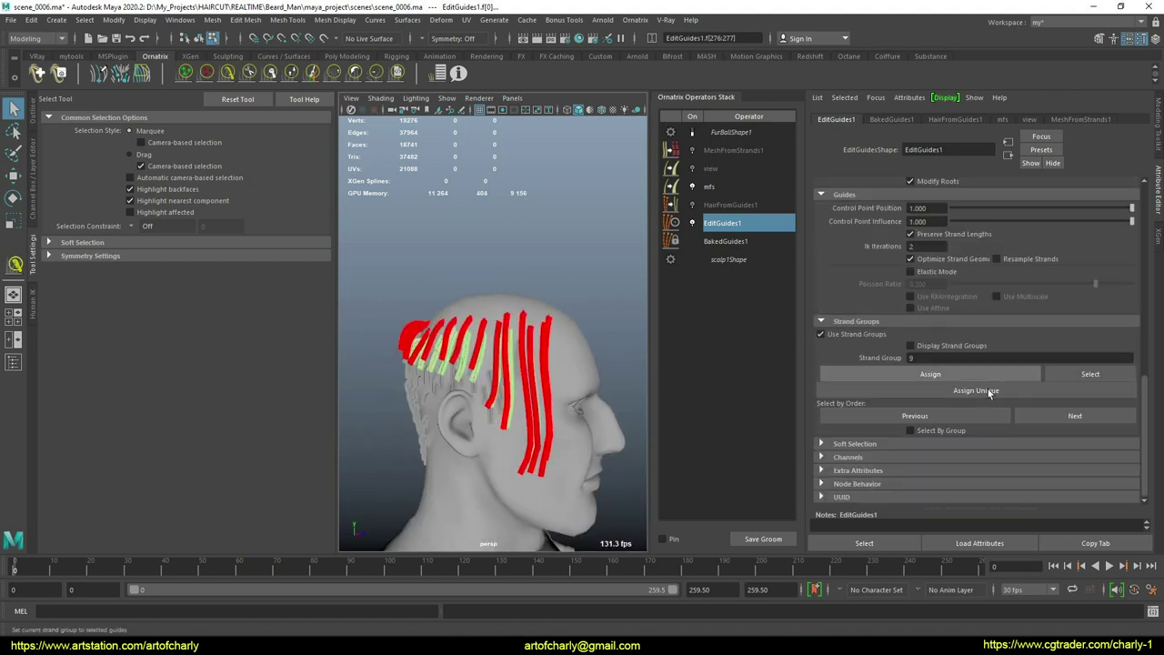
Step: Unhide all guides of the groom
scroll(910, 309, up, 6)
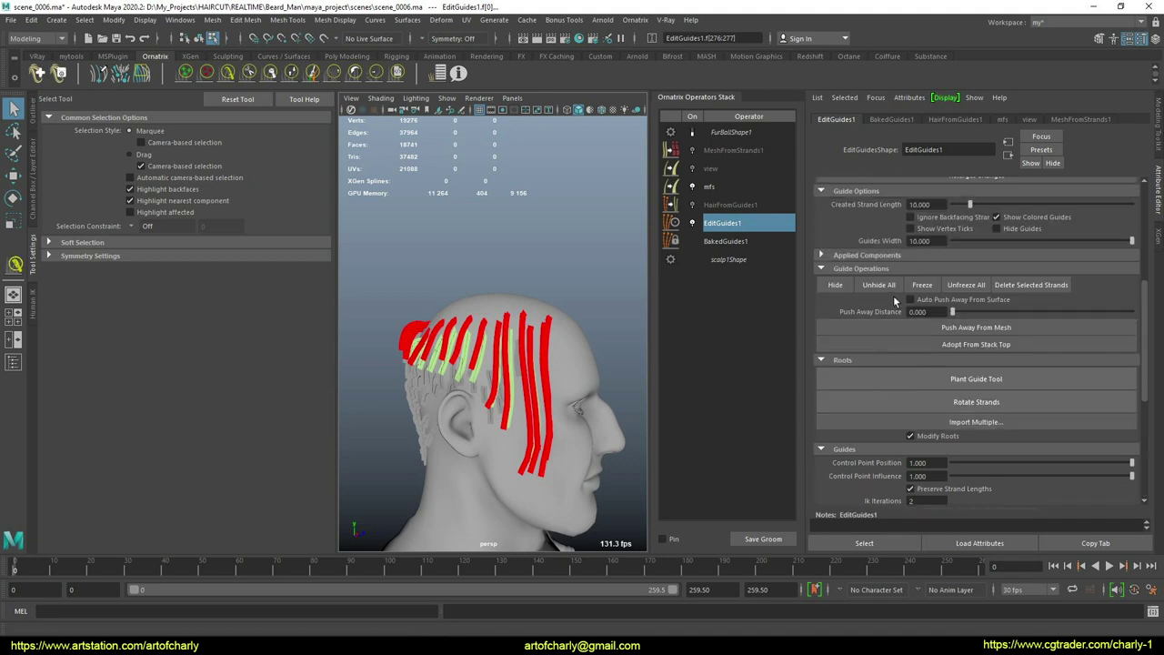
scroll(895, 300, up, 1)
alt+drag(642, 368, 627, 376)
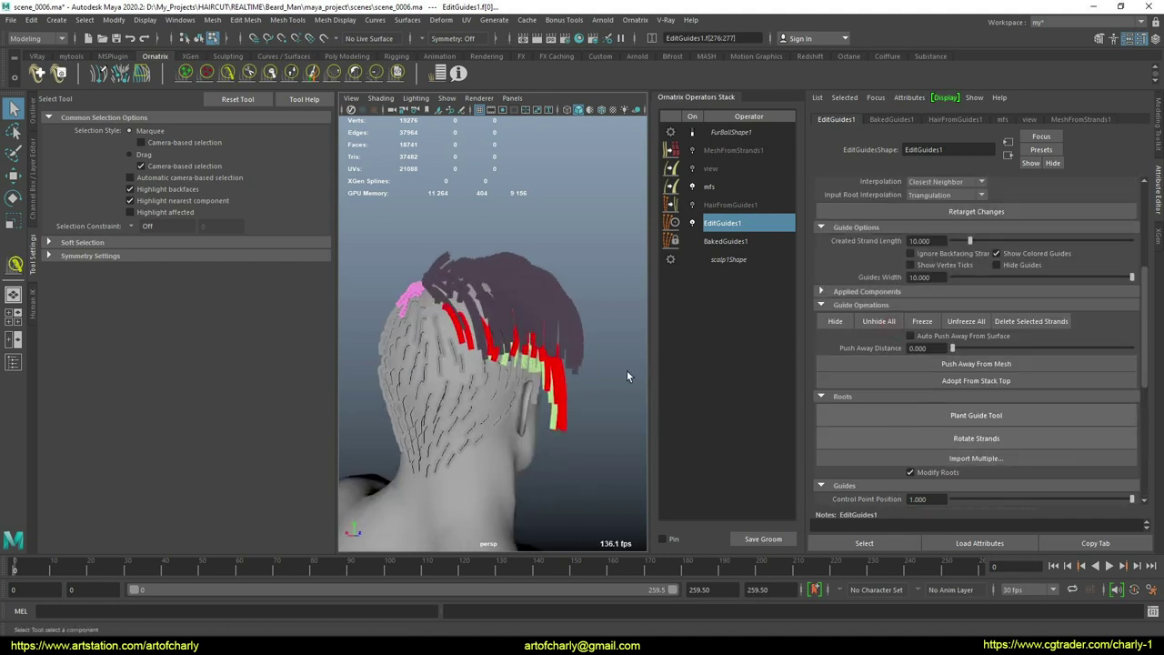
Step: Select the pink strand group at the back of the head and freeze its guides
mouse_move(475, 339)
alt+mouse_down()
mouse_move(530, 361)
mouse_move(486, 378)
mouse_move(457, 366)
mouse_move(442, 308)
mouse_move(476, 366)
mouse_move(554, 394)
mouse_move(476, 358)
alt+mouse_up()
scroll(521, 366, up, 3)
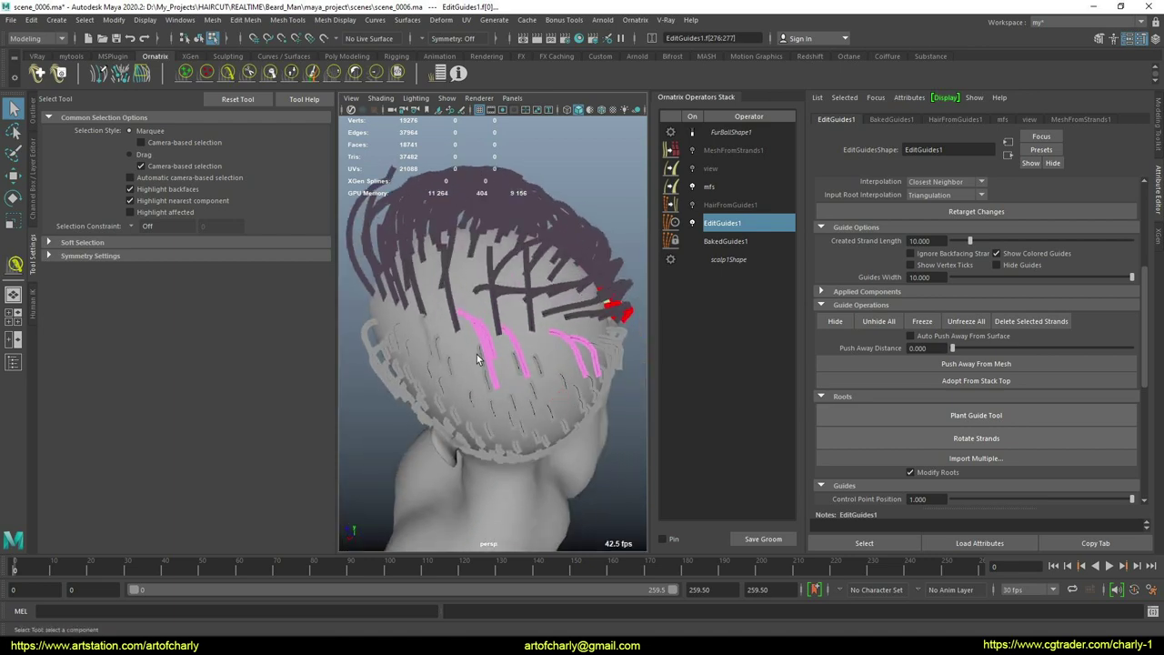
drag(582, 437, 582, 445)
alt+drag(549, 390, 502, 336)
click(917, 324)
alt+drag(599, 388, 495, 392)
alt+right_drag(428, 389, 495, 389)
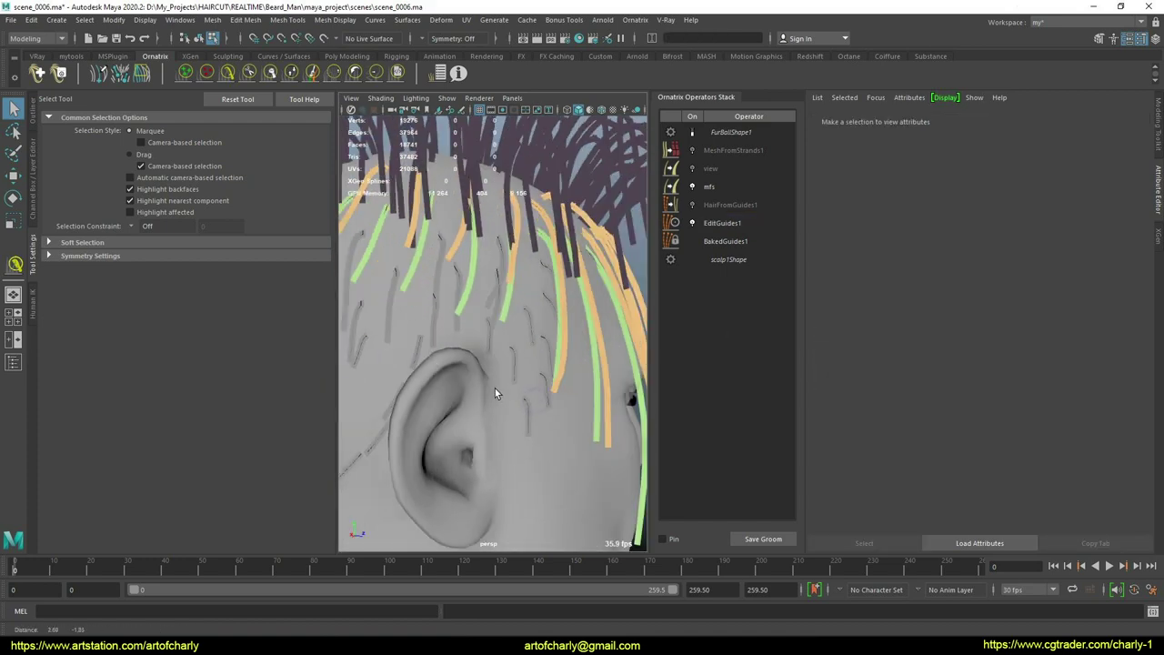
Step: Turn on Select By Group, select the green strand group along the side of the head and freeze it
alt+right_drag(618, 391, 545, 396)
alt+drag(545, 397, 481, 380)
drag(591, 452, 593, 454)
alt+drag(573, 450, 620, 436)
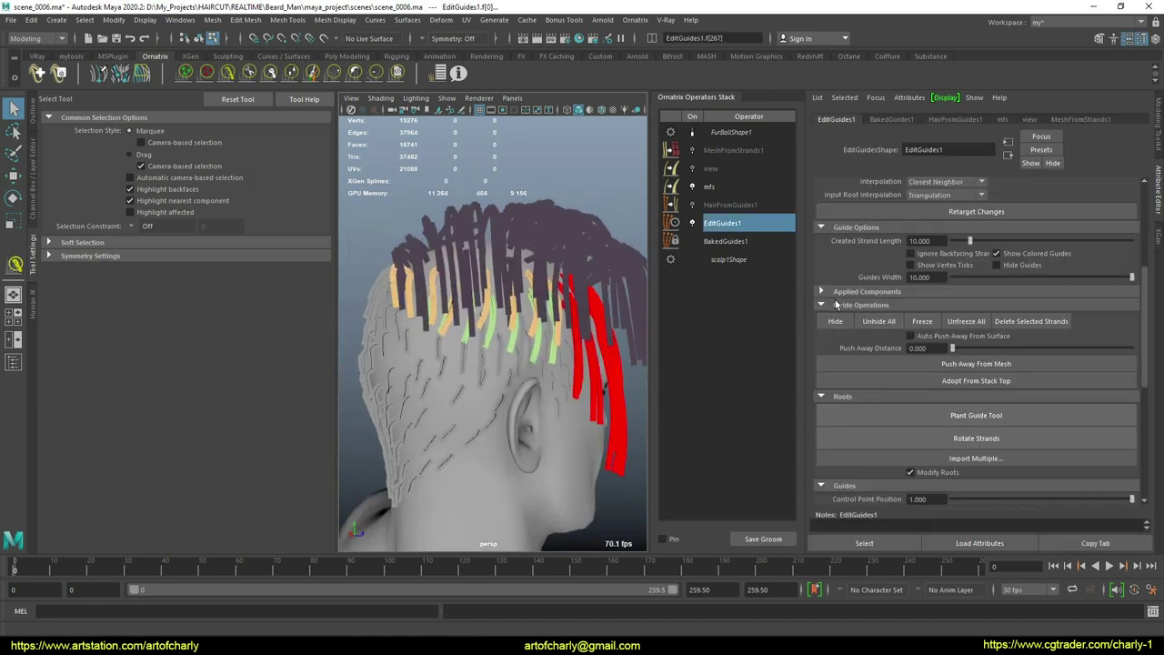
scroll(878, 345, down, 4)
scroll(885, 375, down, 4)
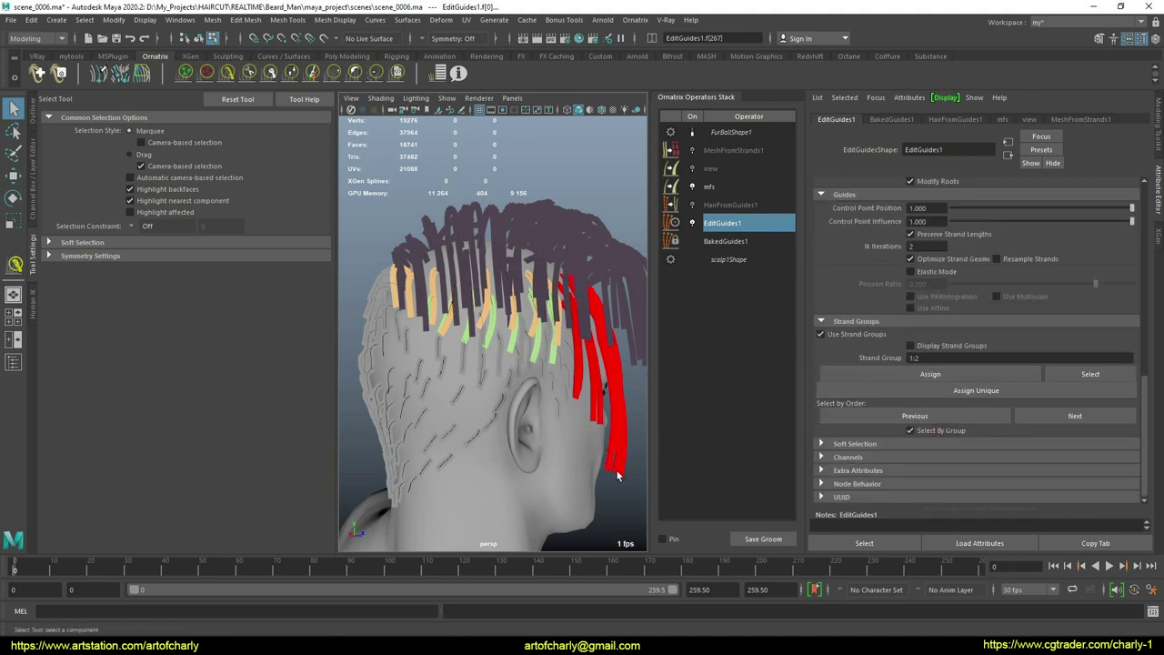
alt+drag(609, 469, 582, 387)
scroll(885, 309, up, 6)
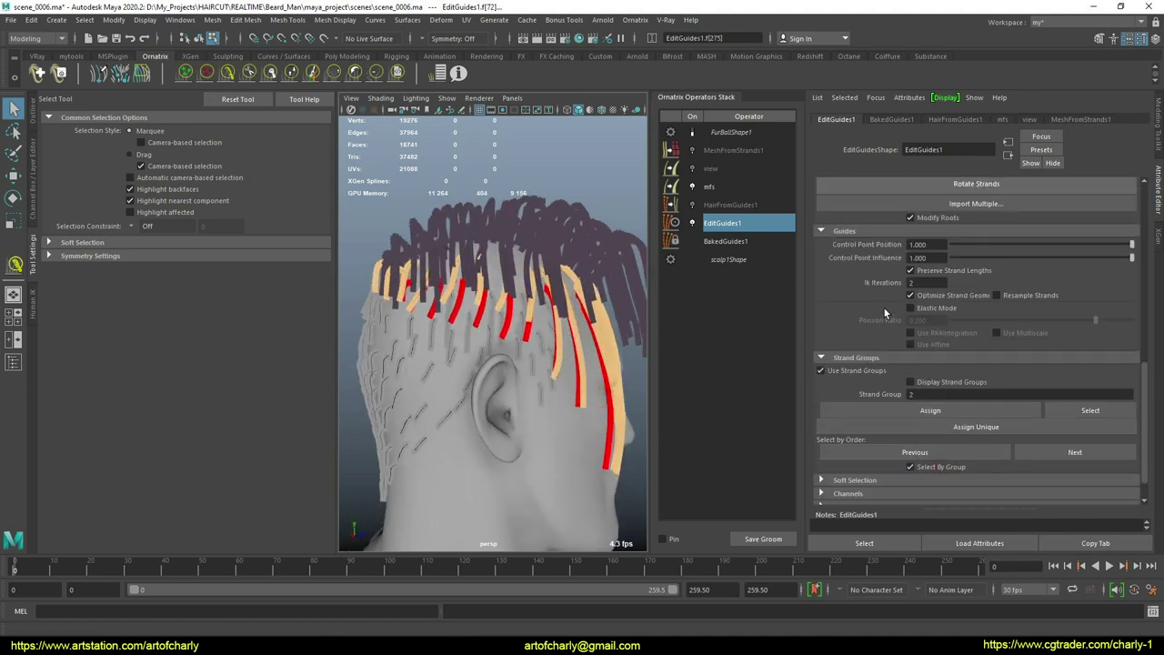
click(709, 339)
Step: Select the orange strand group of the upper side row and freeze it
mouse_move(581, 401)
alt+mouse_down()
mouse_move(566, 407)
mouse_move(578, 421)
alt+mouse_up()
click(723, 223)
click(915, 251)
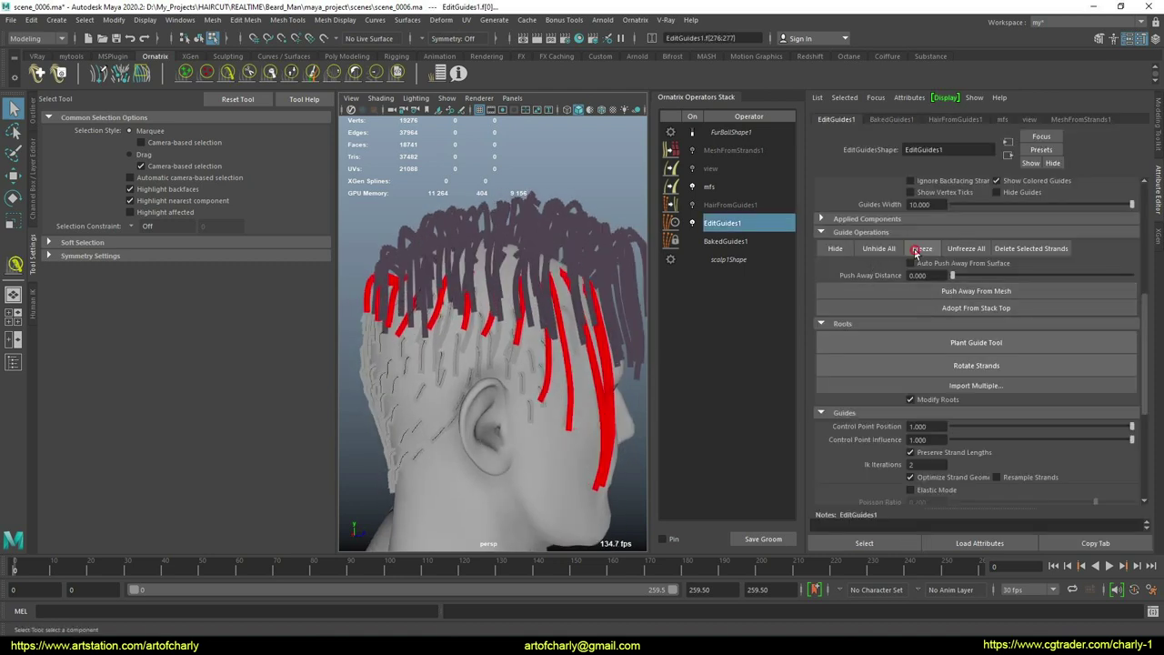
click(714, 336)
alt+drag(511, 344, 334, 217)
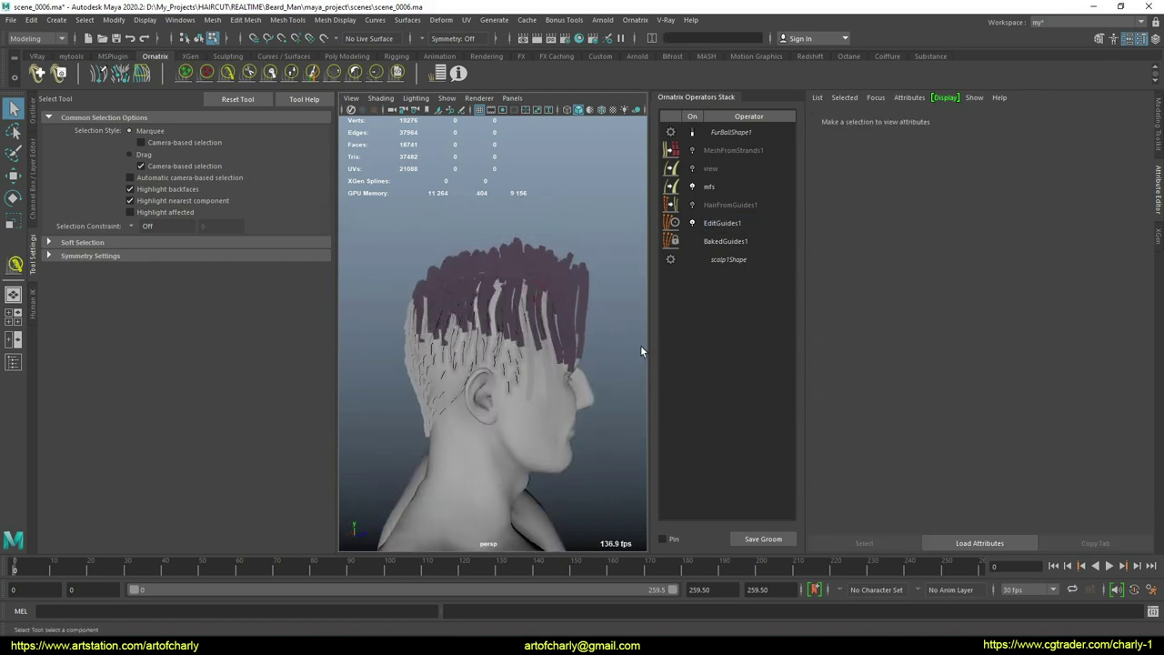
Step: Activate strand selection on EditGuides1, select the dark top guides and turn off Select By Group
key(super+space)
click(718, 223)
scroll(891, 215, up, 5)
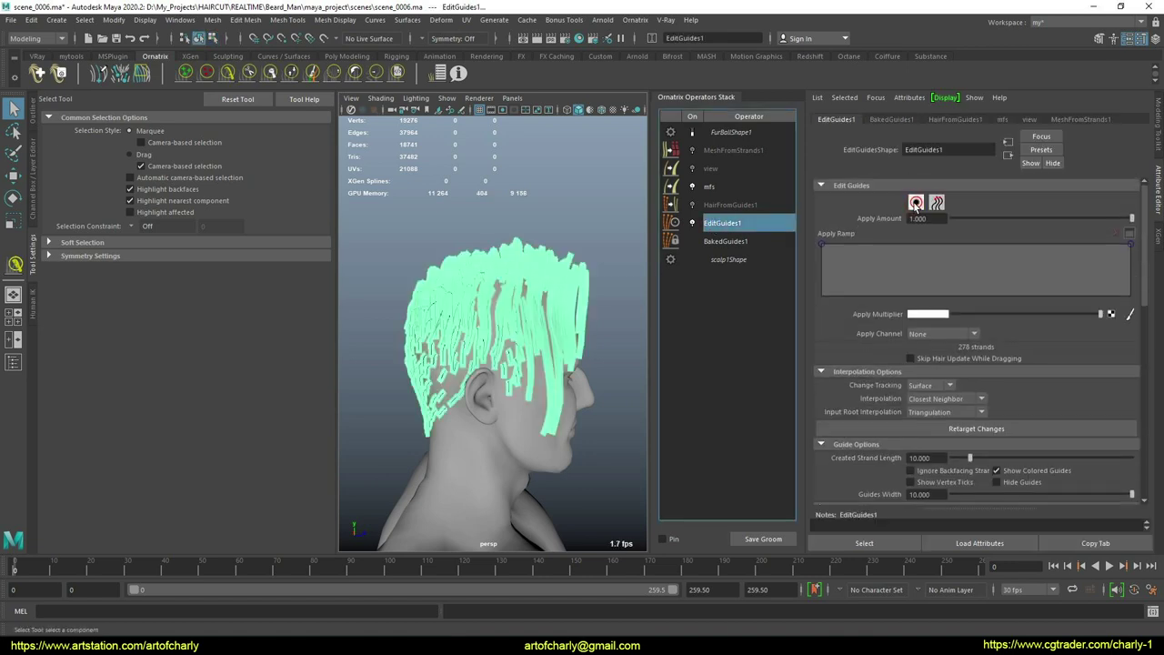
click(916, 204)
drag(394, 231, 635, 276)
alt+drag(427, 313, 429, 367)
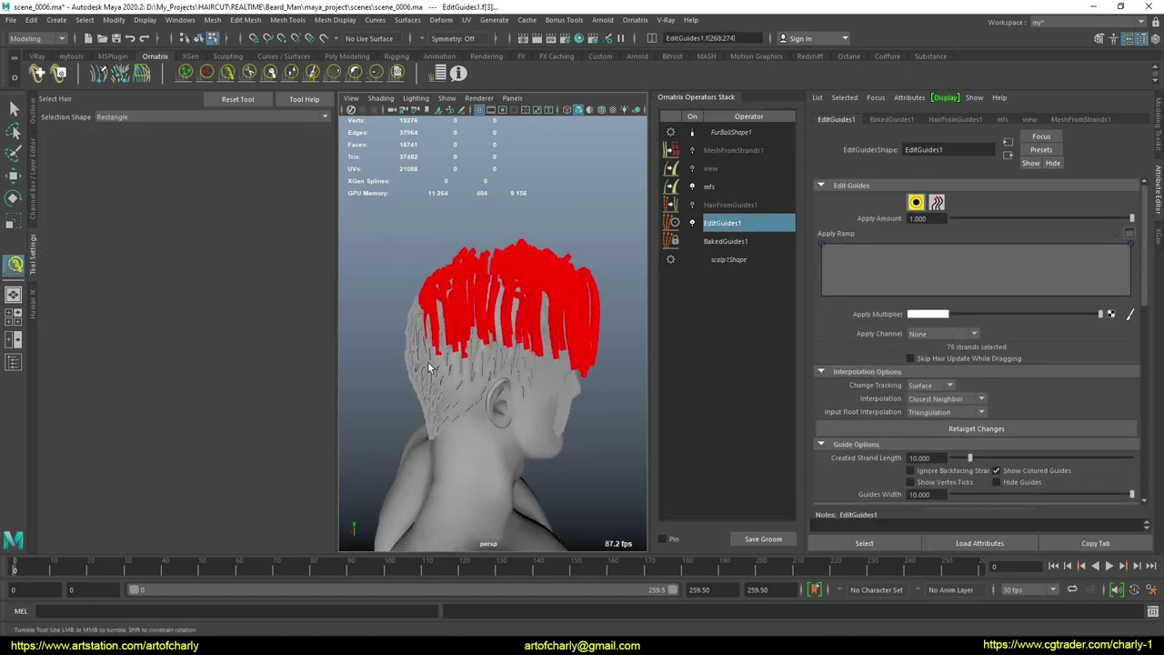
scroll(1009, 324, down, 10)
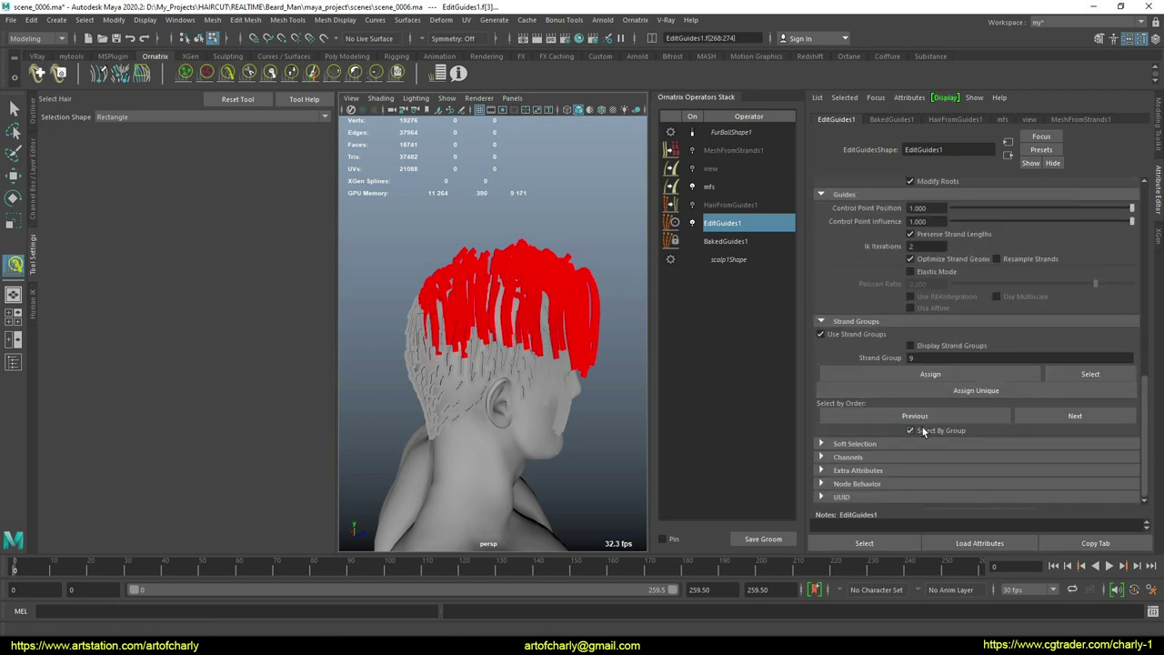
Step: Select the uppermost guides across the top of the head and hide them
drag(604, 259, 604, 260)
alt+drag(603, 260, 446, 342)
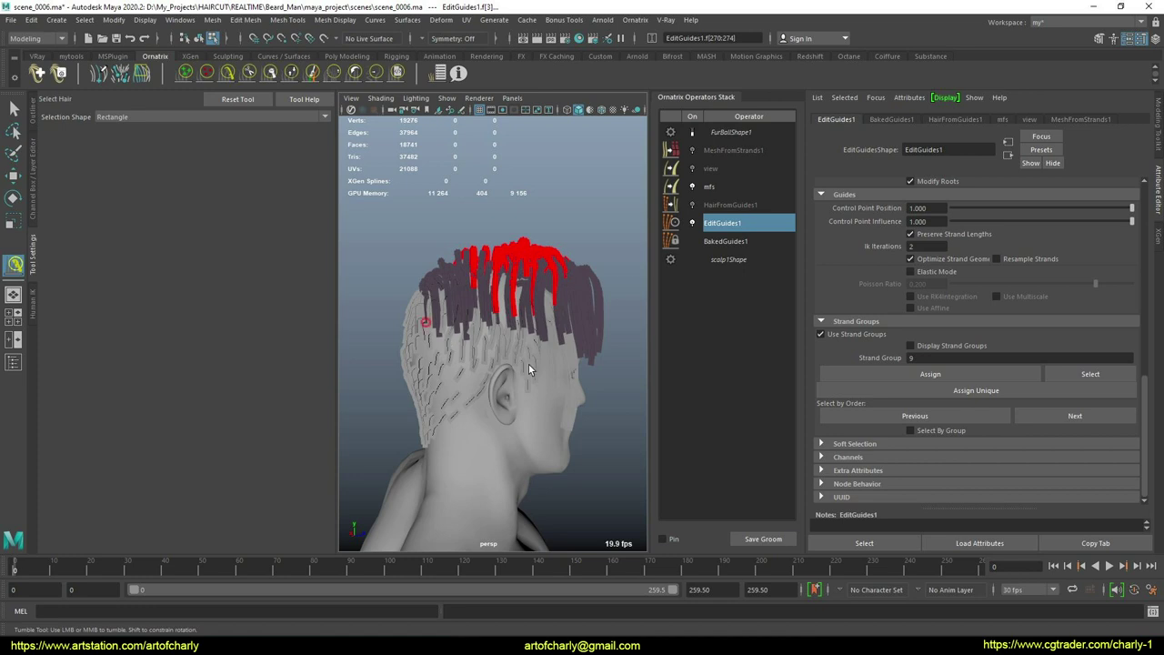
alt+drag(557, 374, 527, 415)
alt+drag(481, 362, 446, 361)
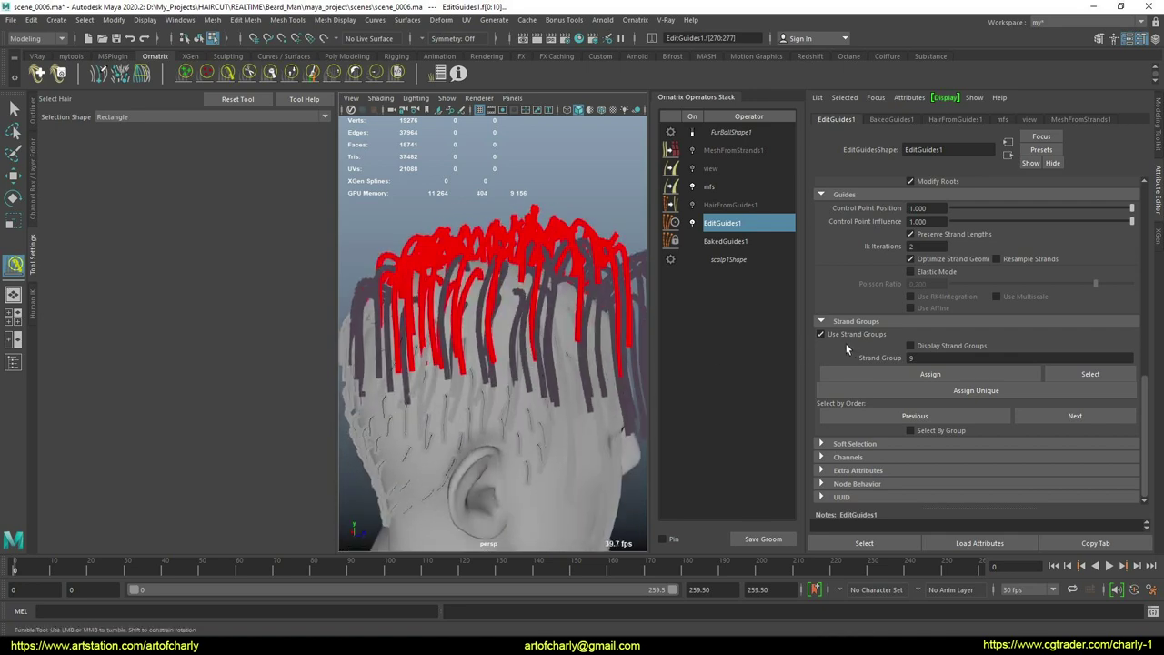
scroll(852, 343, up, 5)
scroll(853, 336, down, 5)
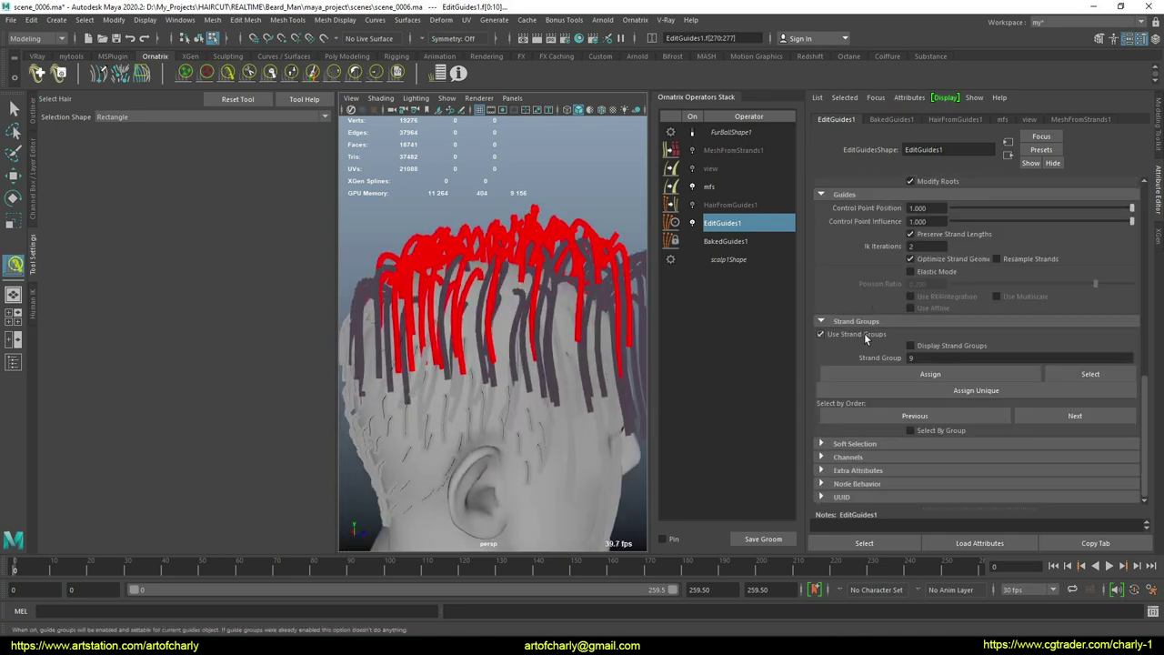
scroll(862, 329, up, 5)
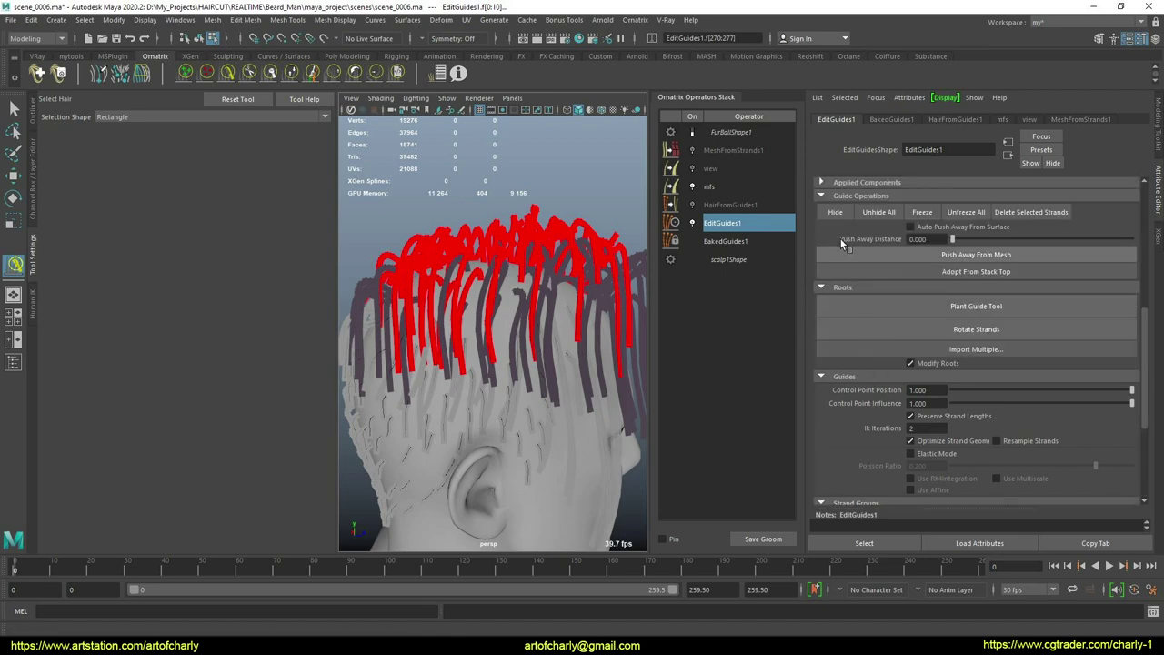
click(836, 214)
Step: Select the next upper row of top guides from the back of the head along the side to the forehead and hide it
alt+drag(473, 354, 556, 329)
click(452, 317)
alt+drag(452, 317, 502, 381)
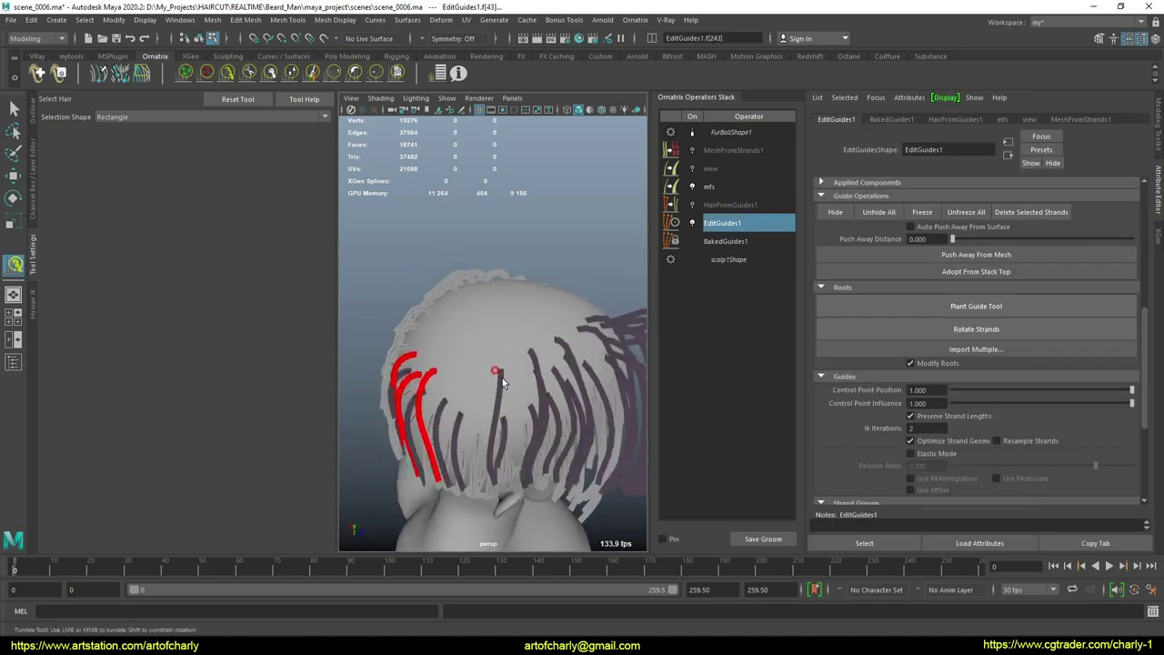
alt+drag(567, 341, 528, 351)
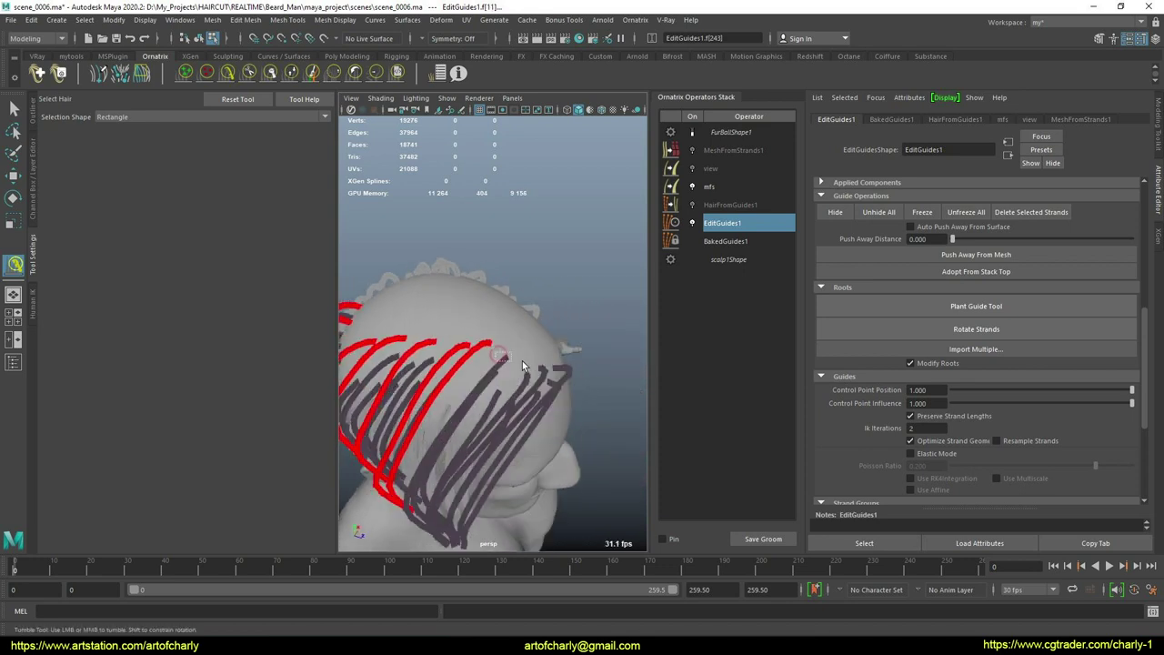
alt+drag(523, 365, 519, 356)
alt+right_drag(519, 355, 545, 388)
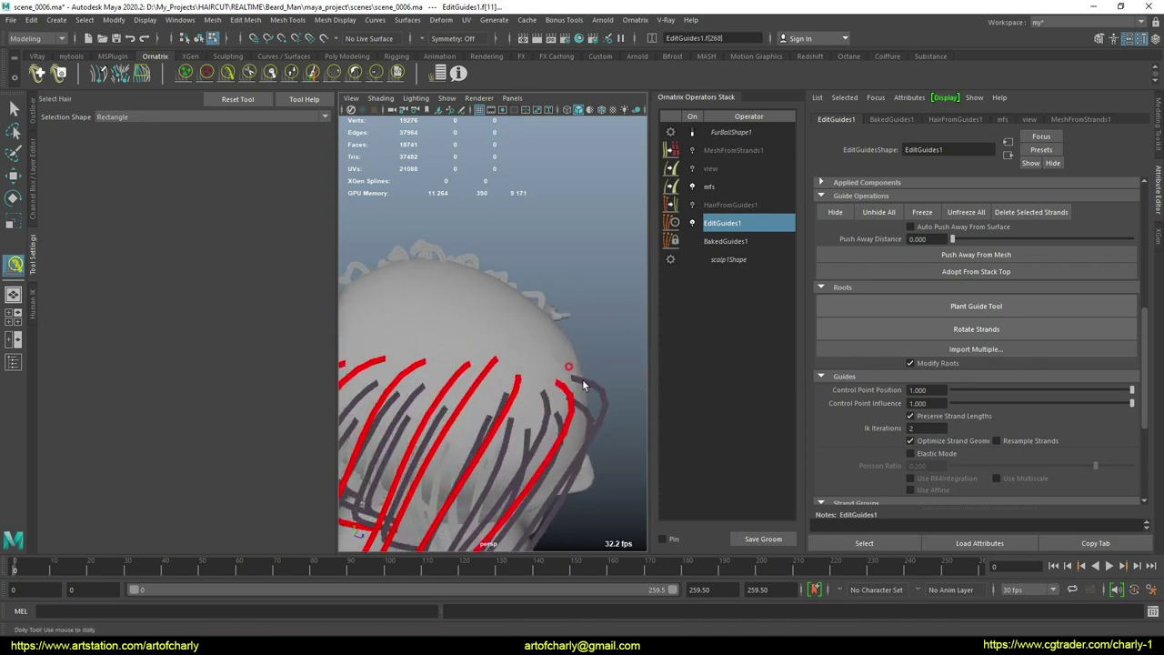
alt+drag(582, 386, 576, 355)
click(846, 215)
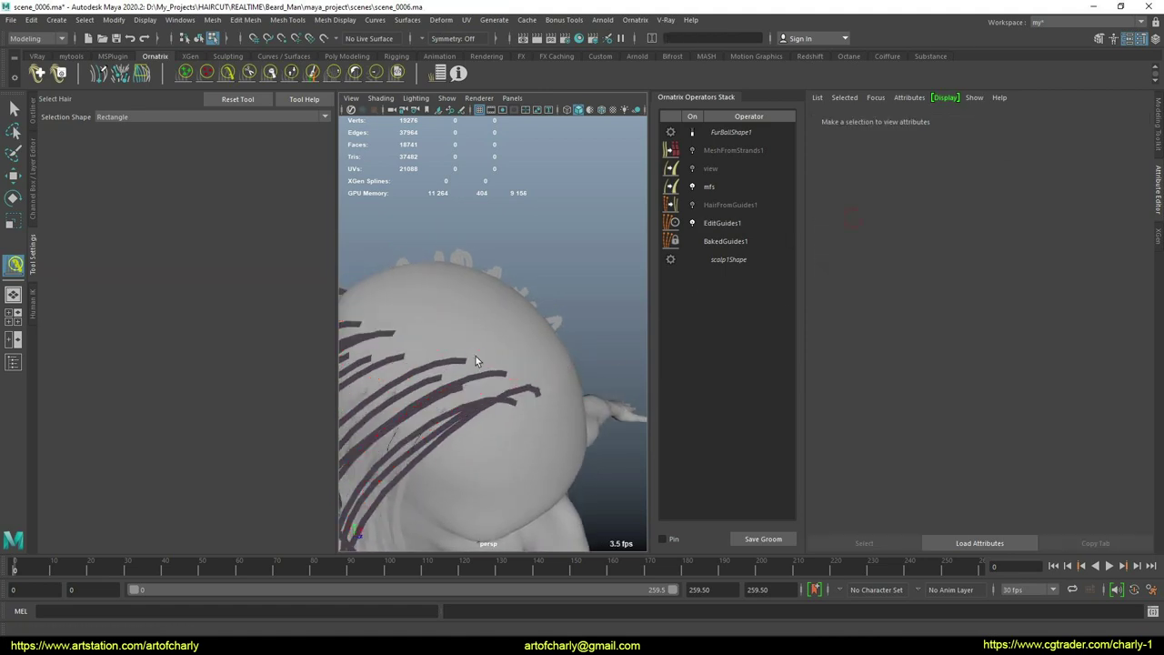
Step: Select the guides of the remaining row, working from the back of the head along the side towards the forehead
alt+drag(476, 356, 550, 342)
click(468, 330)
alt+drag(468, 330, 438, 355)
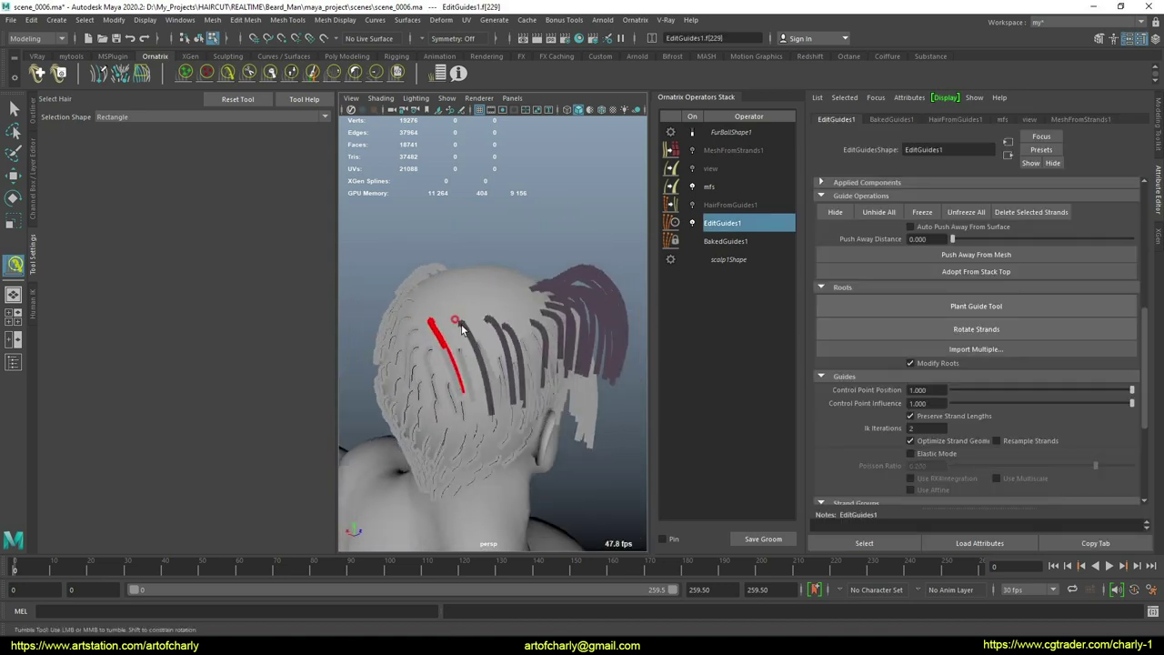
alt+drag(521, 329, 521, 366)
alt+right_drag(487, 320, 501, 333)
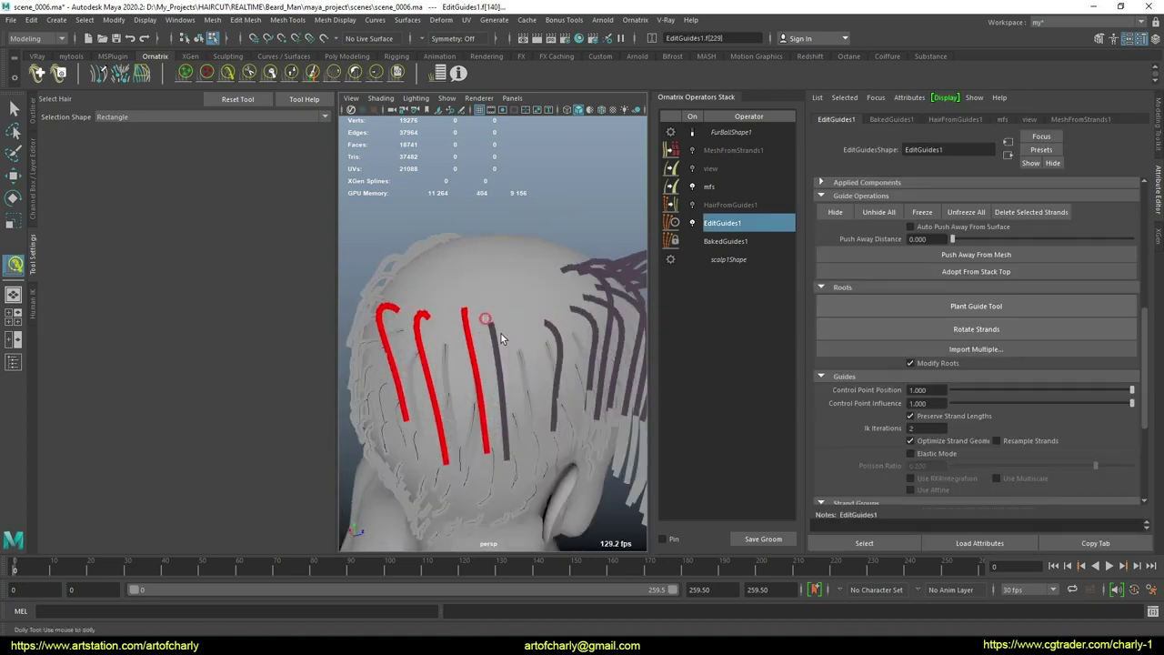
alt+drag(550, 338, 435, 302)
mouse_move(555, 333)
alt+mouse_down()
mouse_move(508, 339)
mouse_move(548, 325)
alt+mouse_up()
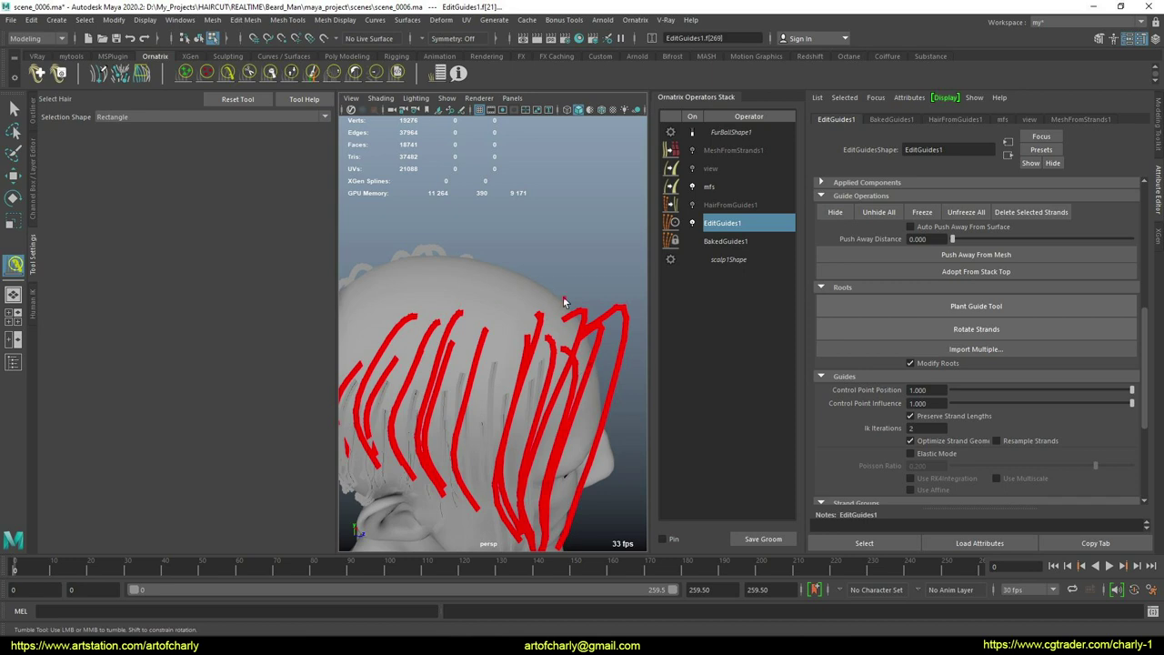
Step: Complete the selection of the remaining row with its front guides and assign the row to its own strand group
alt+drag(641, 330, 544, 314)
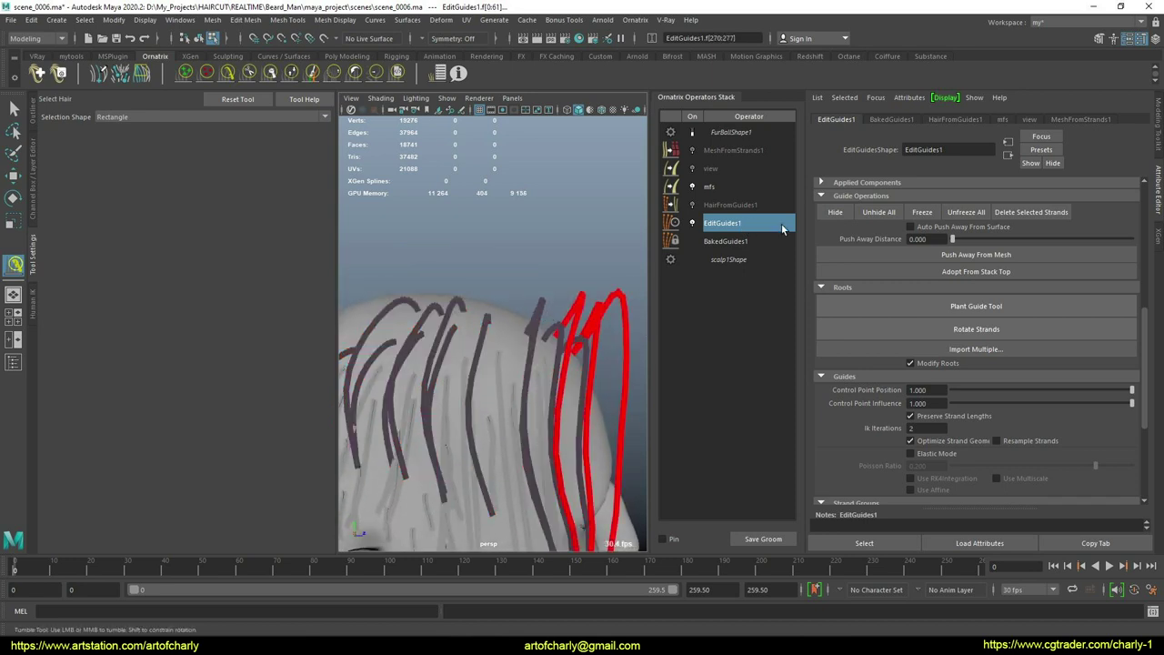
alt+right_drag(540, 320, 494, 304)
alt+drag(496, 309, 624, 394)
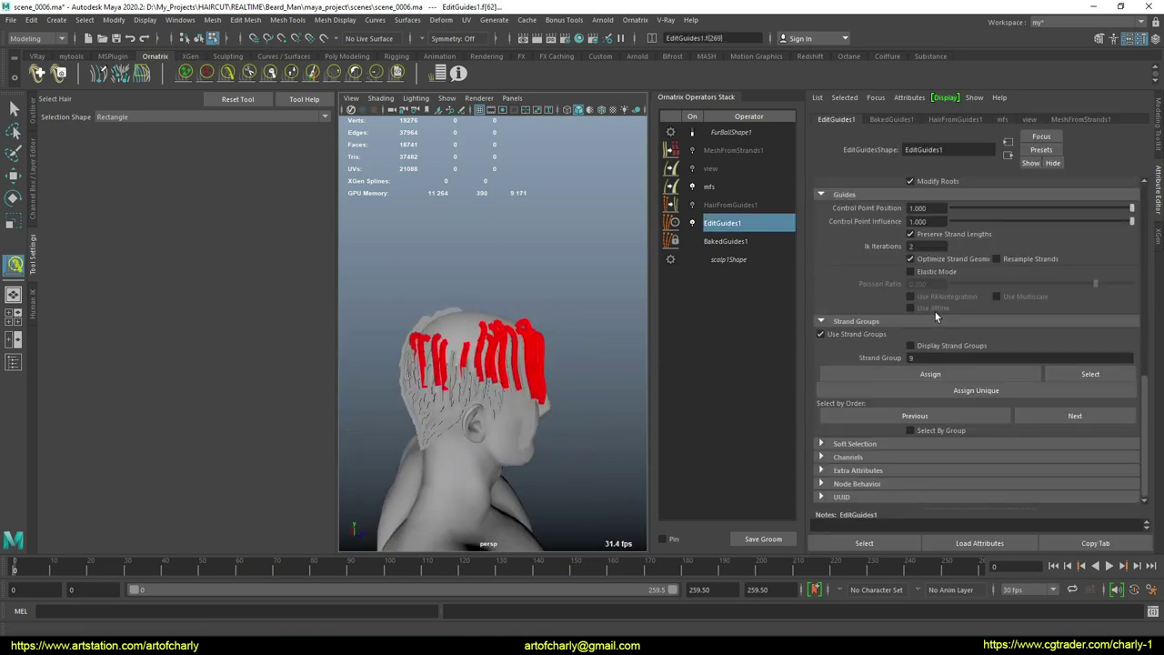
alt+right_drag(519, 337, 544, 393)
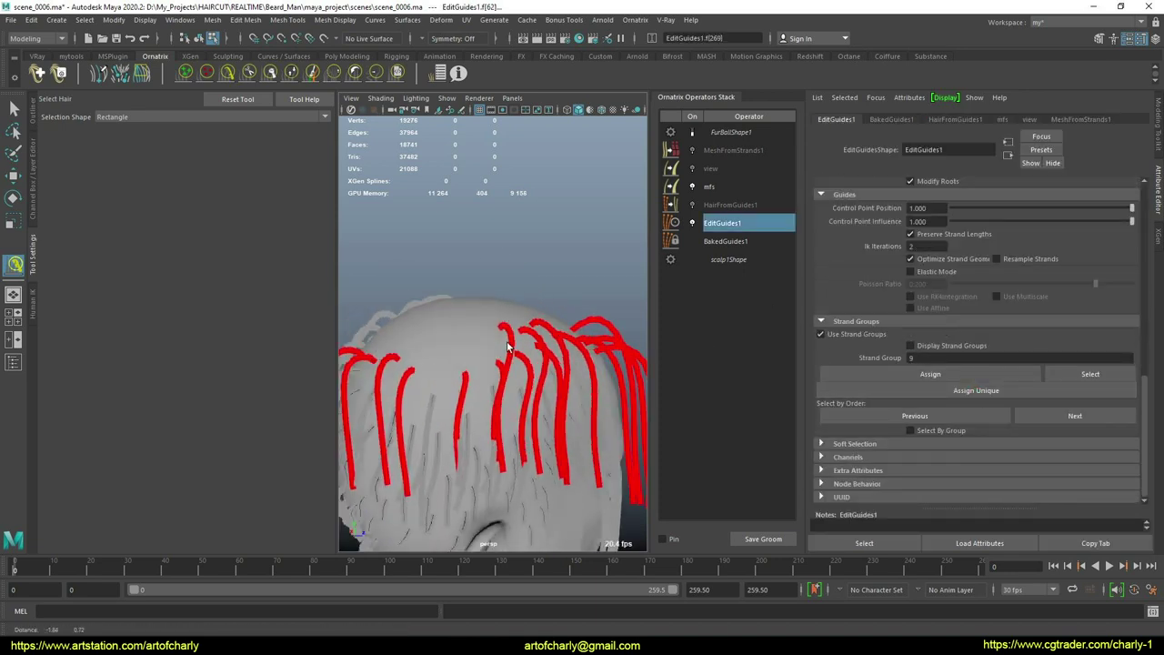
alt+drag(473, 350, 536, 346)
click(473, 346)
alt+right_drag(526, 364, 511, 336)
alt+drag(511, 338, 480, 346)
alt+drag(480, 348, 509, 338)
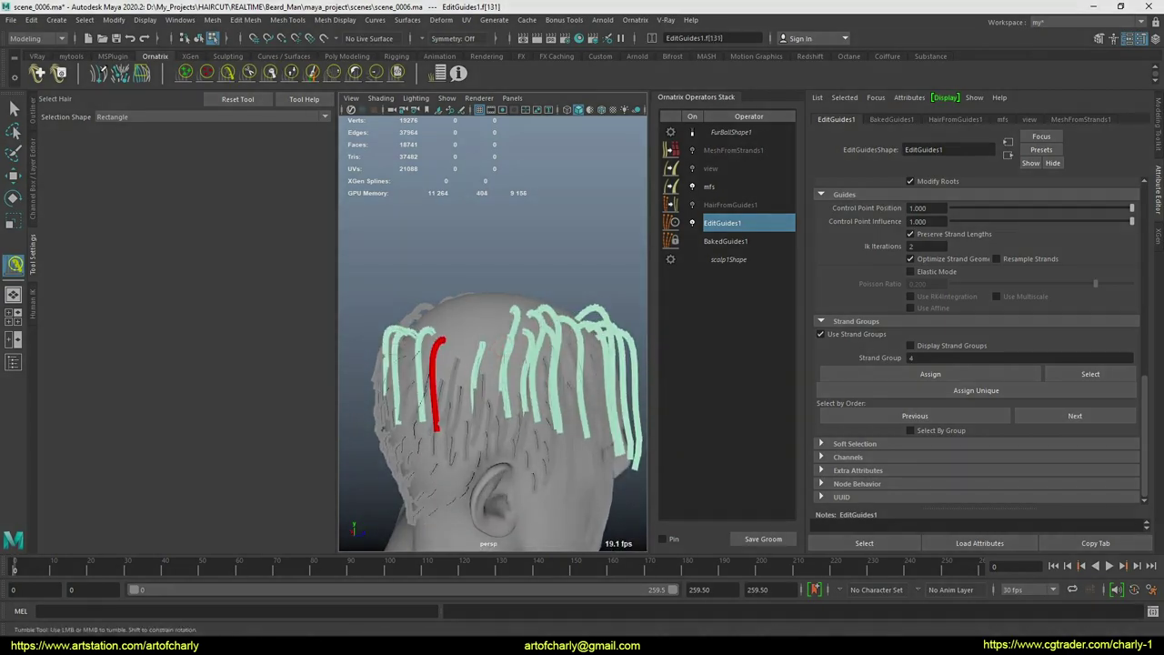